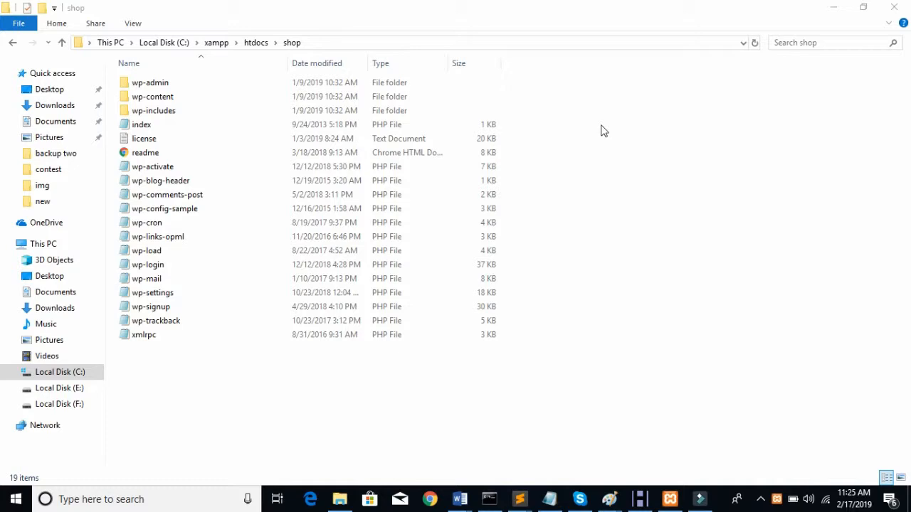
Step: Search Google in Chrome for 'porto wordpress theme' and open the first ThemeForest result in a new tab
click(429, 500)
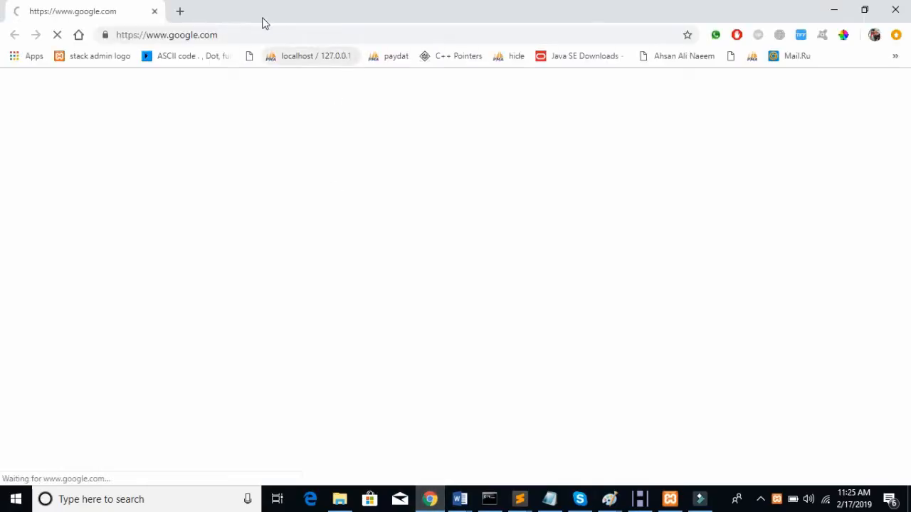
click(263, 32)
click(375, 288)
text(po)
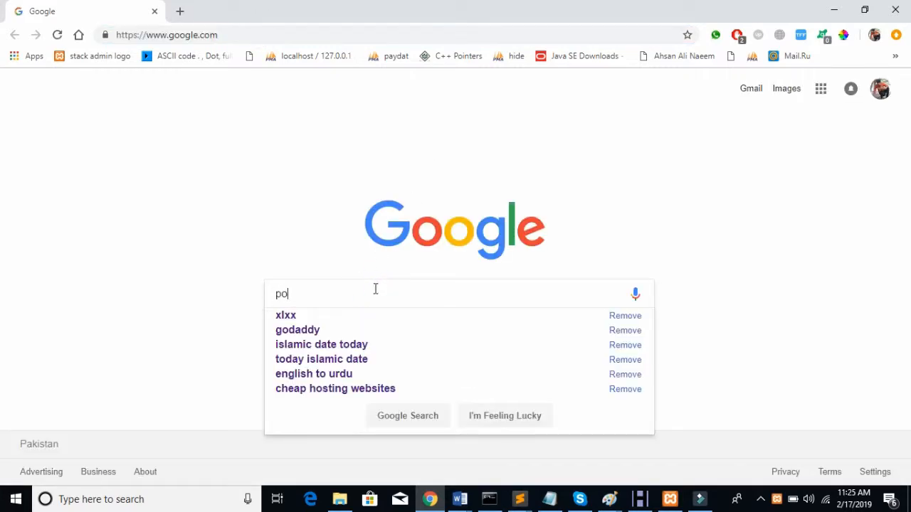
text(rto)
key(Down)
key(Return)
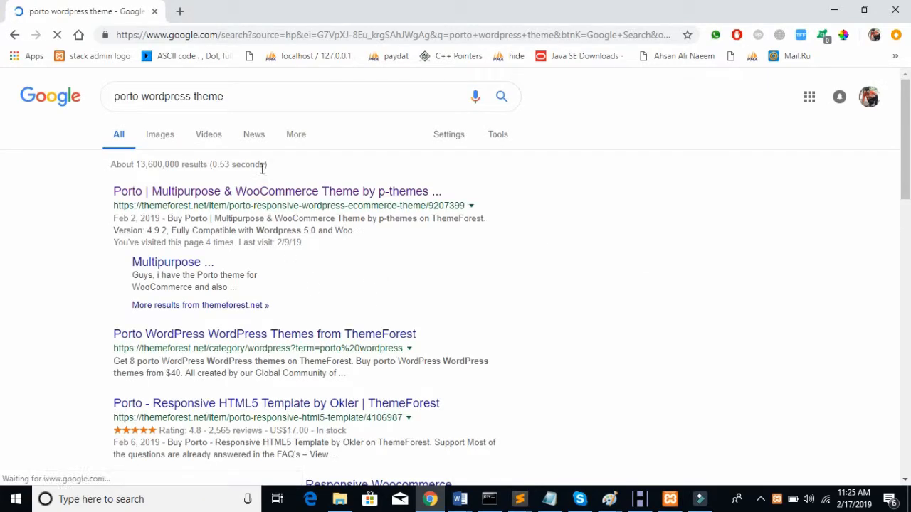
right_click(212, 188)
click(275, 197)
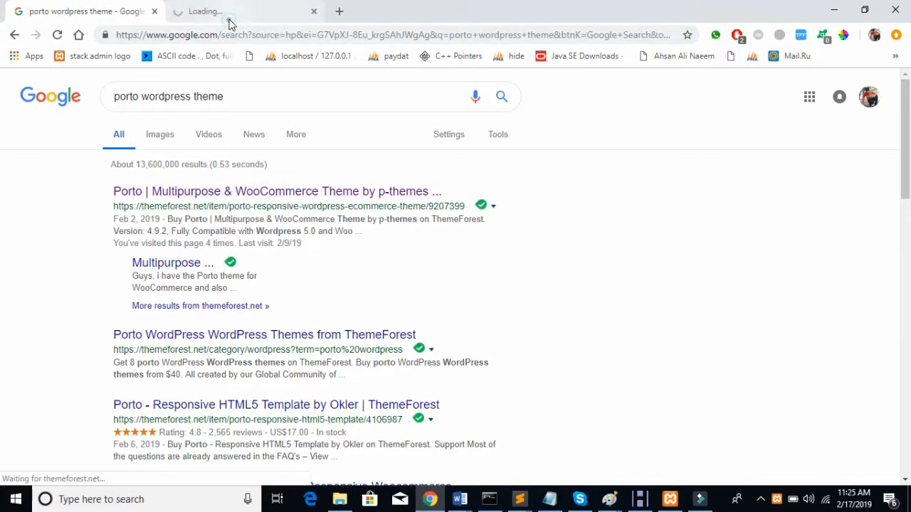
Step: Open the Porto live preview from its ThemeForest page, browse the demos, then bring up the shop folder
click(229, 22)
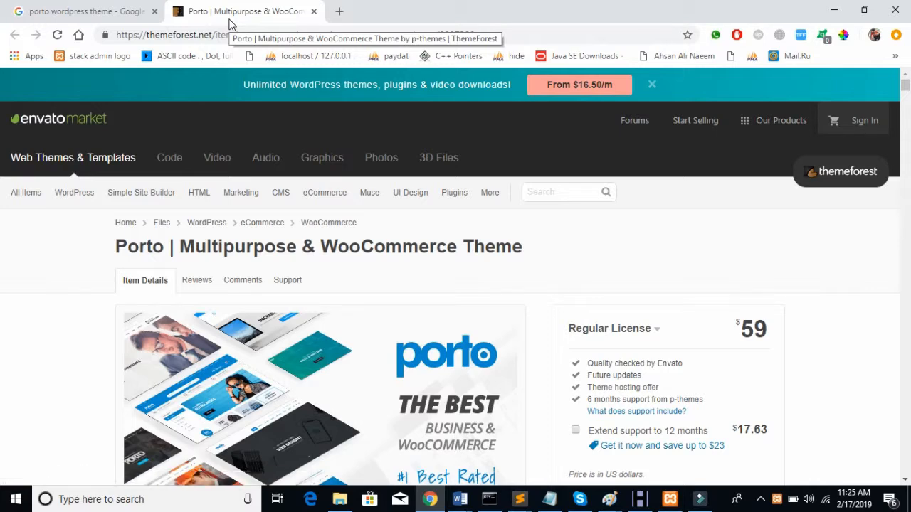
scroll(287, 207, down, 3)
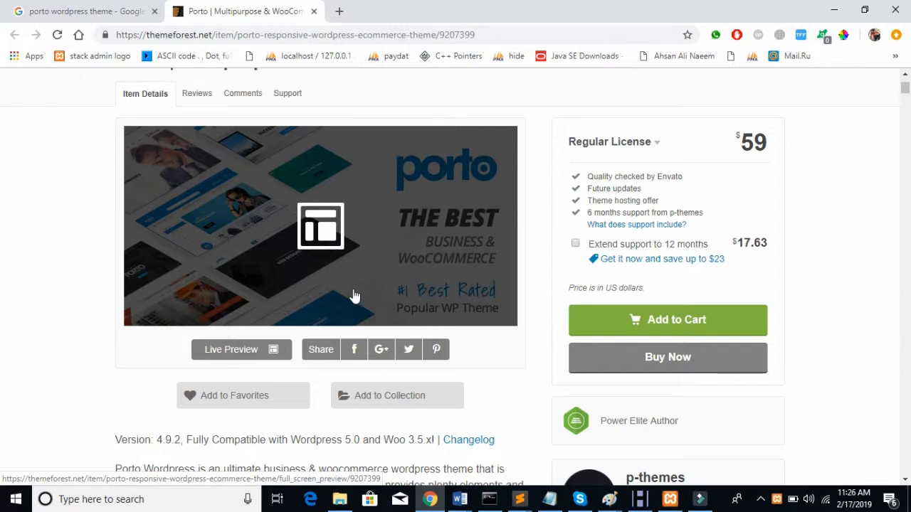
click(243, 351)
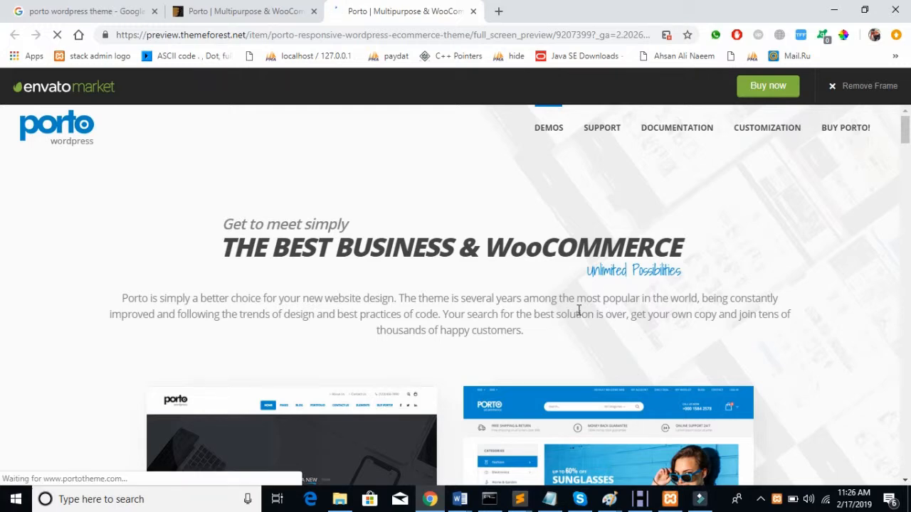
scroll(580, 306, down, 3)
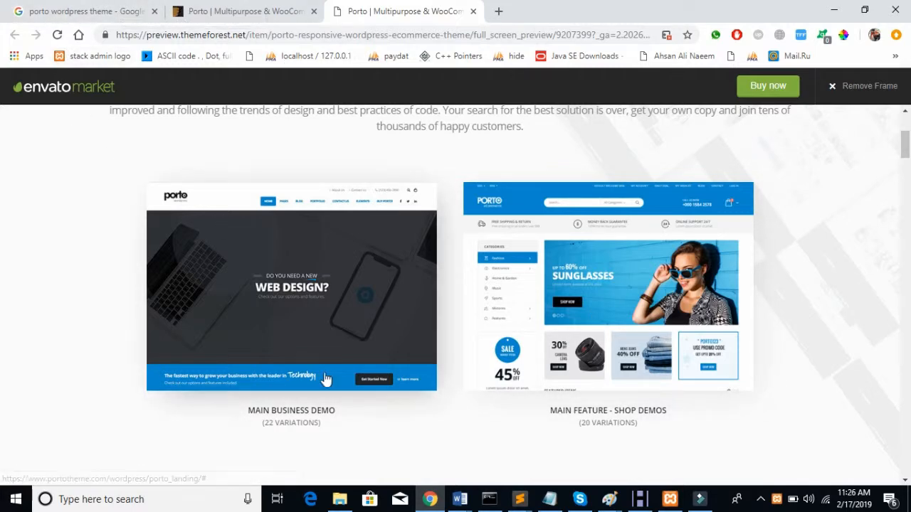
click(340, 506)
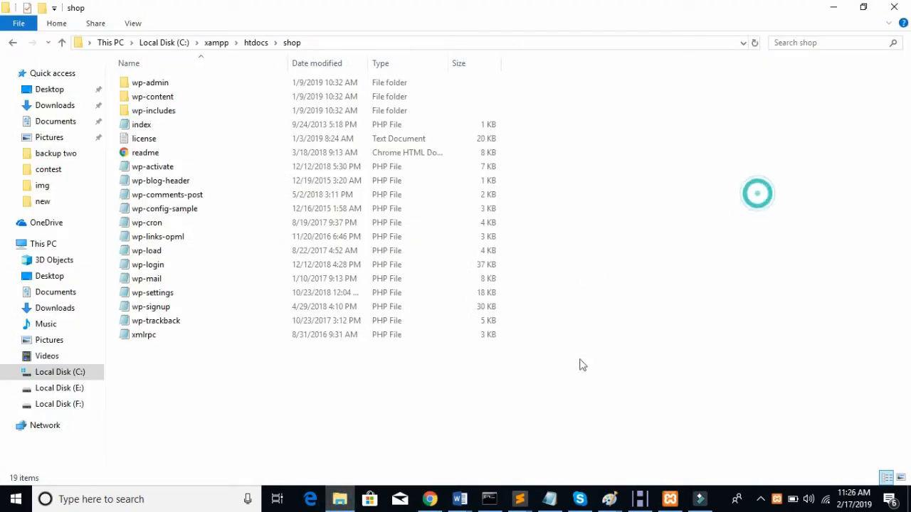
Step: Load the XAMPP dashboard at localhost in a new tab and go to phpMyAdmin
click(431, 499)
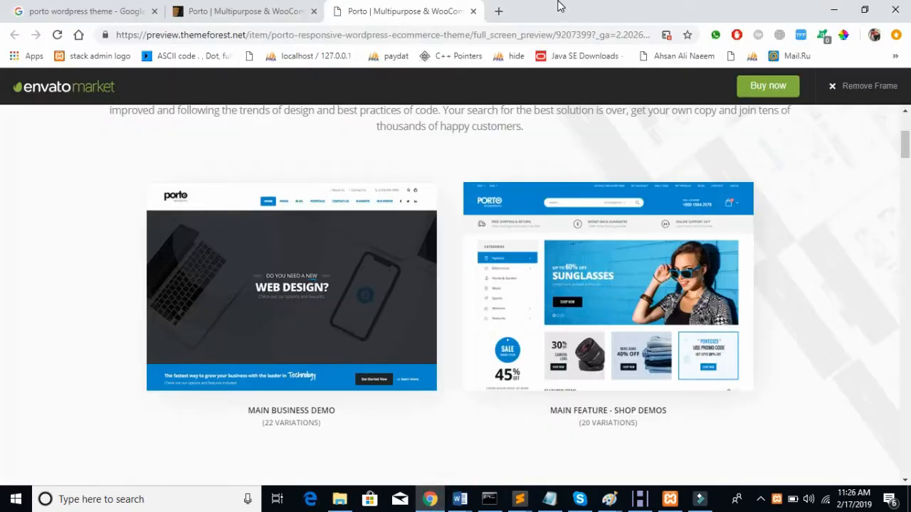
click(502, 15)
text(localhost:8000)
key(BackSpace)
key(BackSpace)
key(BackSpace)
key(BackSpace)
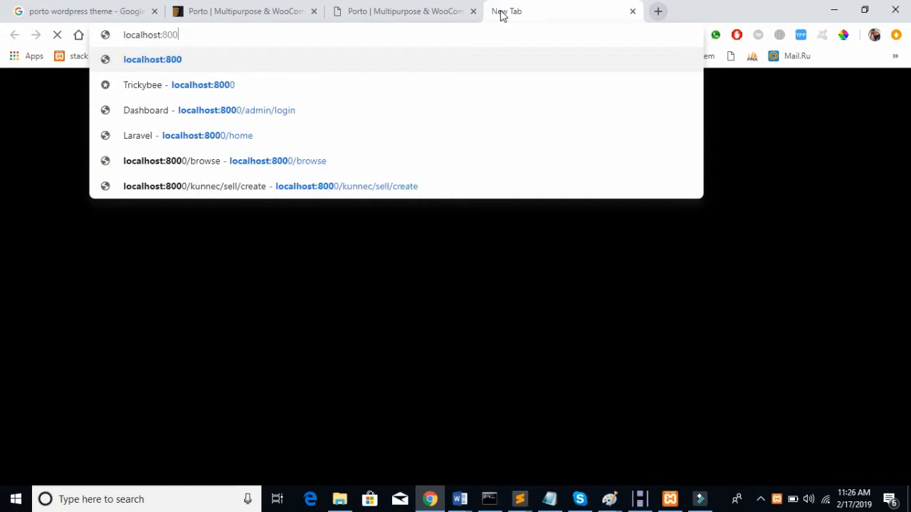
key(BackSpace)
key(Return)
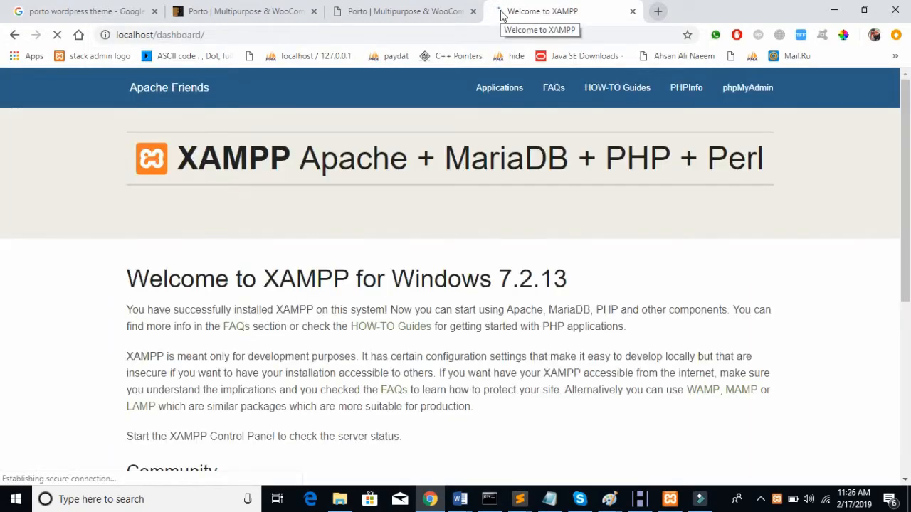
click(734, 96)
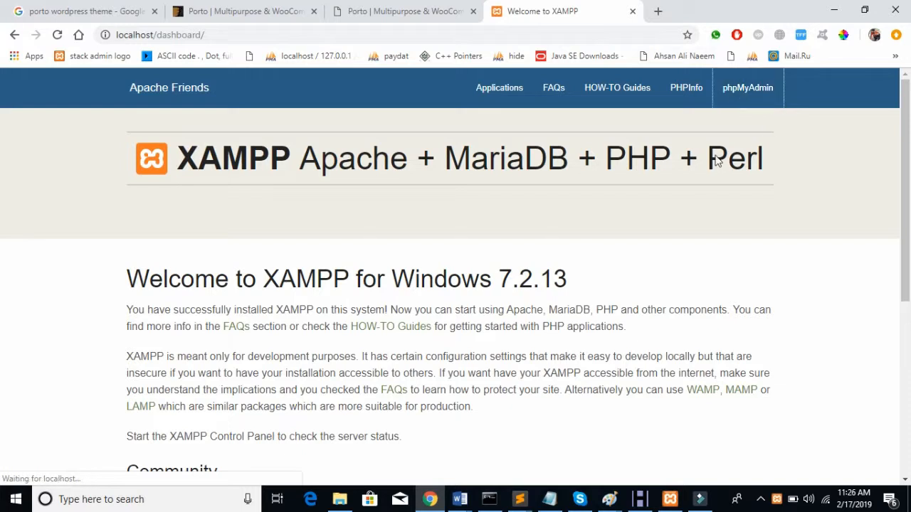
click(743, 106)
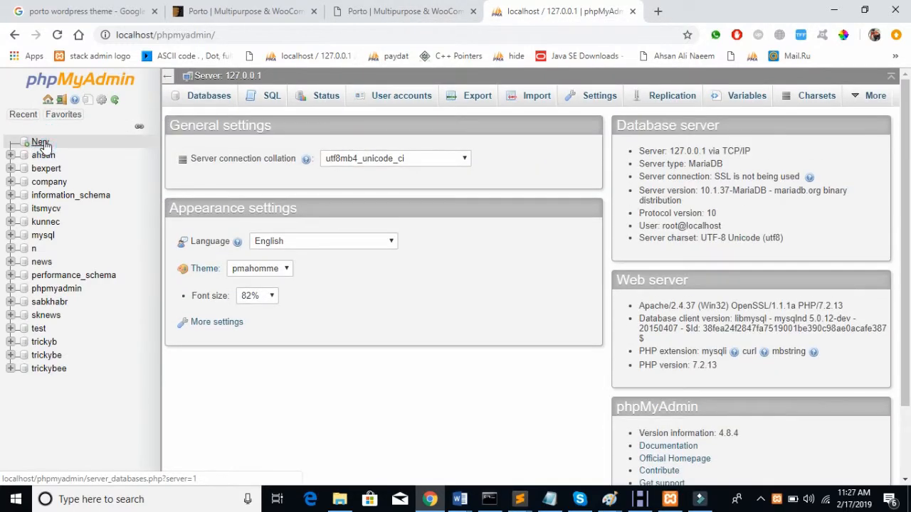
Step: Create a new empty database named shop in phpMyAdmin
click(41, 142)
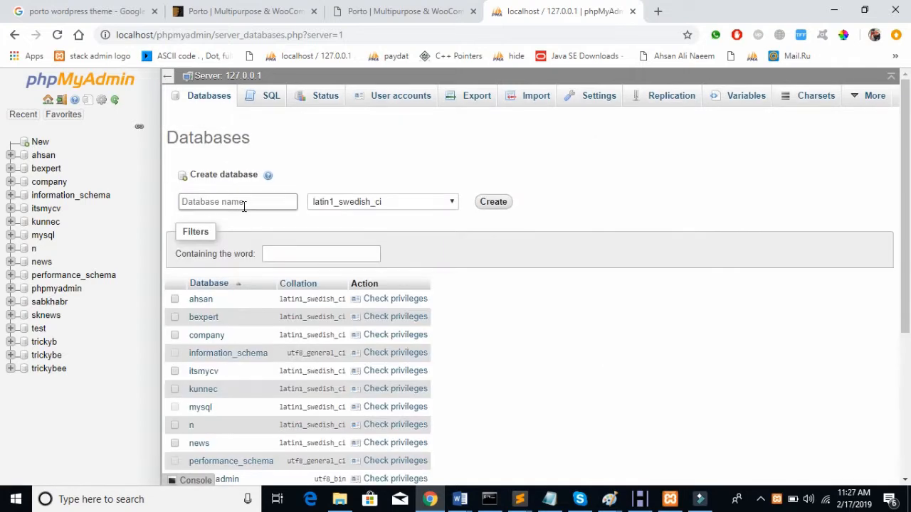
click(243, 204)
text(shop)
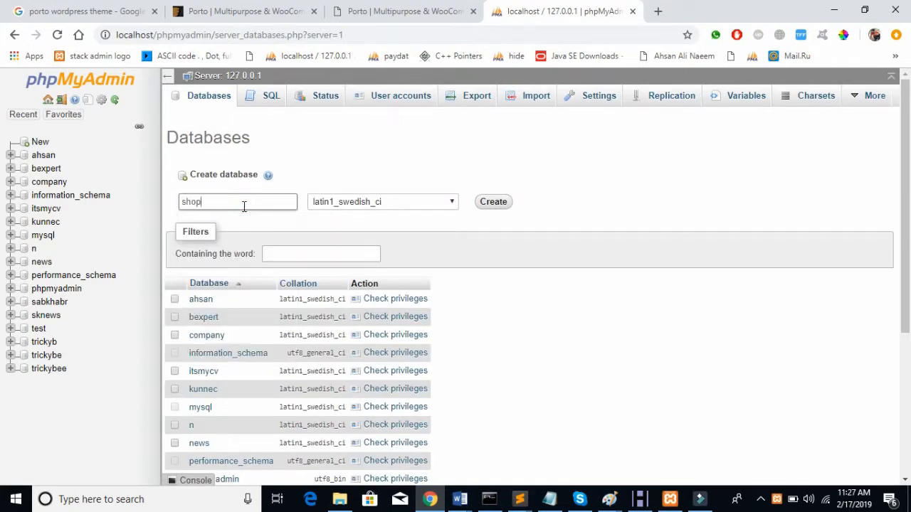
click(493, 203)
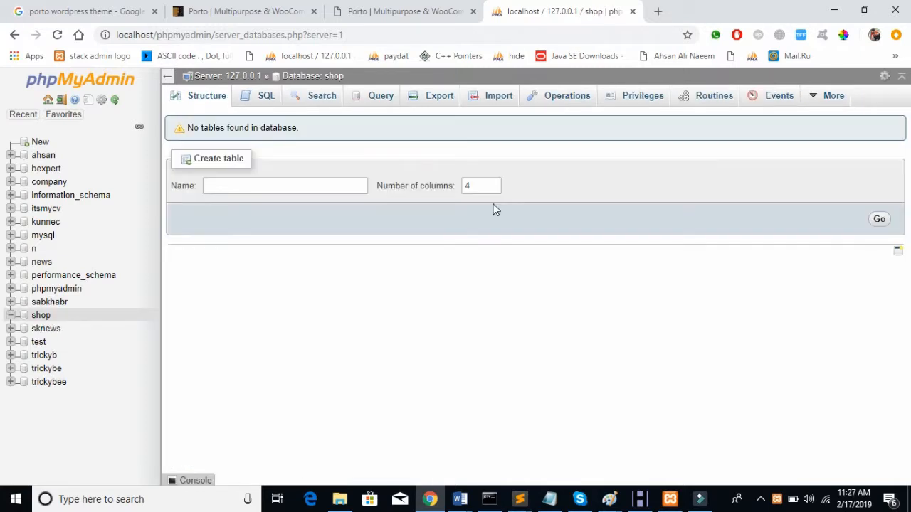
Step: Look over the open Porto tabs, check the shop folder in File Explorer, and return to Chrome
click(267, 9)
click(36, 7)
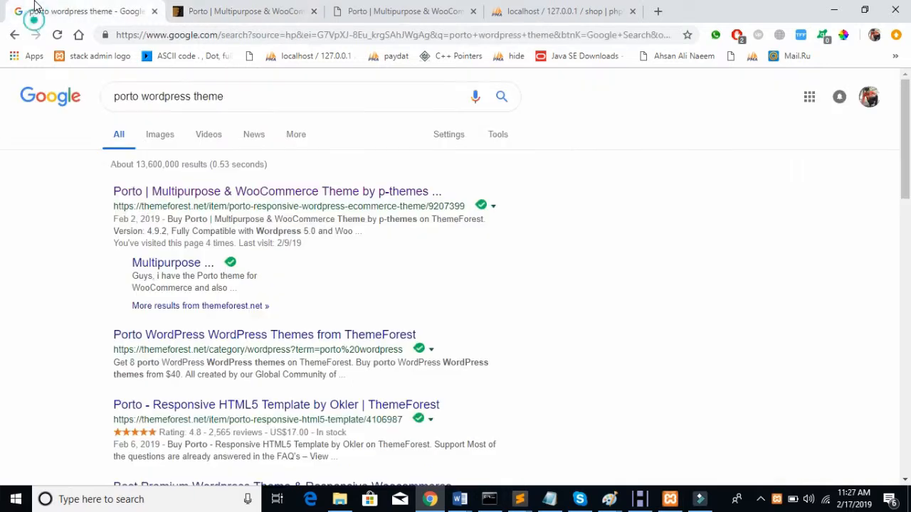
click(308, 7)
click(375, 7)
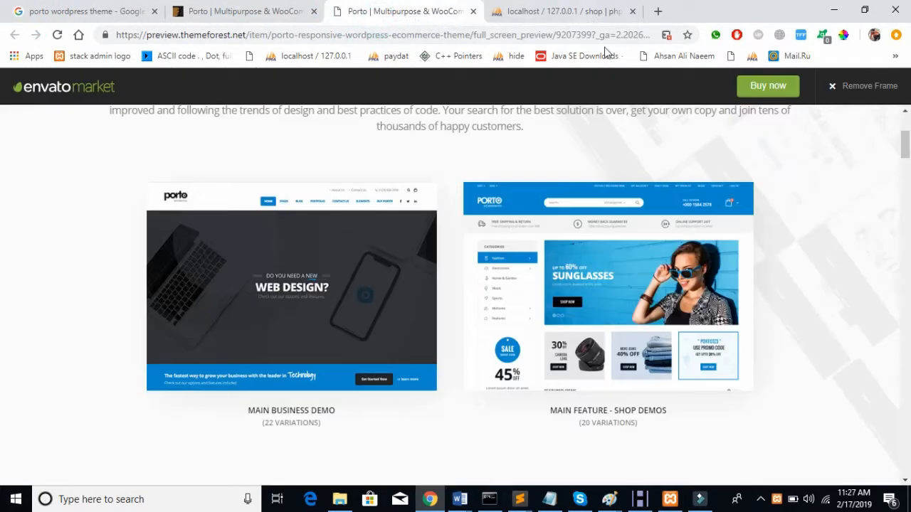
scroll(387, 284, up, 3)
click(537, 10)
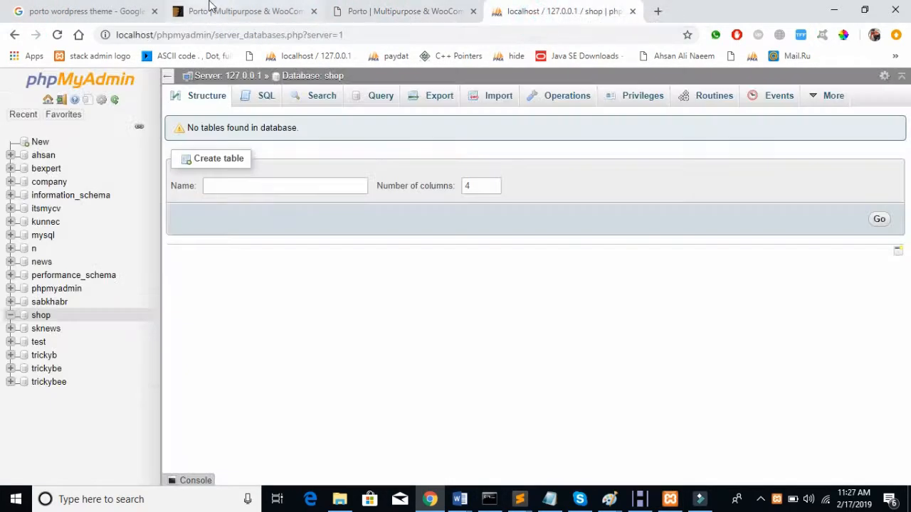
click(347, 501)
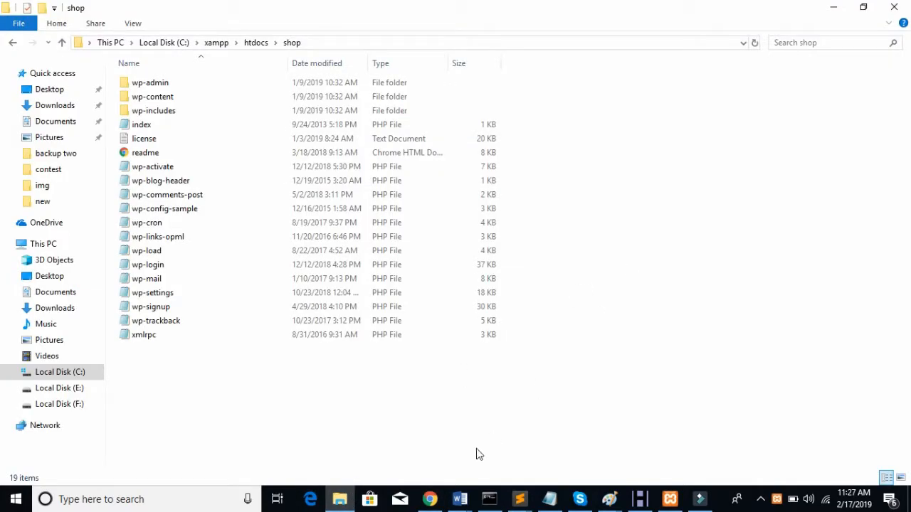
click(430, 499)
Step: Load localhost/shop in the Google tab to reach the WordPress setup language list
click(412, 9)
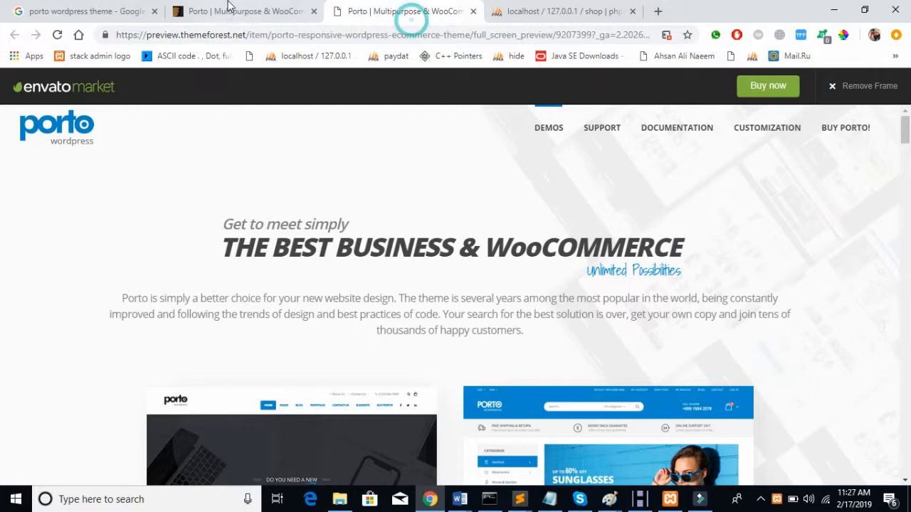
click(245, 10)
click(92, 10)
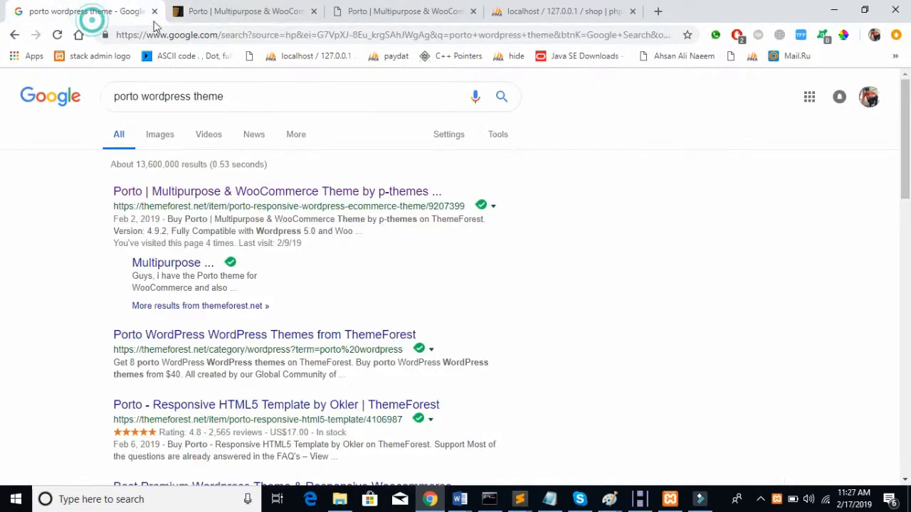
click(349, 34)
text(localhost/)
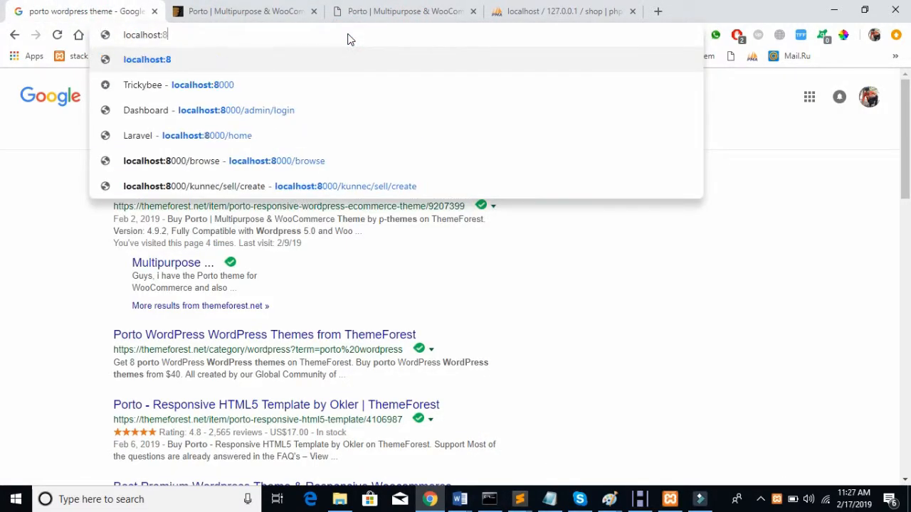
text(shop)
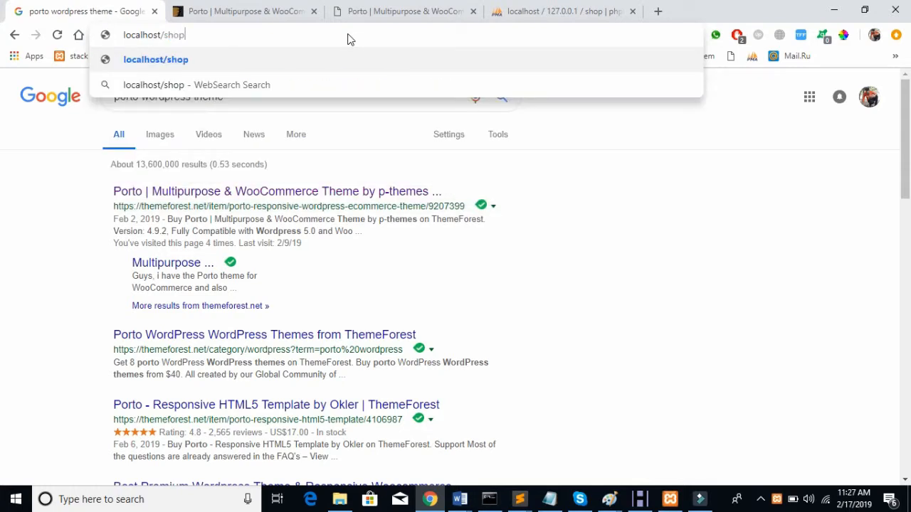
key(Return)
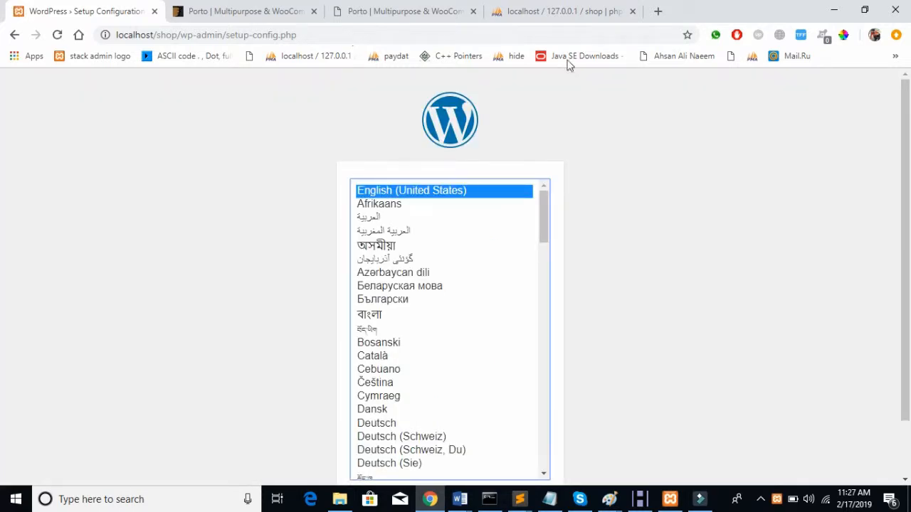
scroll(713, 183, down, 1)
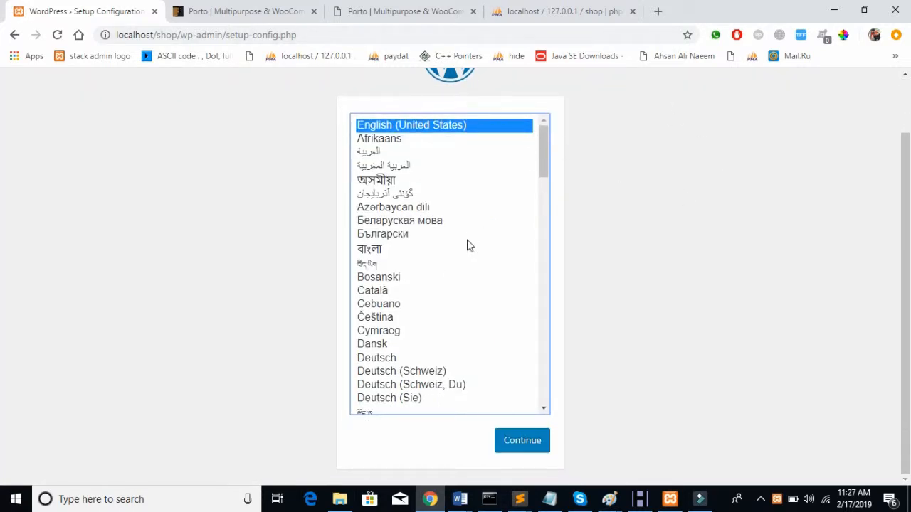
scroll(468, 246, down, 15)
scroll(468, 246, up, 15)
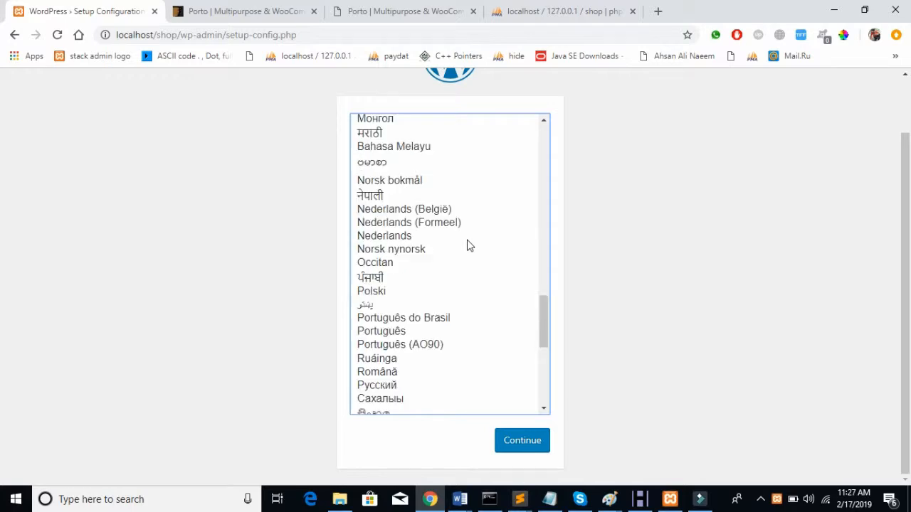
click(657, 12)
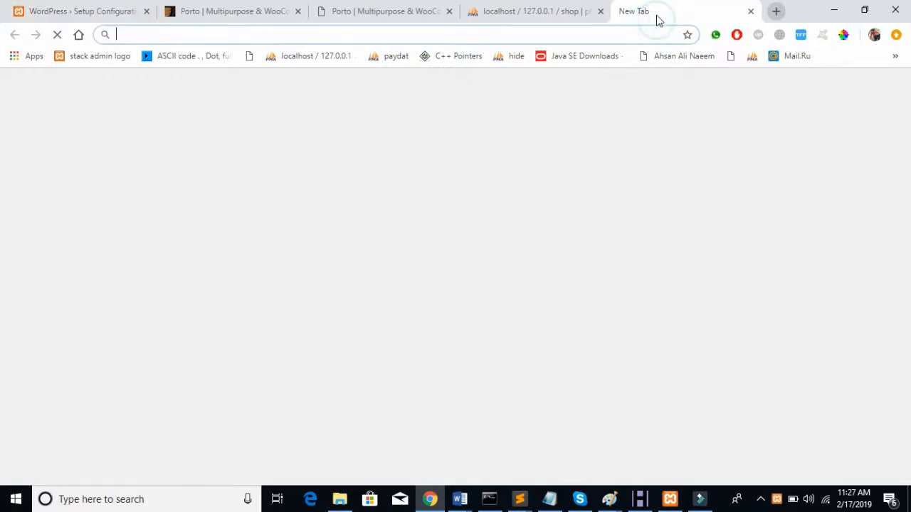
Step: Visit sabkhabr.com in the new tab, then return to WordPress setup and close that SK News tab
text(sa)
key(Return)
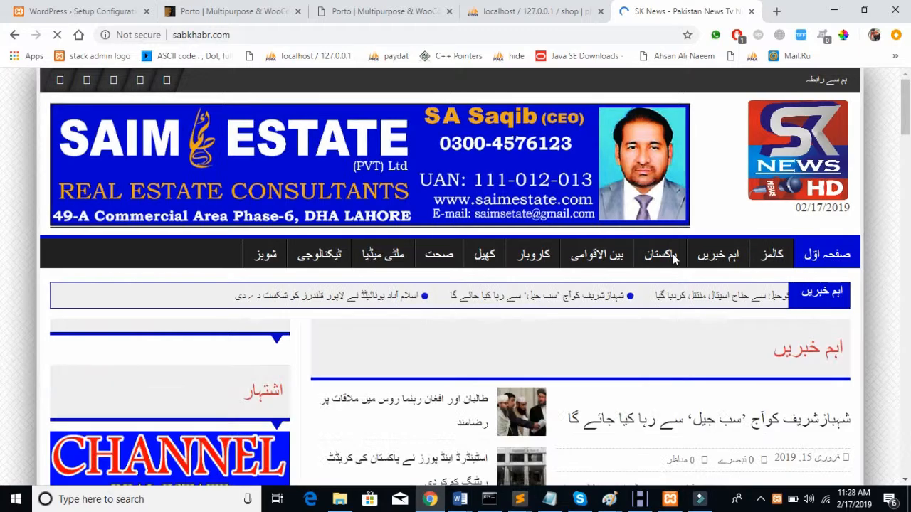
scroll(673, 259, down, 15)
scroll(675, 261, down, 10)
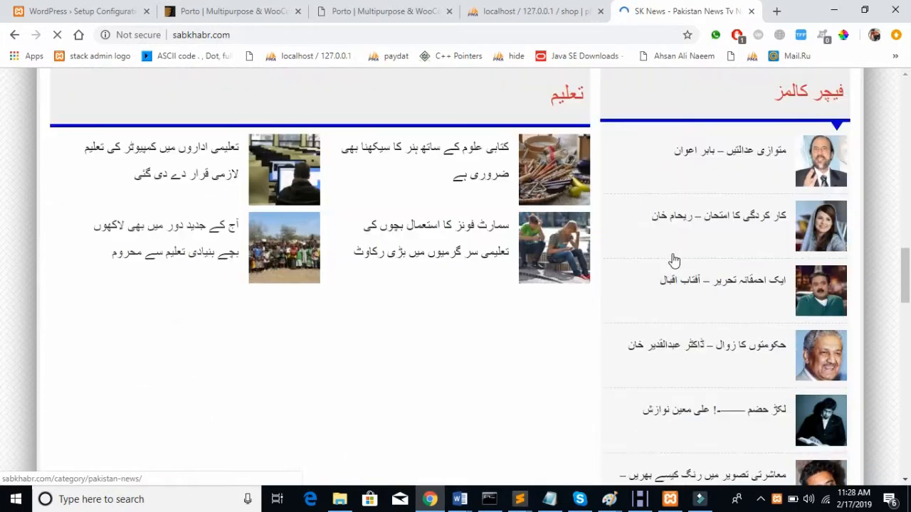
scroll(674, 261, up, 20)
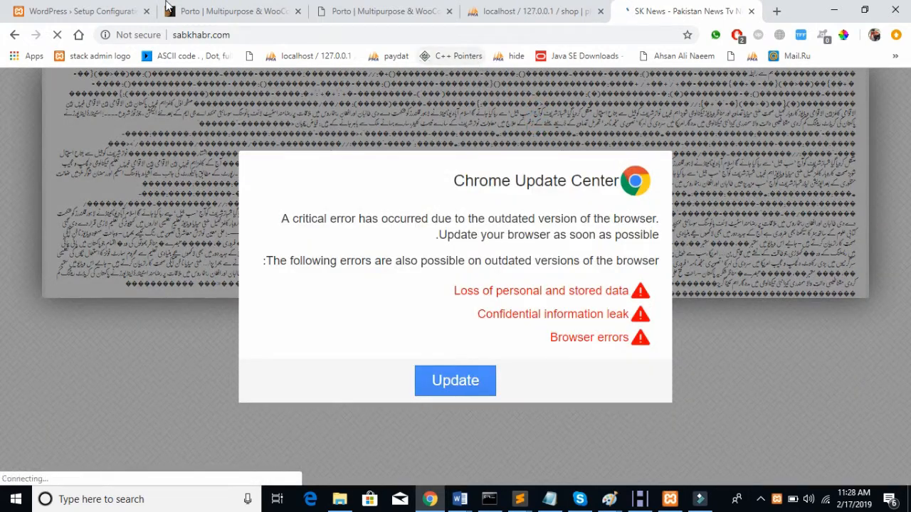
click(135, 12)
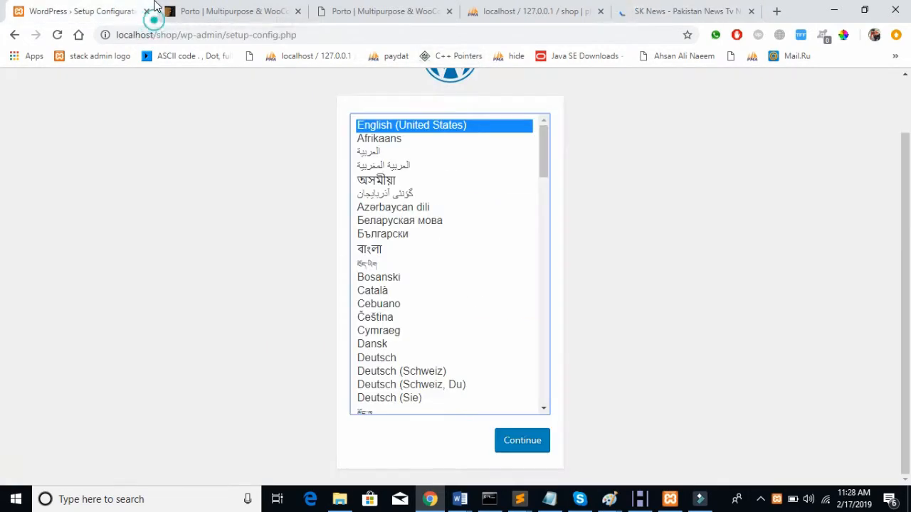
click(751, 12)
Step: Continue with English and enter database name shop with username root
click(510, 443)
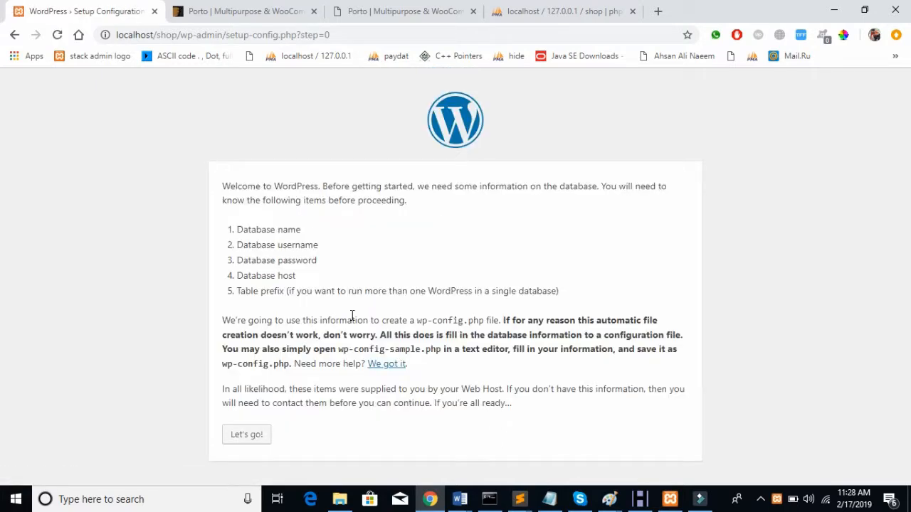
click(252, 446)
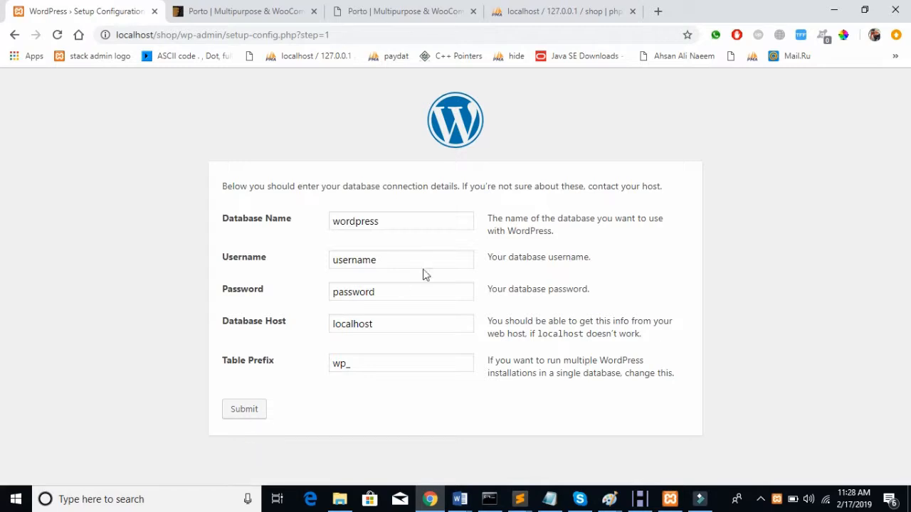
double_click(419, 223)
text(shop)
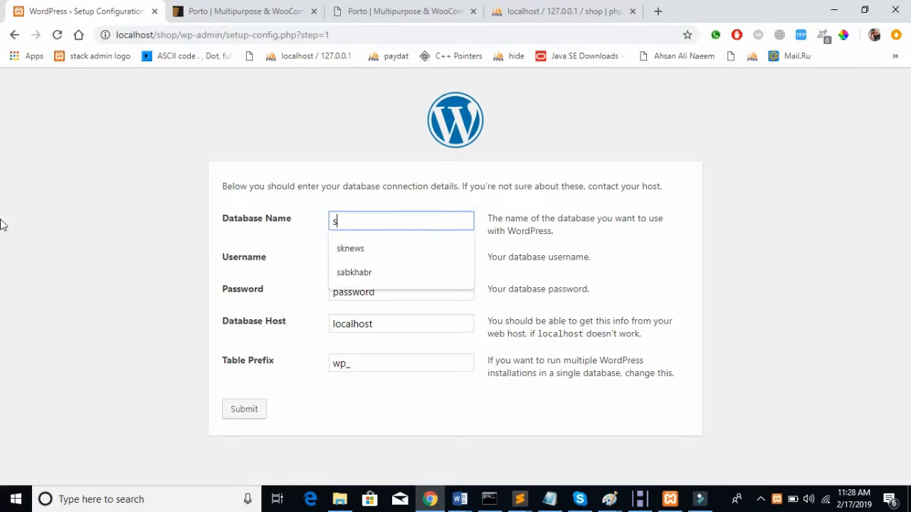
click(419, 260)
text(root)
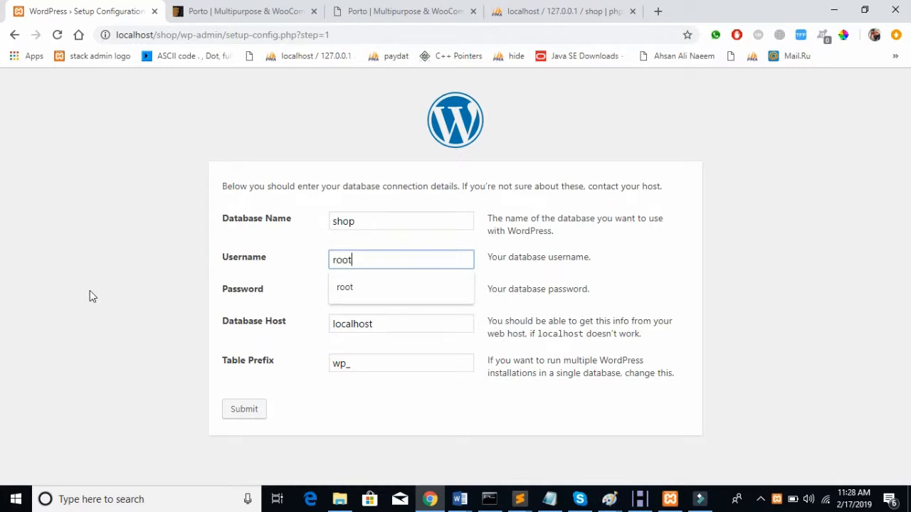
Step: Clear the database password, keeping host localhost and table prefix wp_ unchanged
click(386, 332)
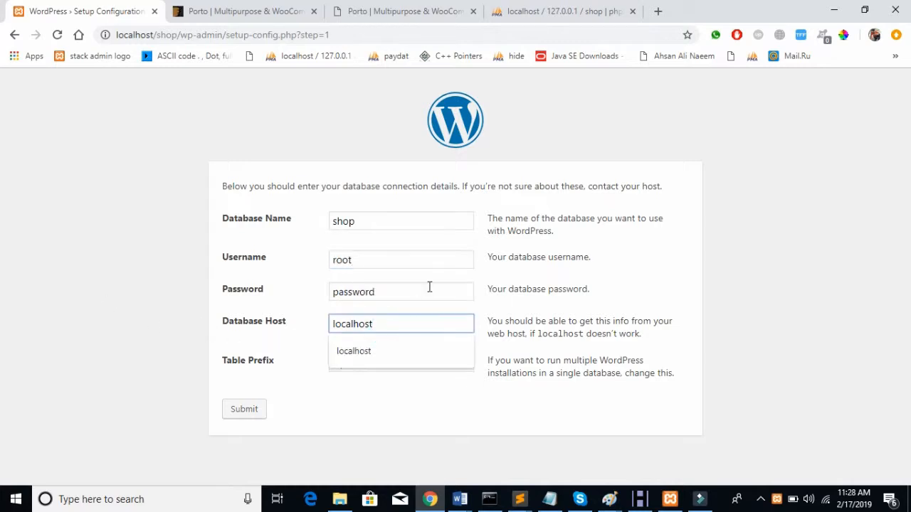
double_click(428, 287)
key(BackSpace)
click(112, 267)
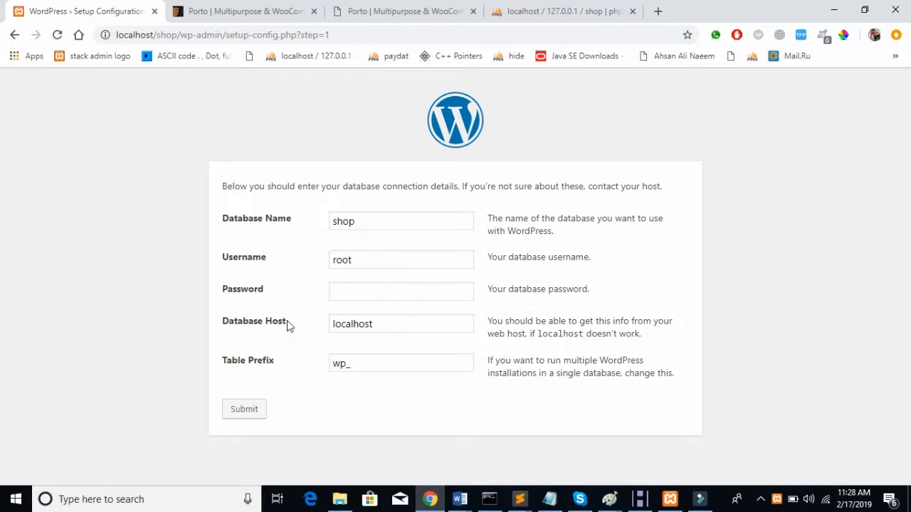
click(385, 323)
double_click(349, 324)
click(55, 343)
double_click(384, 362)
click(18, 324)
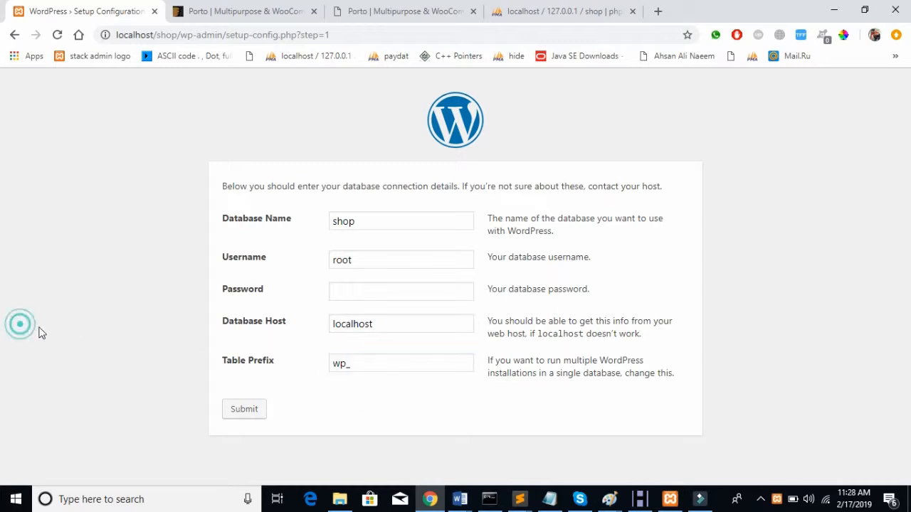
double_click(385, 361)
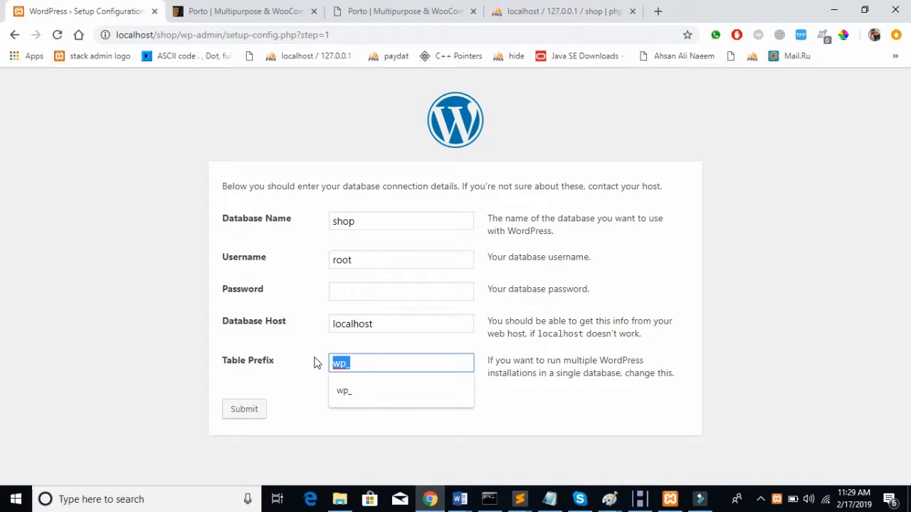
Step: Check the empty shop database, then submit the connection details and run the installation
click(546, 12)
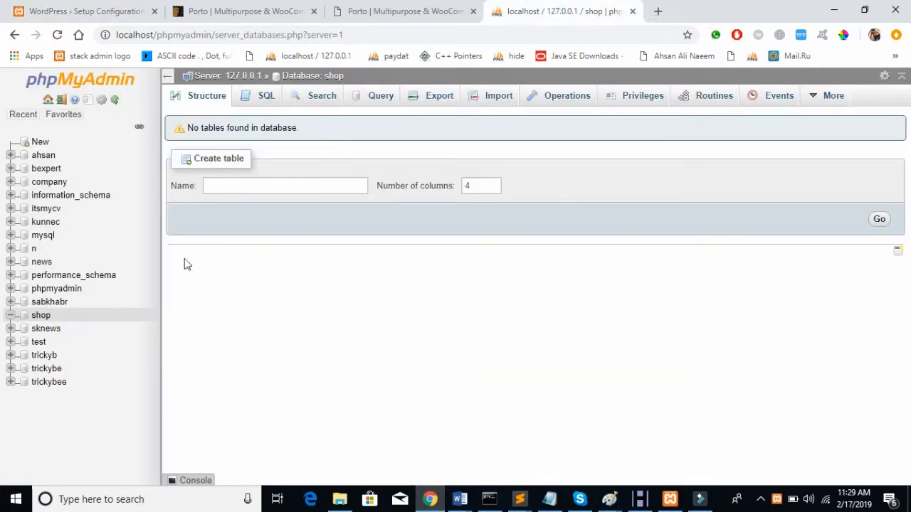
click(116, 12)
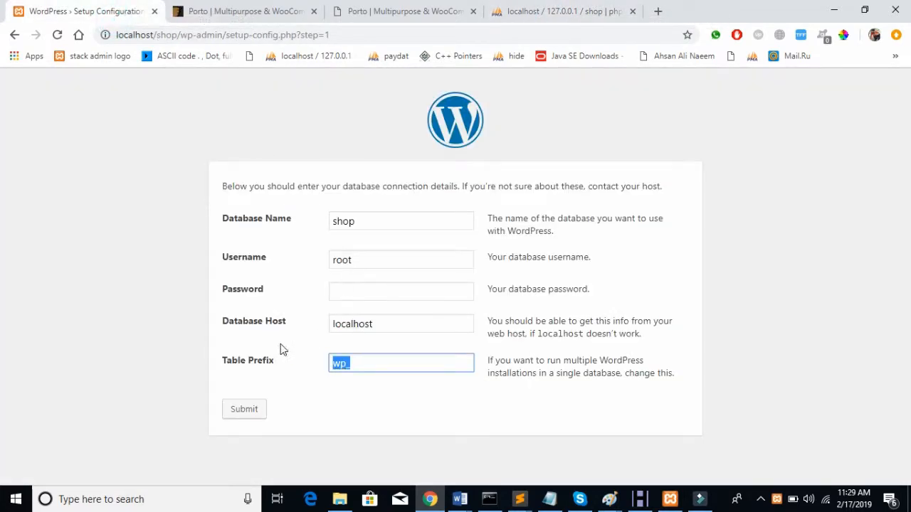
click(228, 407)
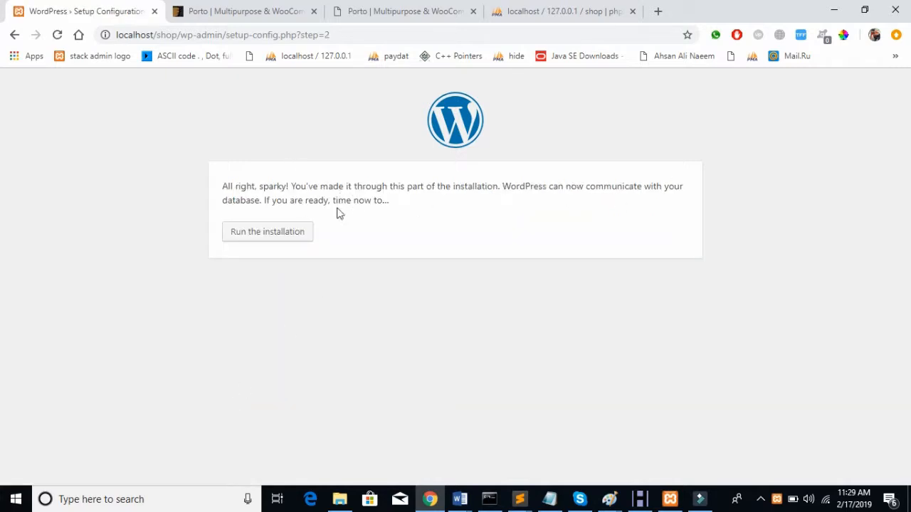
click(289, 232)
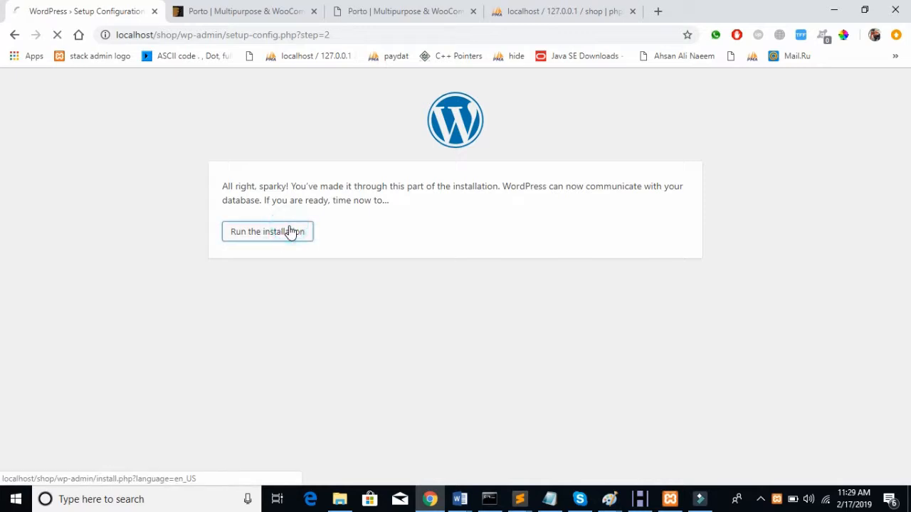
click(585, 6)
click(41, 315)
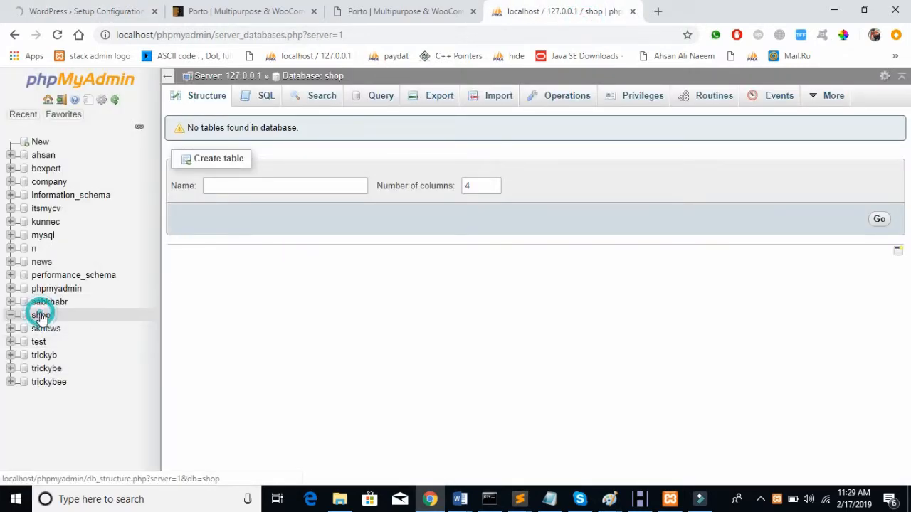
Step: Enter site title Shop, an admin username, and a short admin password
click(40, 317)
click(43, 17)
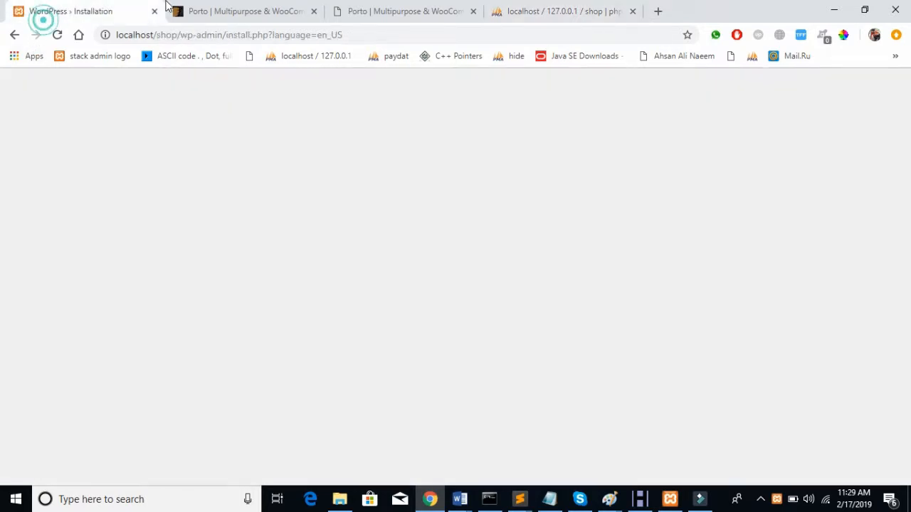
scroll(447, 290, down, 2)
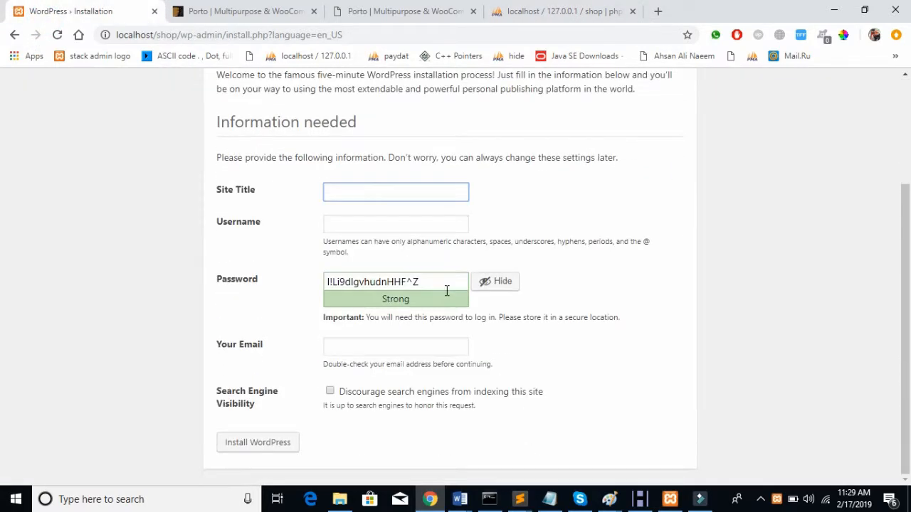
text(Shop)
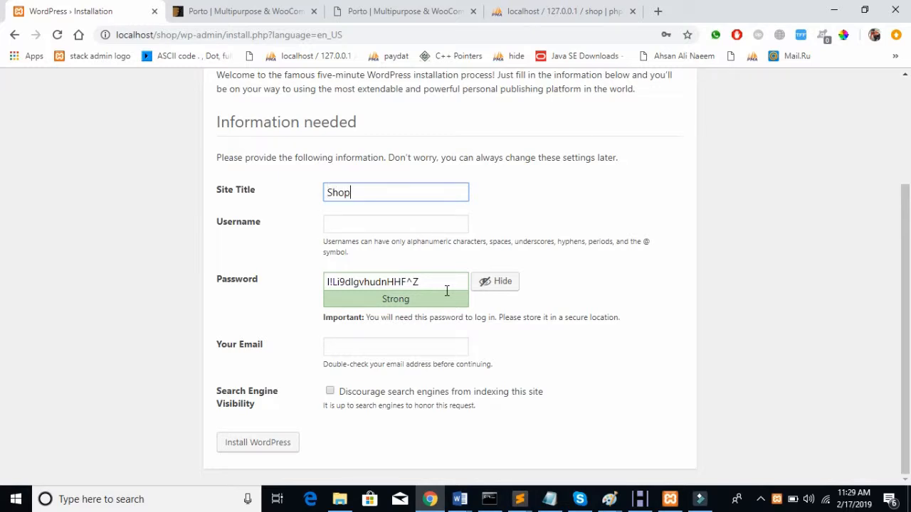
key(Tab)
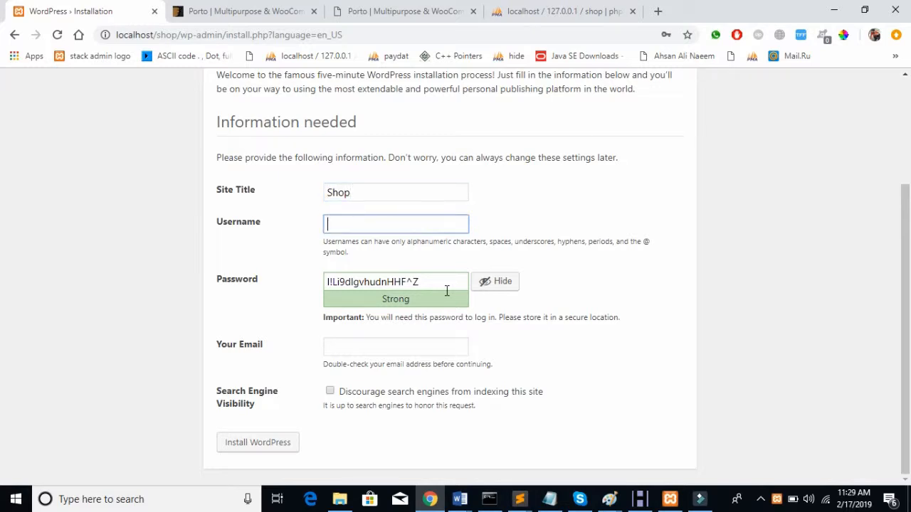
key(Tab)
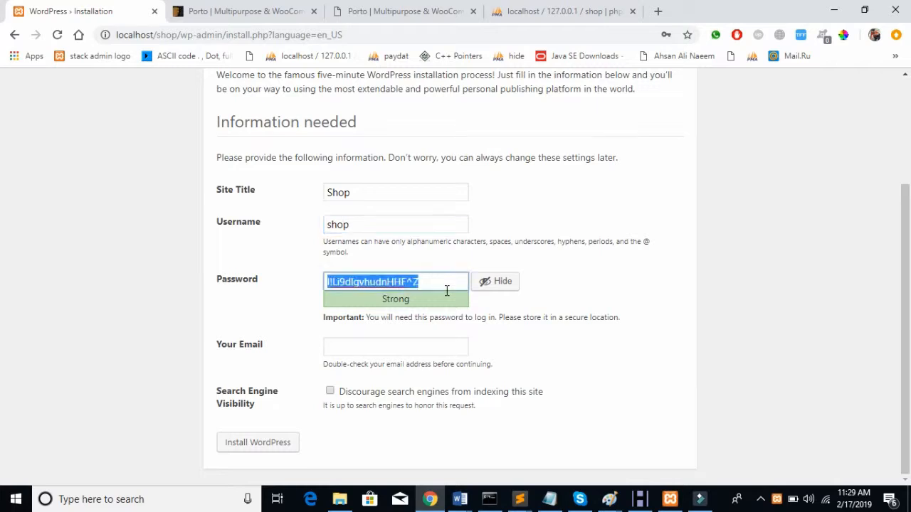
text(shop)
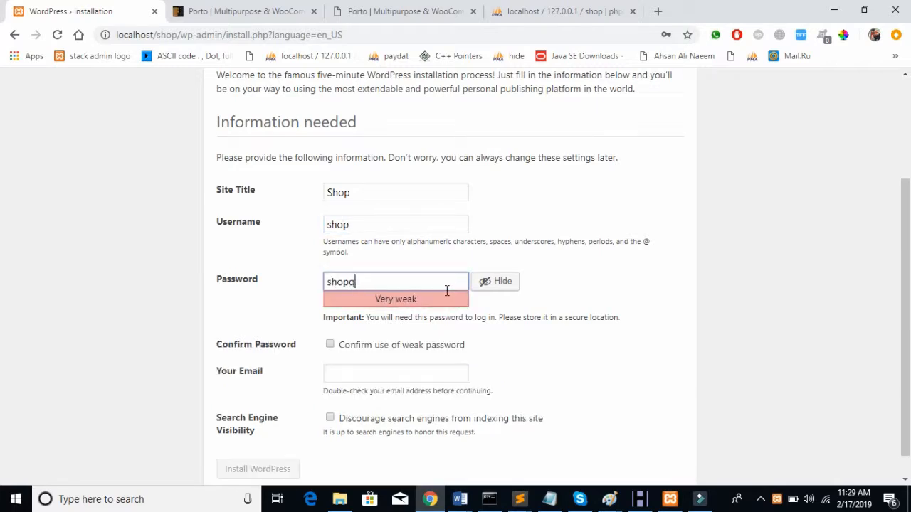
text(q)
key(BackSpace)
key(Tab)
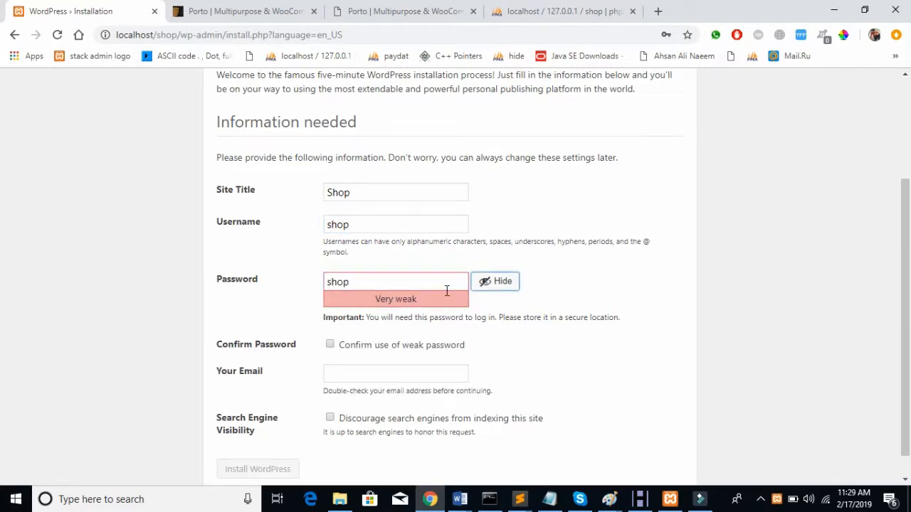
Step: Confirm the weak password, enter the admin email, discourage search engine indexing, and install WordPress
click(330, 344)
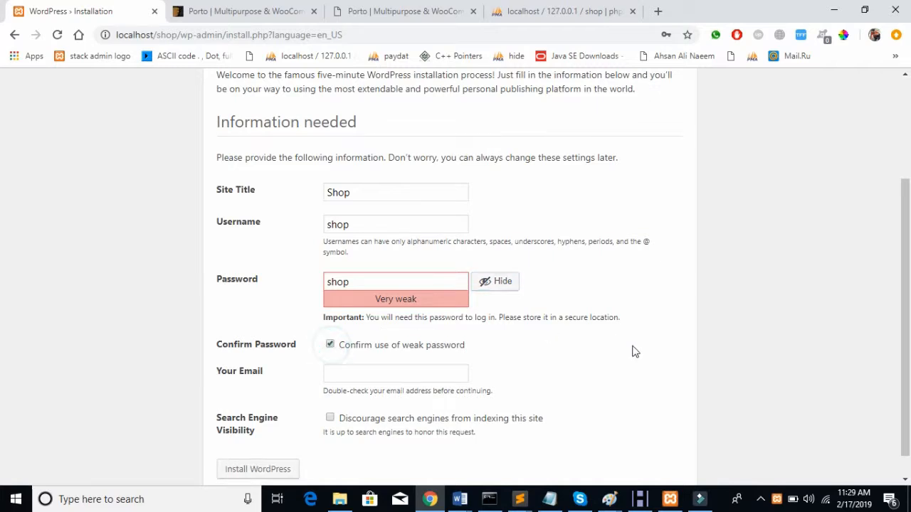
scroll(633, 350, down, 1)
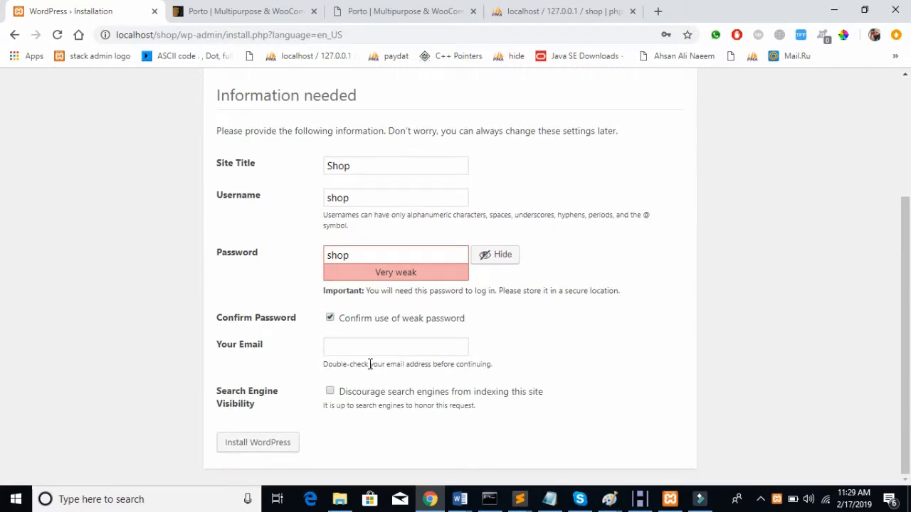
click(372, 342)
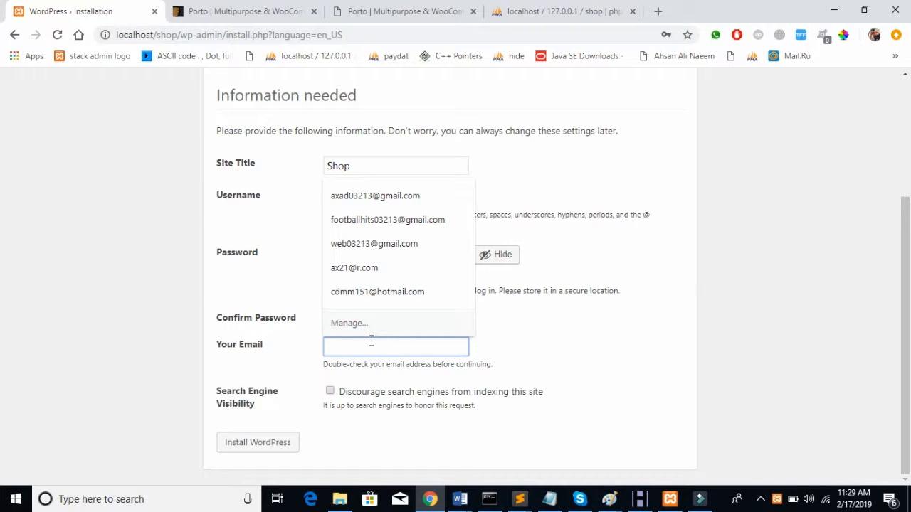
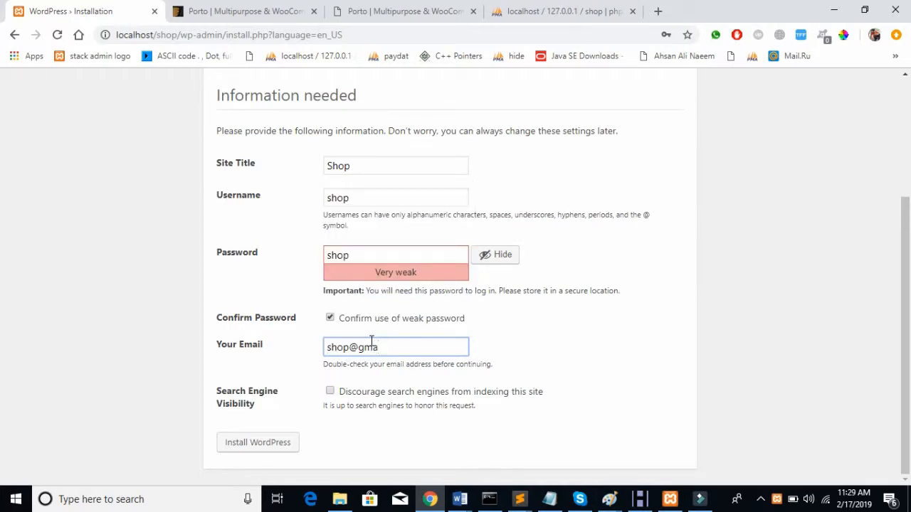
click(329, 395)
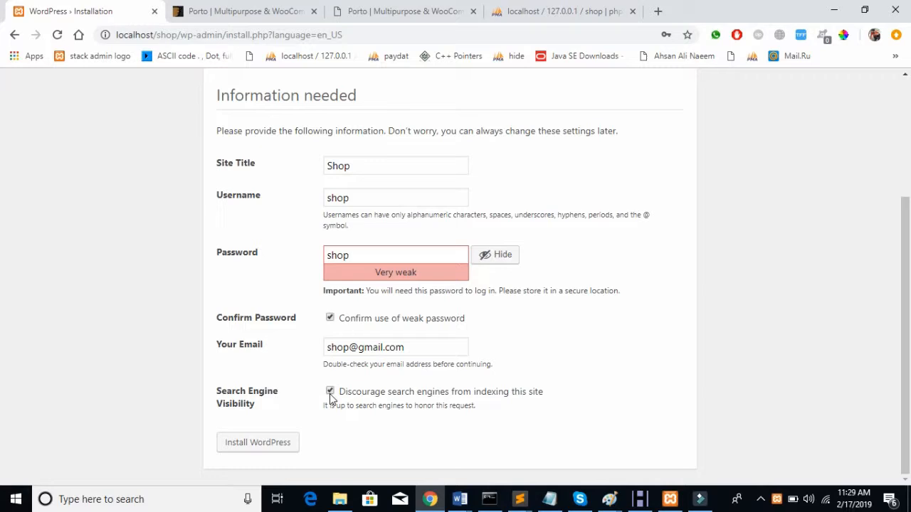
drag(595, 10, 271, 11)
click(43, 316)
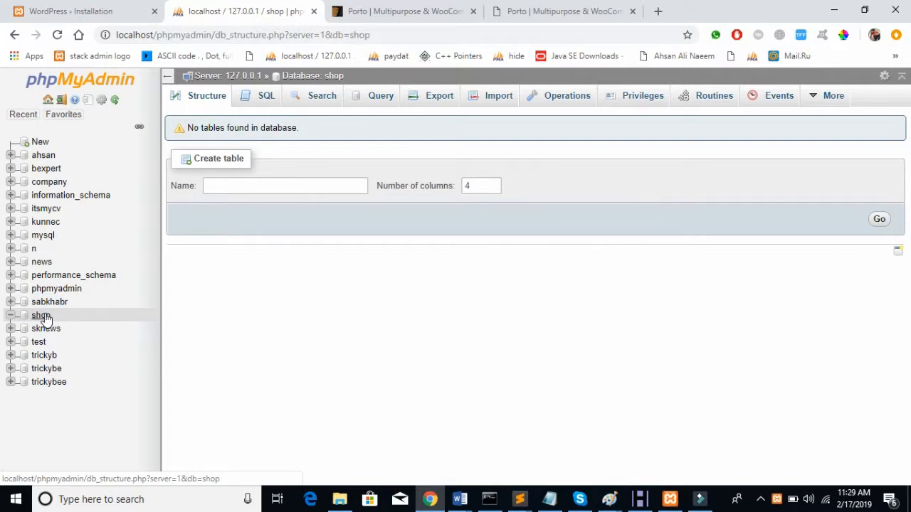
click(73, 11)
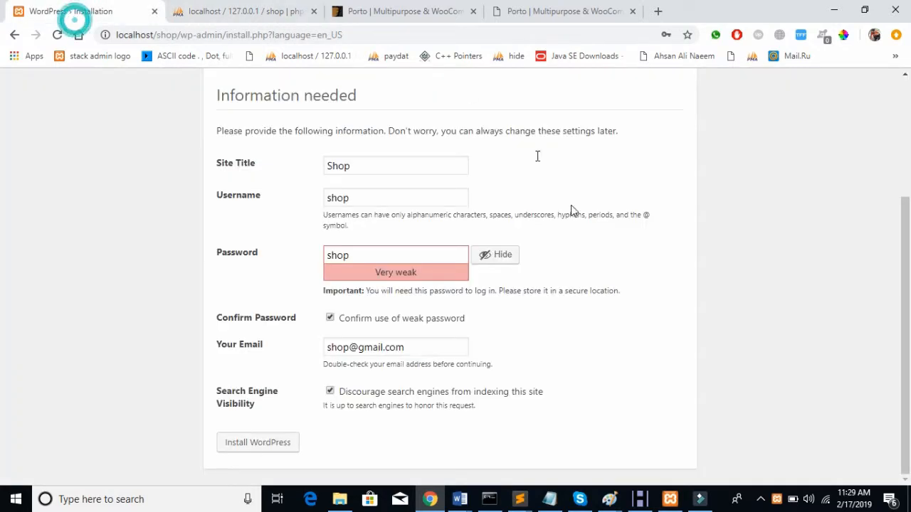
click(263, 442)
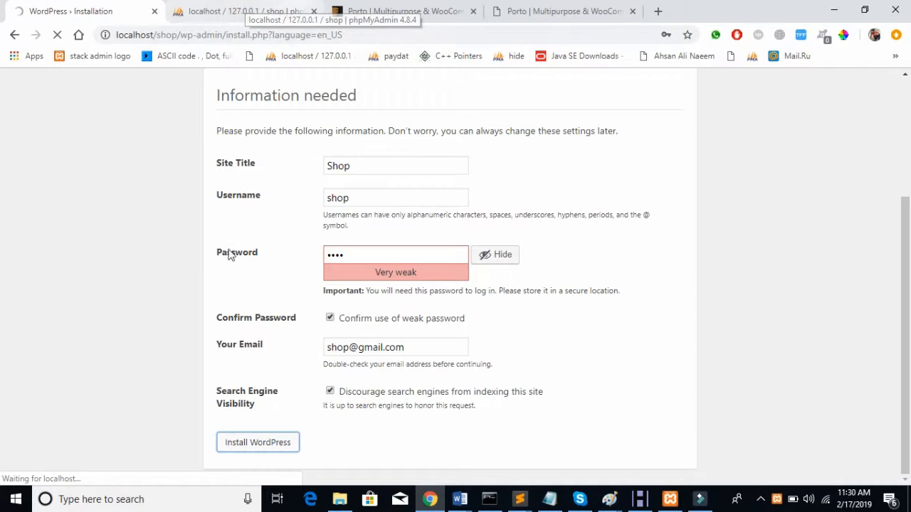
click(226, 13)
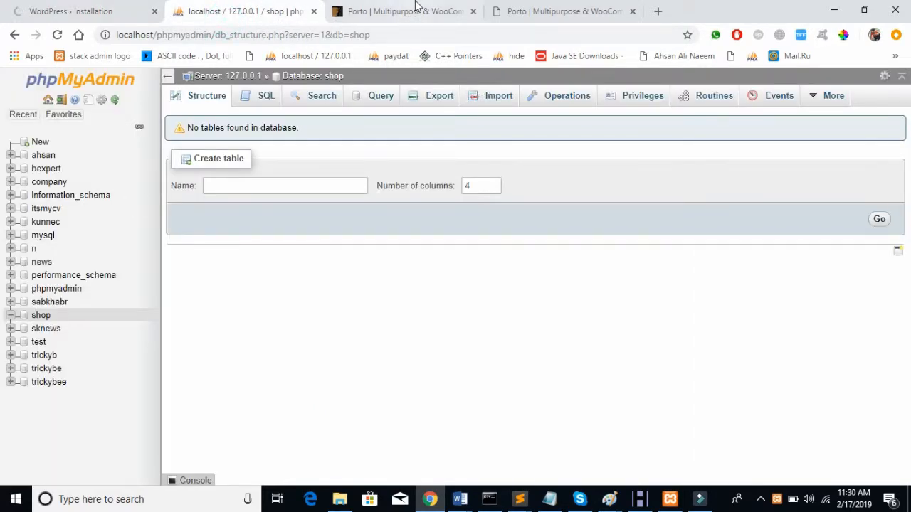
click(118, 6)
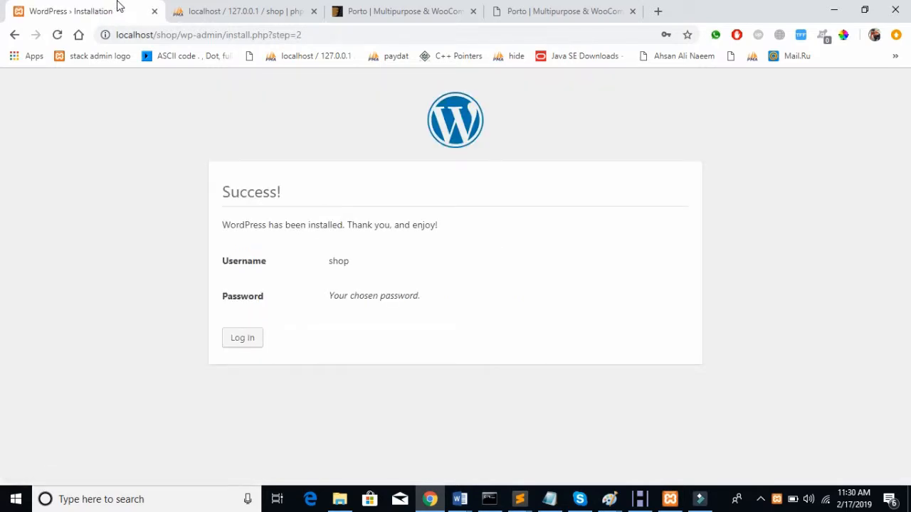
click(193, 9)
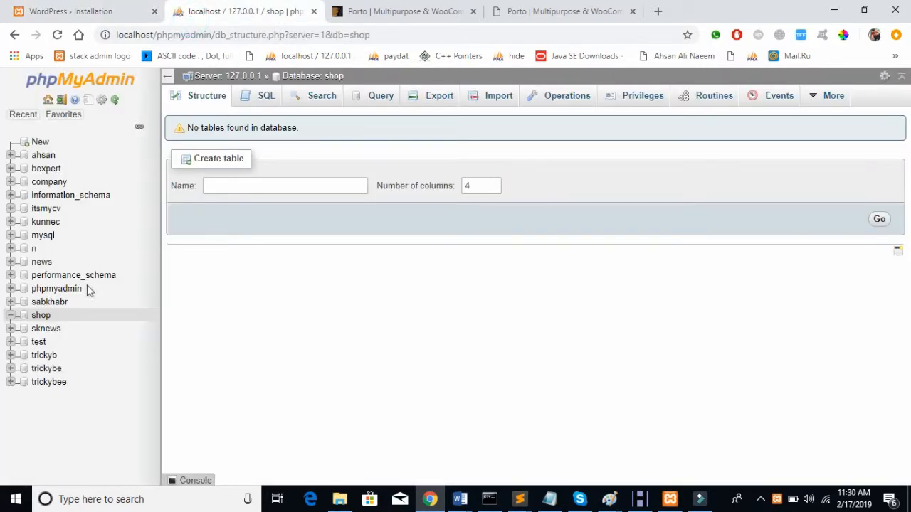
click(41, 317)
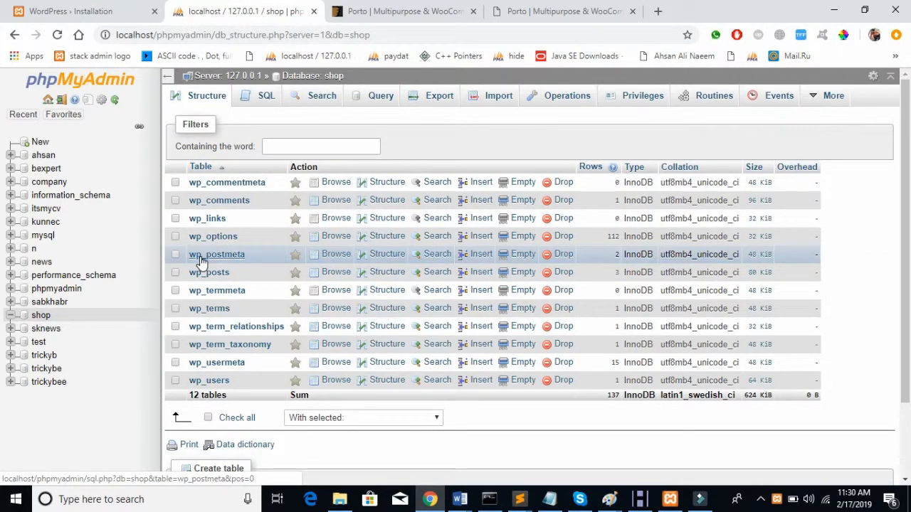
click(192, 182)
drag(193, 182, 250, 374)
key(ctrl+shift+Right)
key(ctrl+shift+Right)
key(ctrl+shift+Right)
key(ctrl+shift+Right)
key(ctrl+shift+Right)
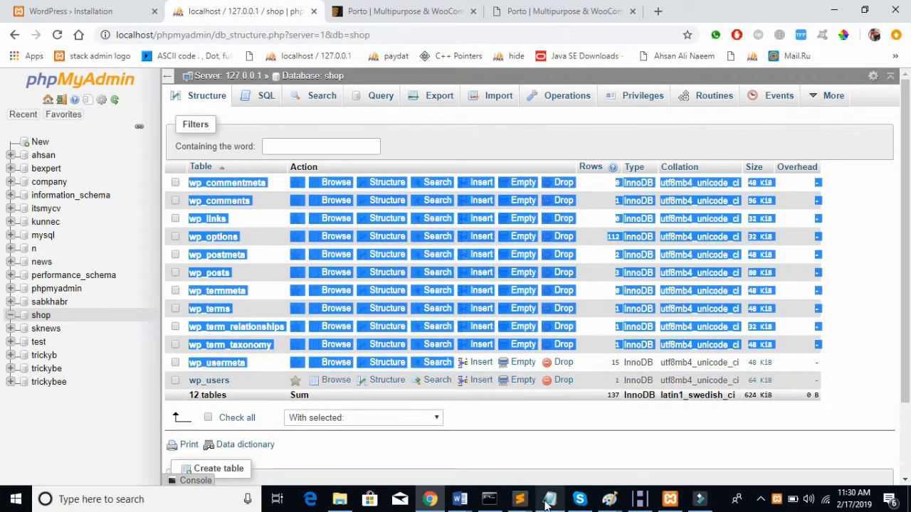
click(577, 439)
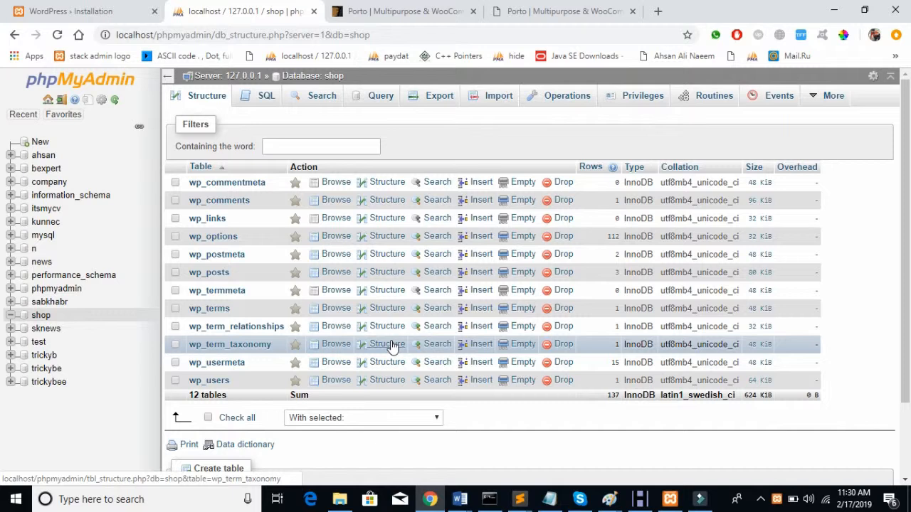
click(87, 14)
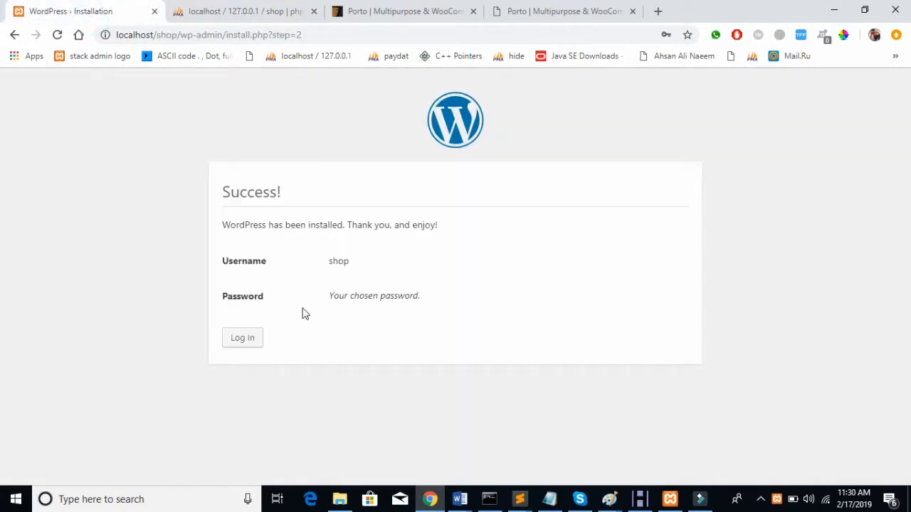
click(226, 343)
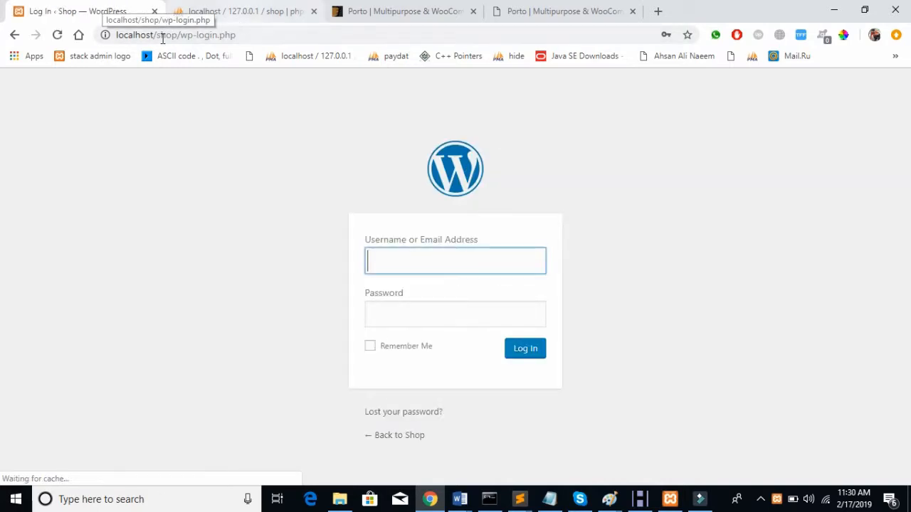
Step: Open the Shop homepage localhost/shop/ in the phpMyAdmin tab and close both Porto demo tabs
drag(179, 37, 17, 36)
key(ctrl+c)
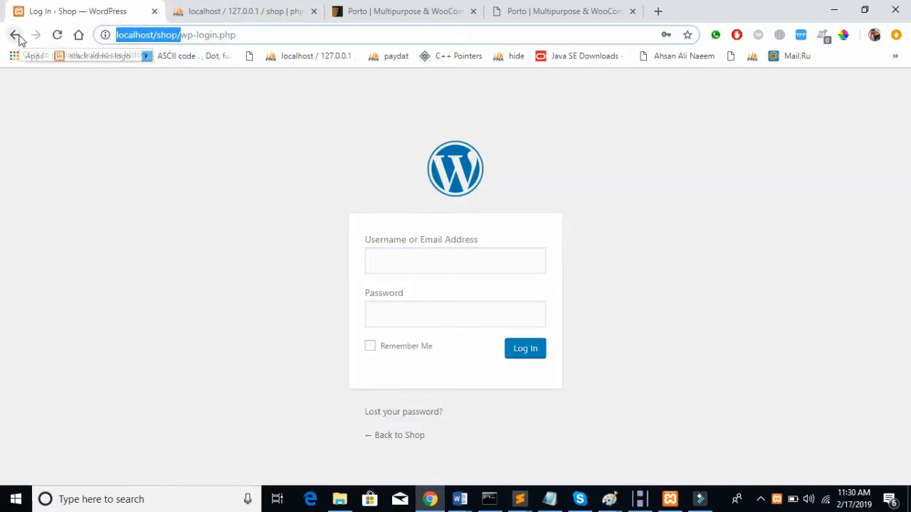
click(283, 5)
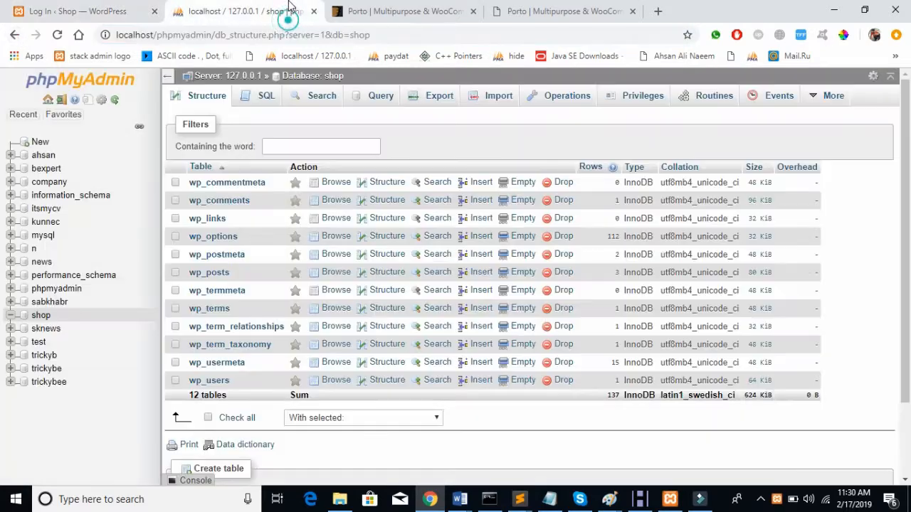
click(409, 34)
key(ctrl+v)
key(Return)
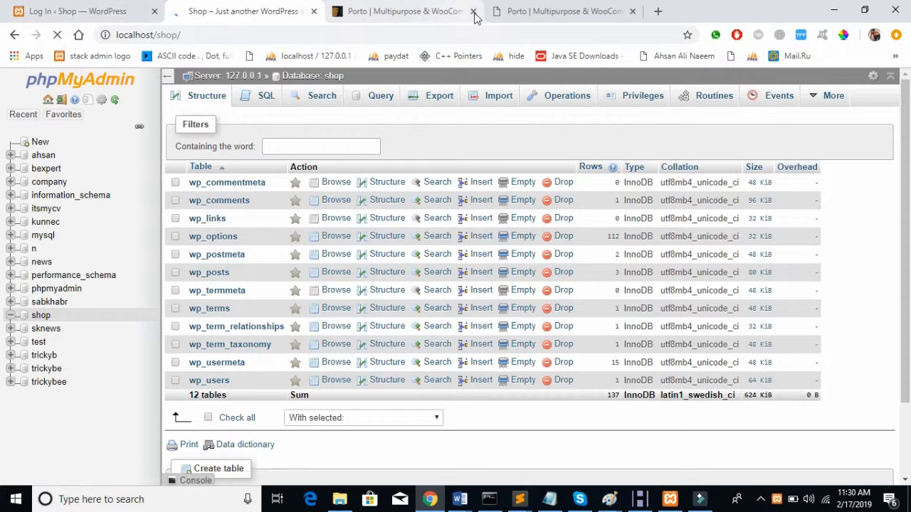
click(476, 12)
click(475, 11)
scroll(431, 206, down, 10)
scroll(432, 206, up, 10)
Step: Log in to the Shop admin with the admin username and password, Remember Me ticked
click(112, 10)
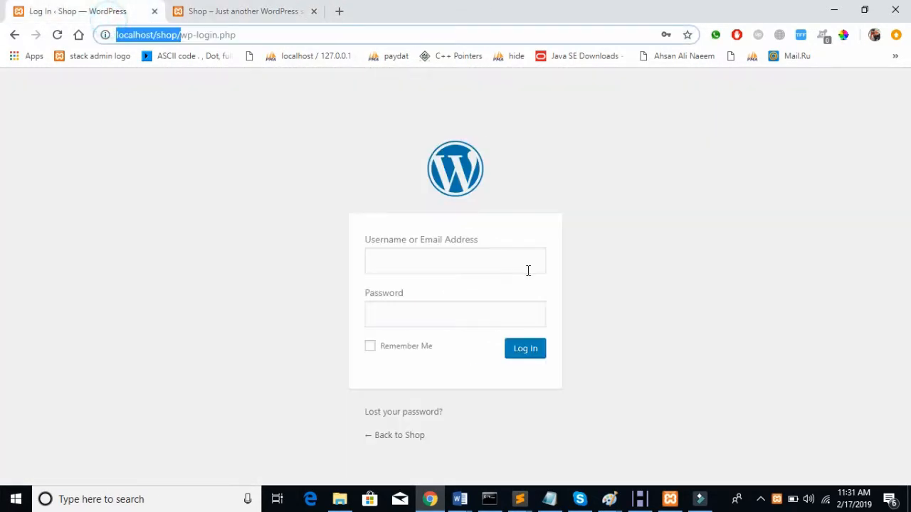
click(422, 257)
text(shop)
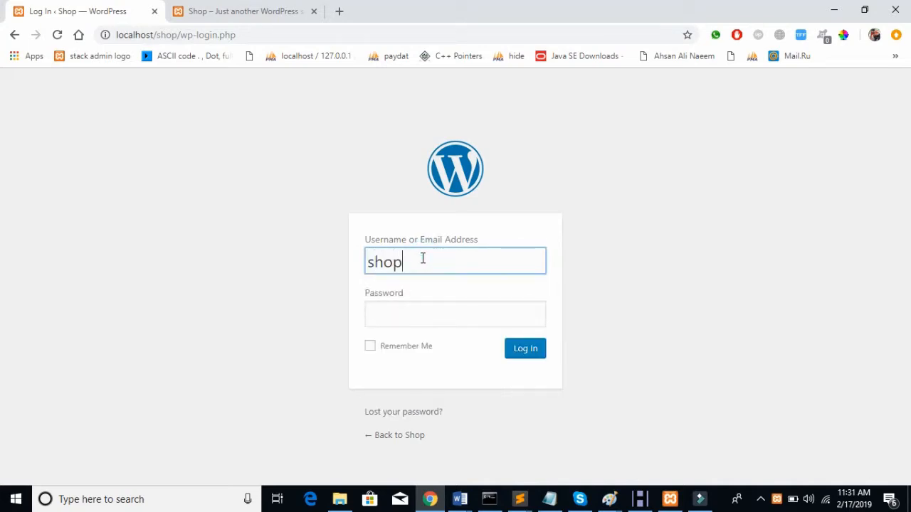
key(Tab)
text(••••)
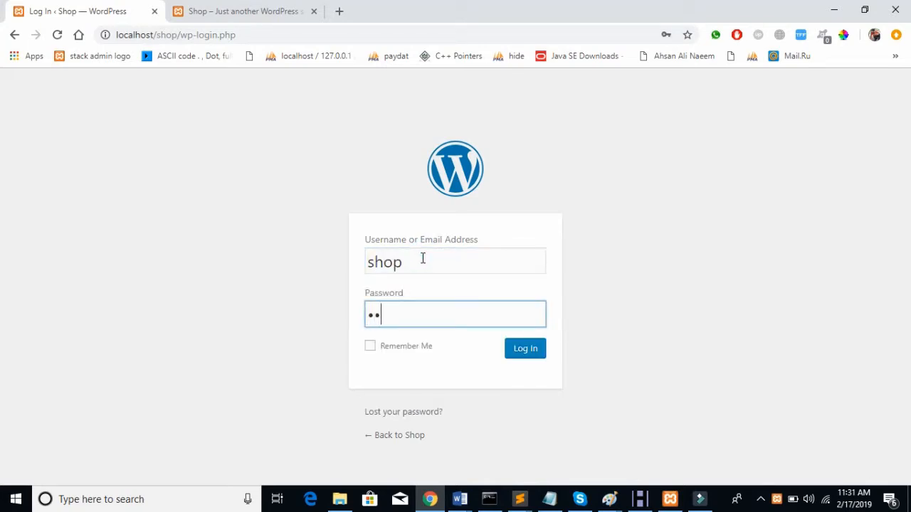
click(416, 347)
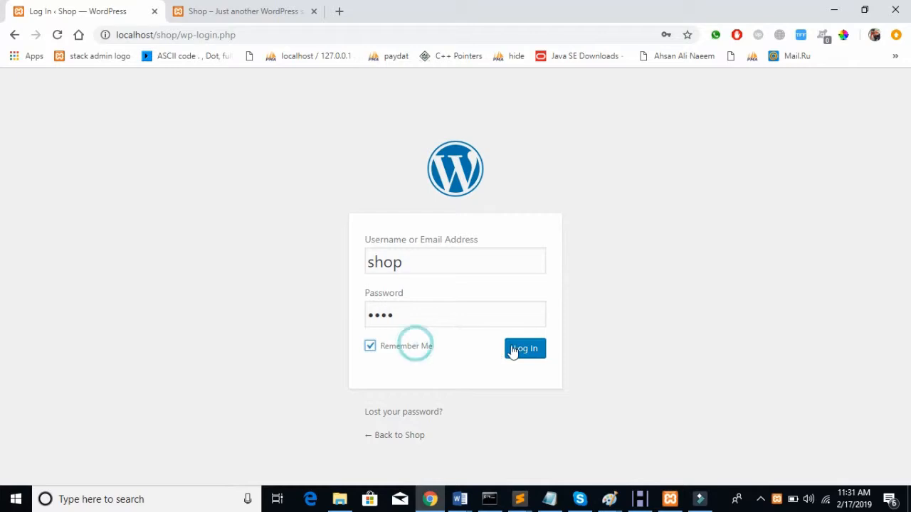
click(515, 349)
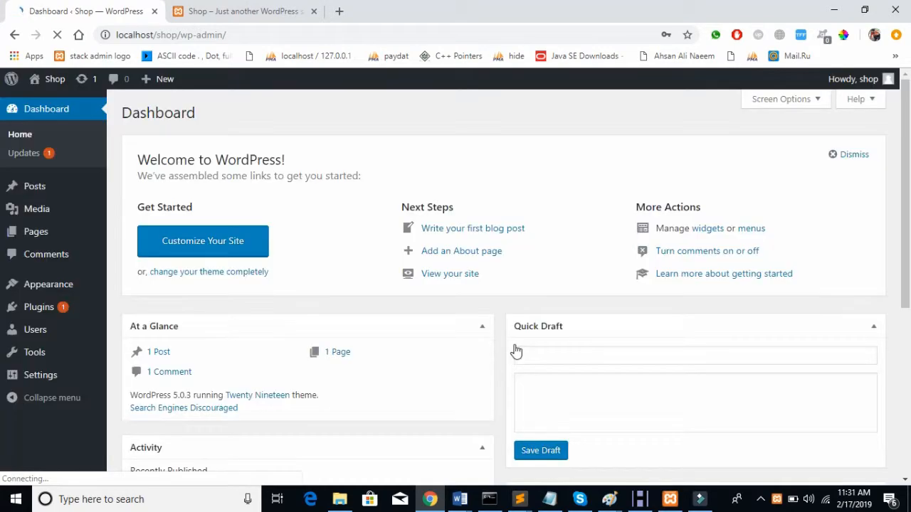
Step: Bulk-delete the Akismet Anti-Spam and Hello Dolly plugins from Installed Plugins
mouse_move(61, 309)
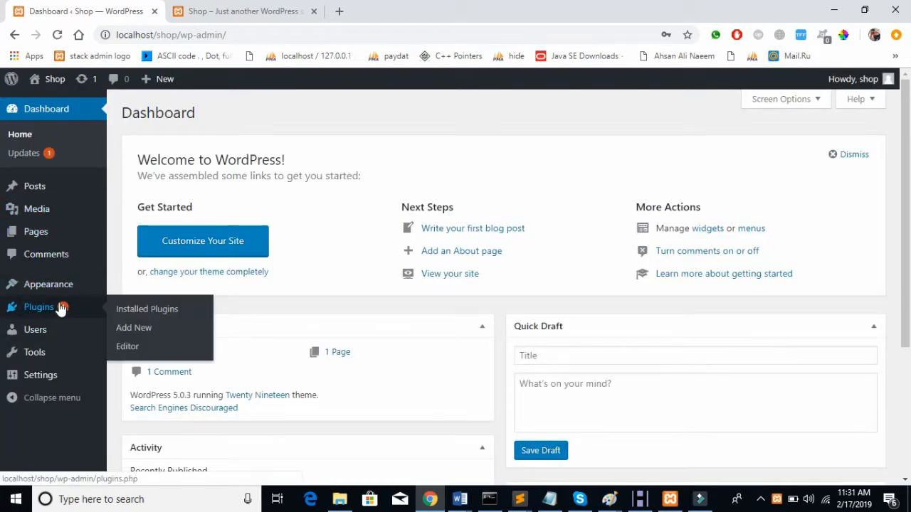
click(159, 306)
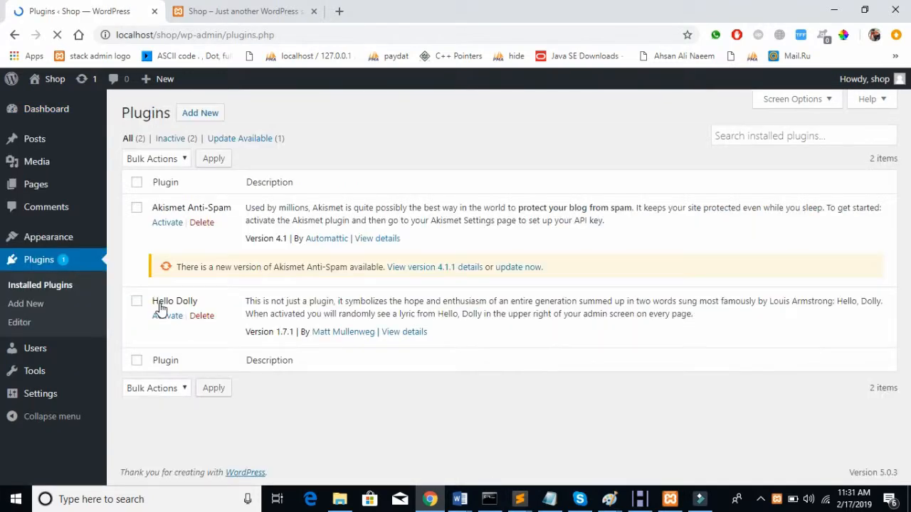
click(136, 361)
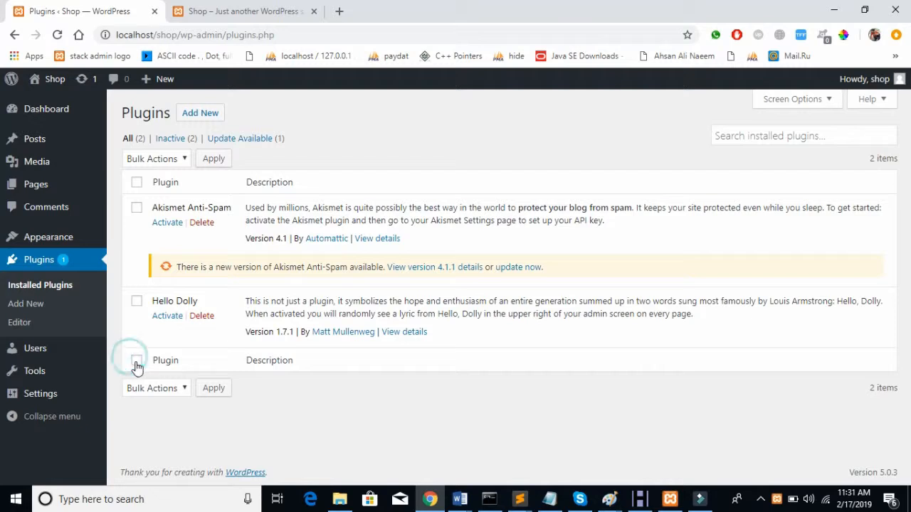
click(153, 388)
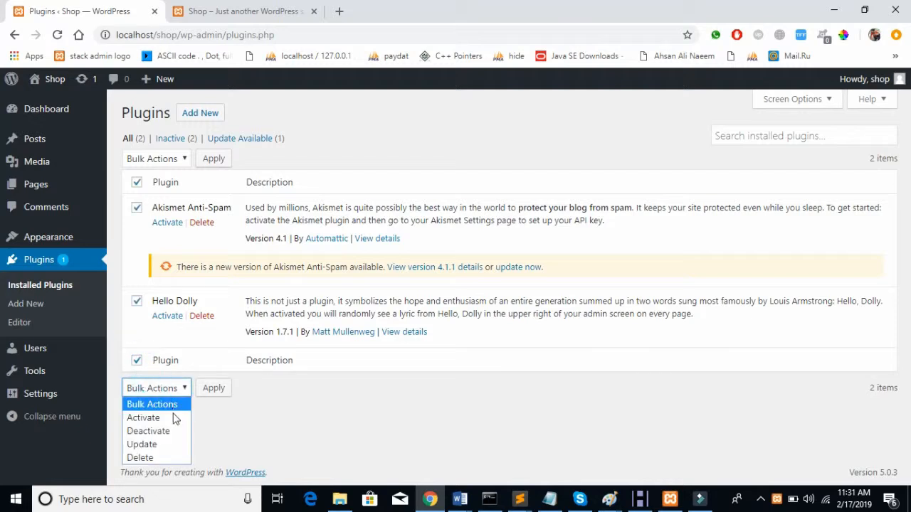
click(161, 459)
click(225, 388)
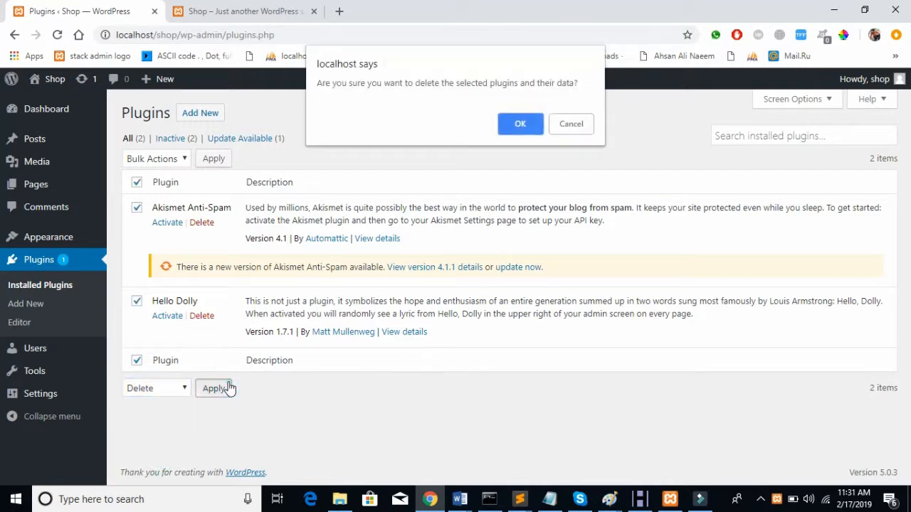
click(532, 124)
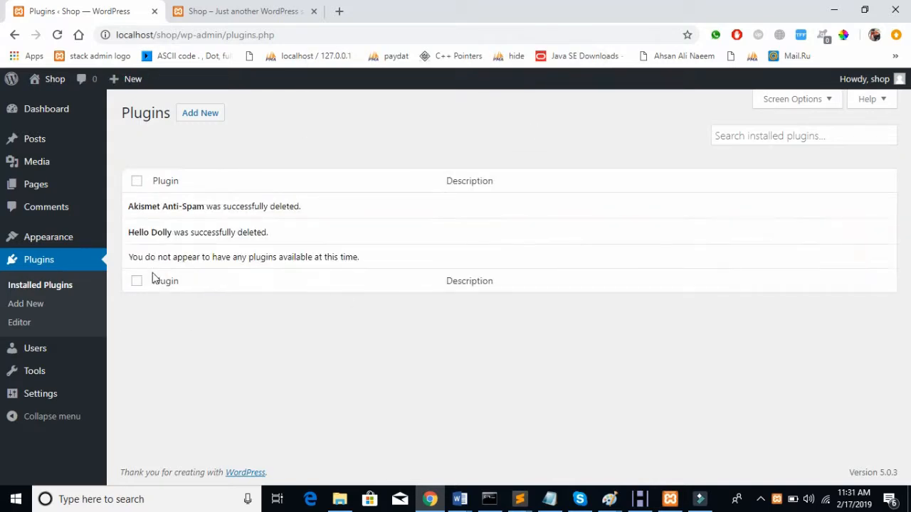
click(137, 185)
click(137, 184)
Step: Go to Appearance > Themes, then switch to the shop folder in File Explorer
mouse_move(89, 242)
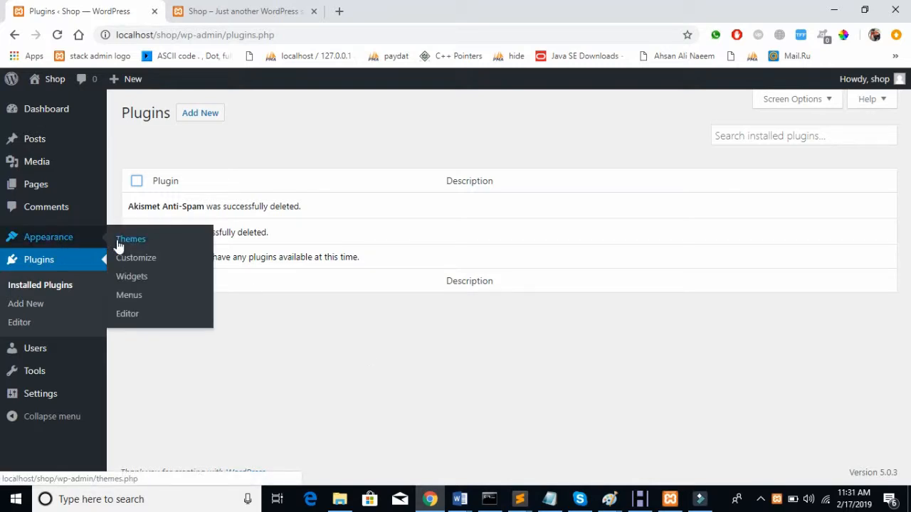
click(118, 243)
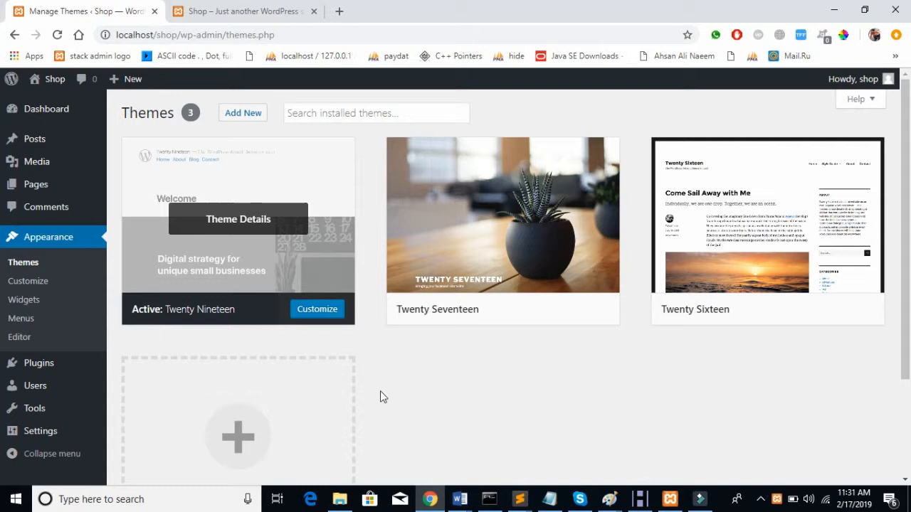
click(339, 501)
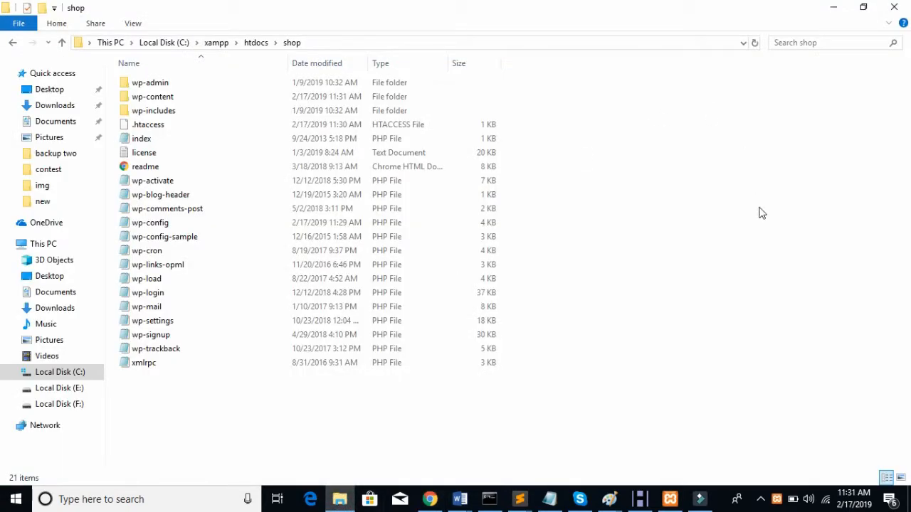
Step: Copy porto.zip from E:\Porto v4.0\Theme files
key(alt+Up)
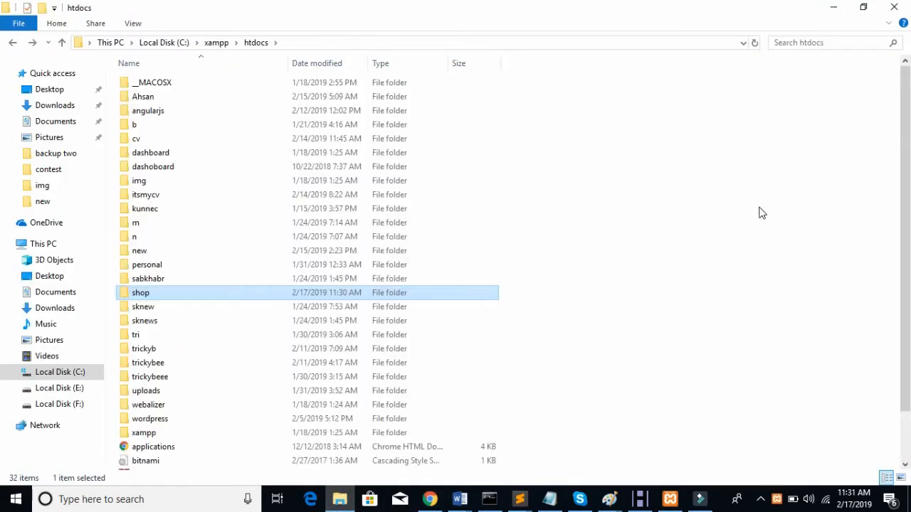
key(alt+Up)
key(alt+Up)
key(alt+Up)
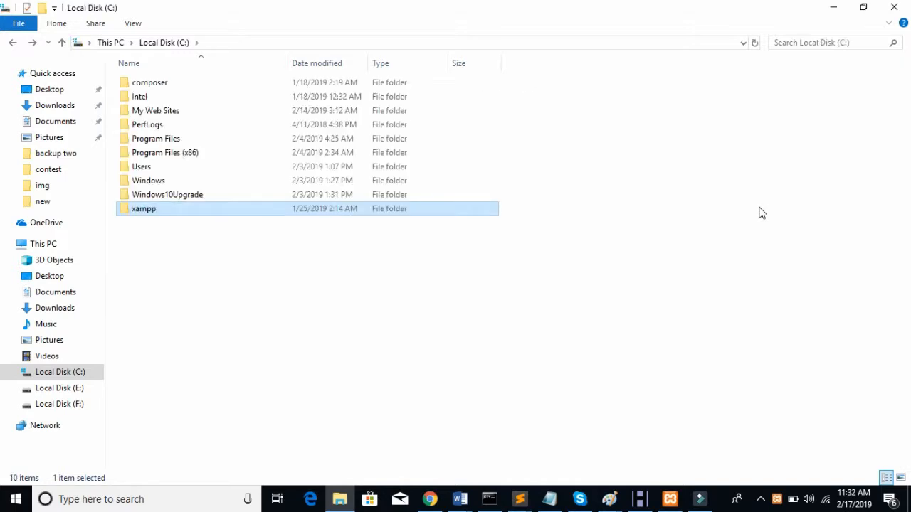
key(Right)
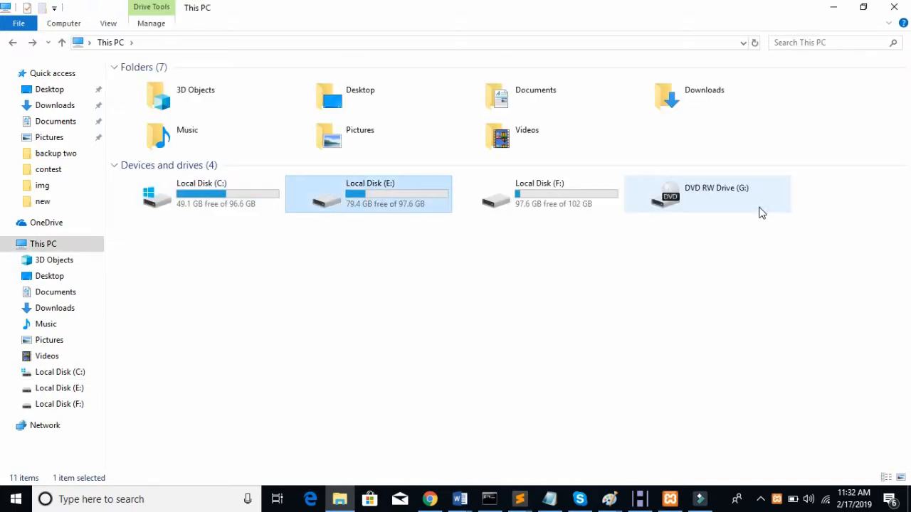
key(Return)
key(Down)
key(Down)
key(Down)
key(Down)
key(Down)
key(Down)
key(Down)
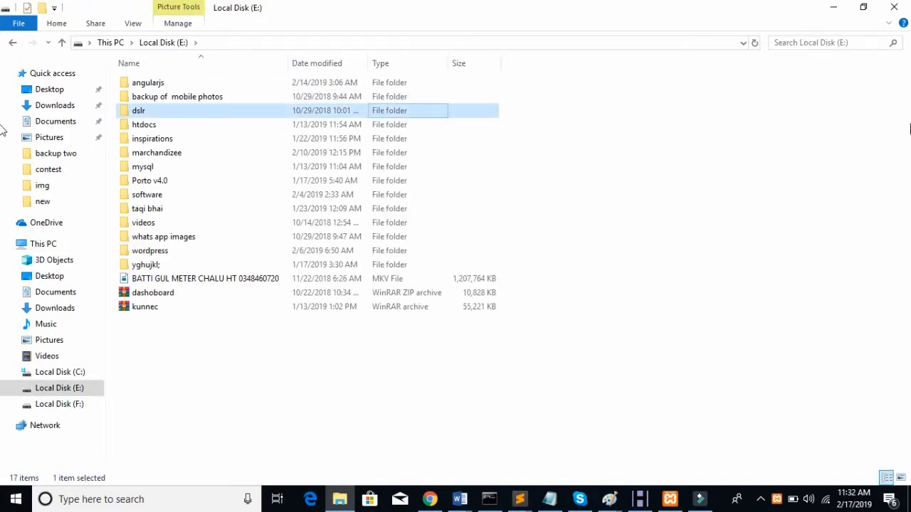
key(Return)
key(Down)
key(Down)
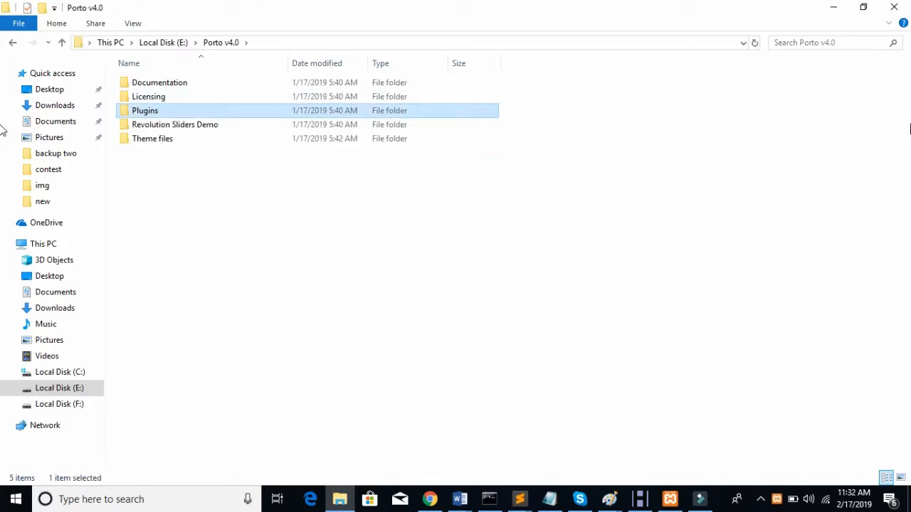
key(Up)
key(Up)
key(Down)
key(Up)
key(Down)
key(Down)
key(Down)
key(Down)
key(Return)
key(Down)
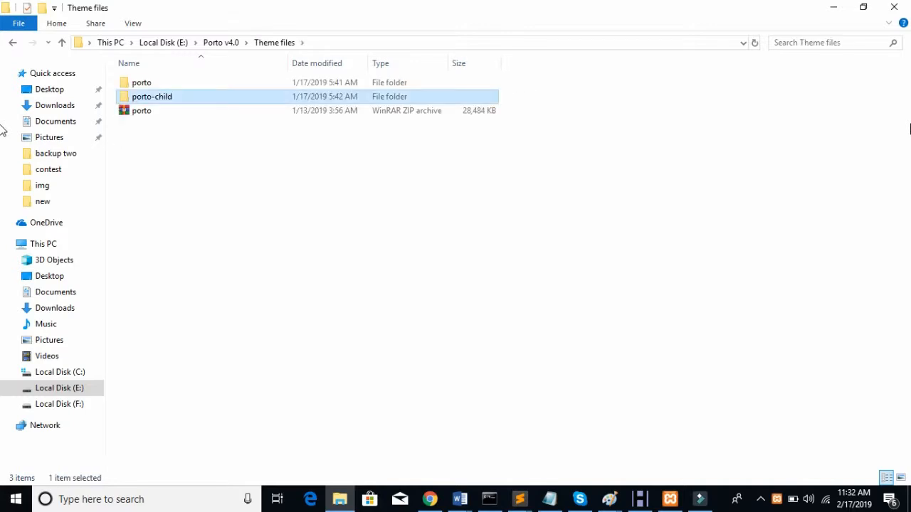
key(Up)
key(Return)
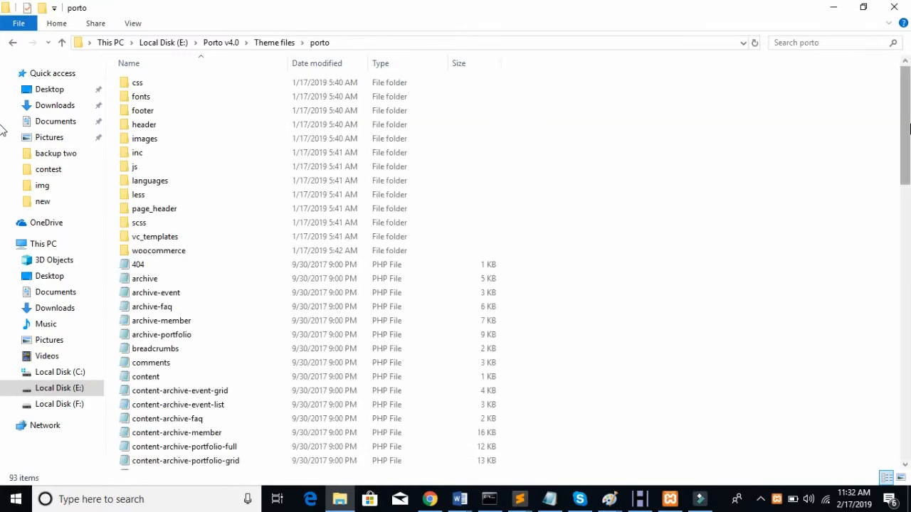
key(Down)
key(BackSpace)
key(Down)
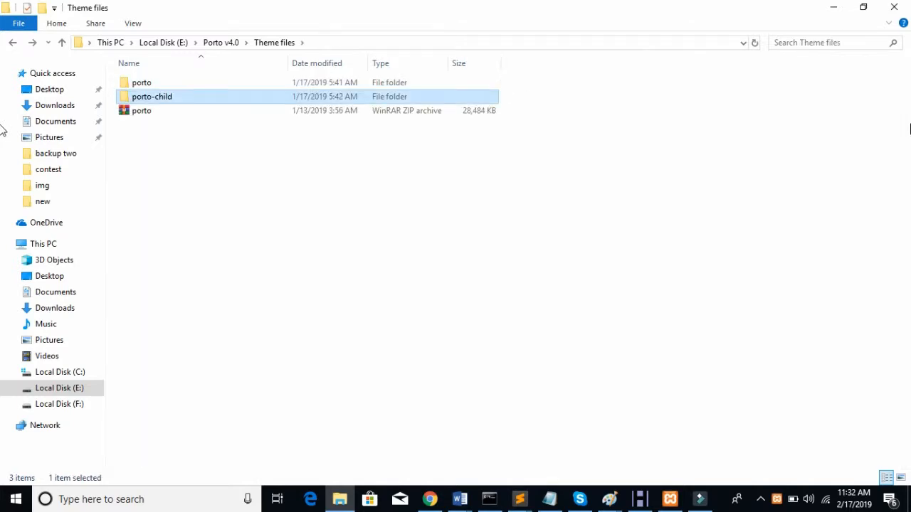
key(Down)
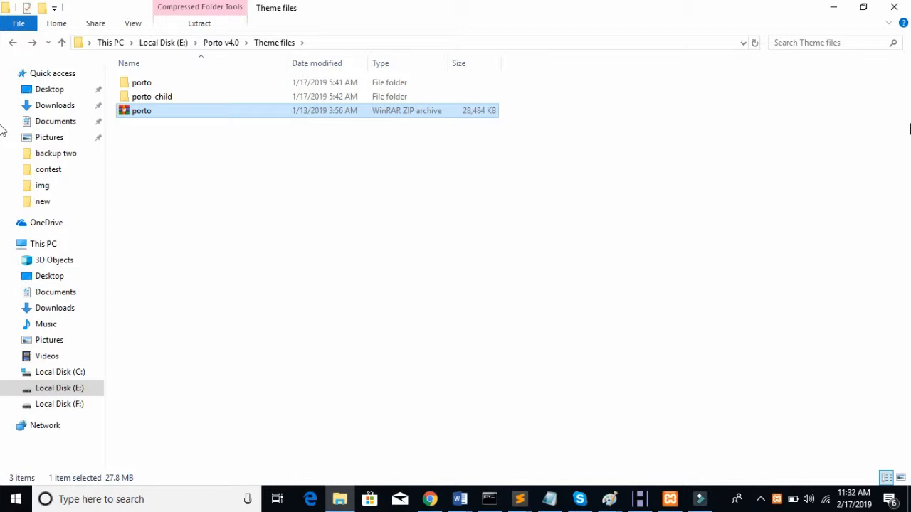
Step: Paste porto.zip into C:\xampp\htdocs\shop\wp-content\themes
click(54, 373)
double_click(185, 208)
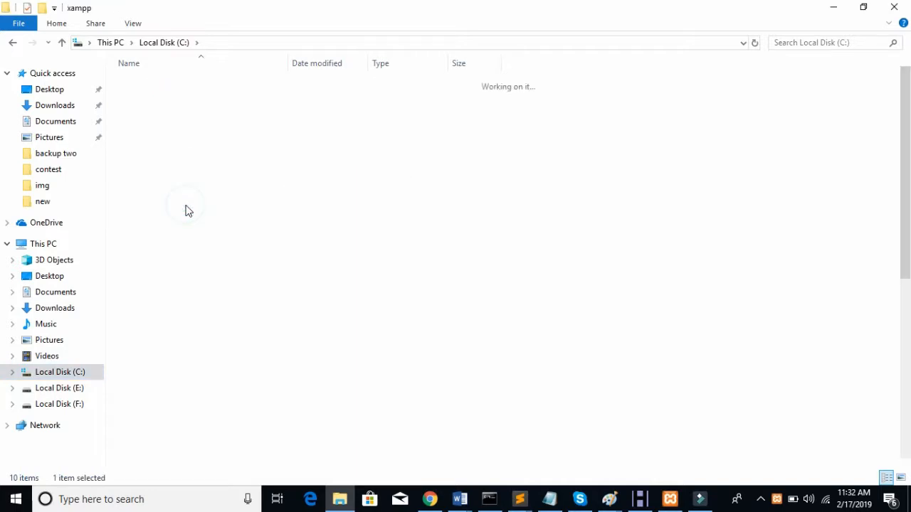
key(Down)
key(Down)
key(Down)
key(Return)
key(Down)
key(Down)
key(Down)
key(Down)
key(Down)
key(Down)
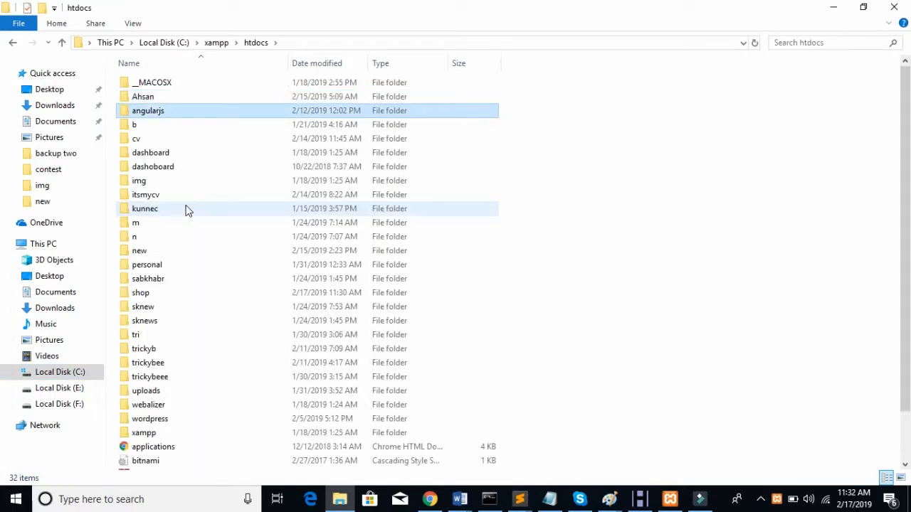
key(Down)
key(Down)
key(Down)
key(Down)
key(Down)
key(Down)
key(Down)
key(Down)
key(Down)
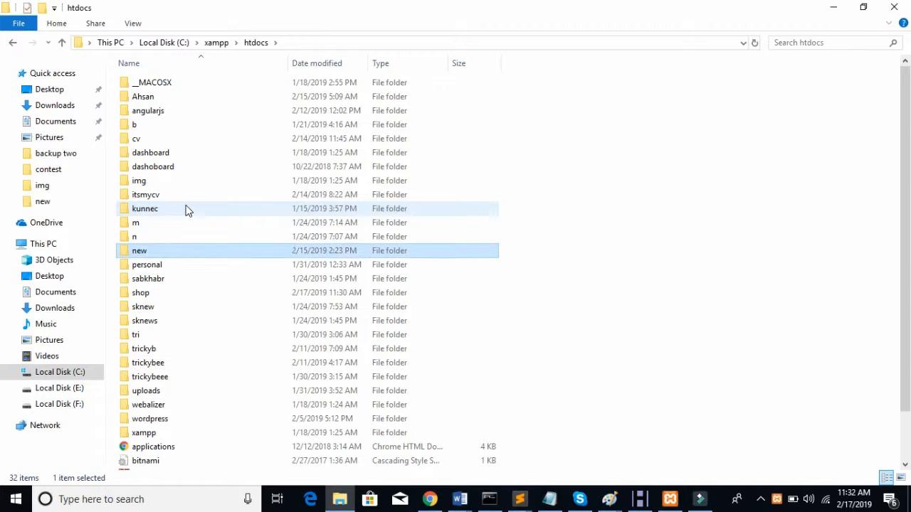
key(Down)
key(Return)
key(Down)
key(Down)
key(Down)
key(Up)
key(Return)
key(Down)
key(Down)
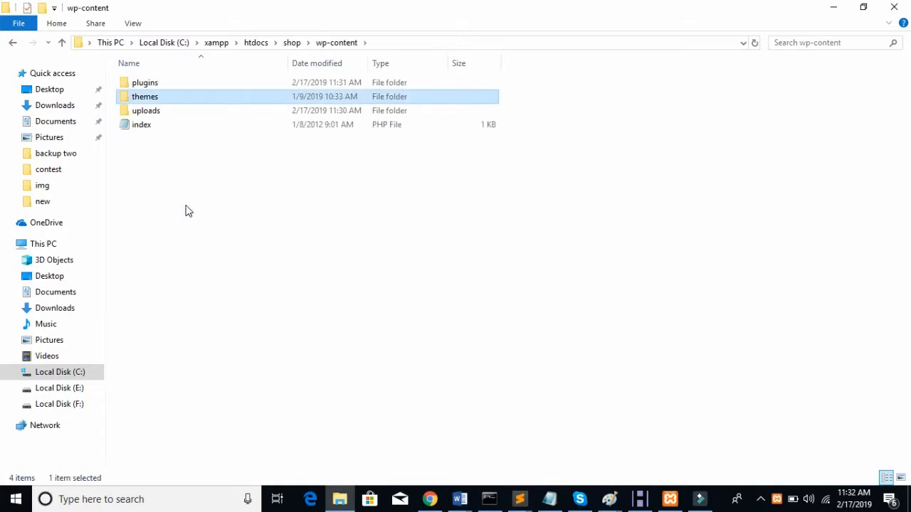
key(Return)
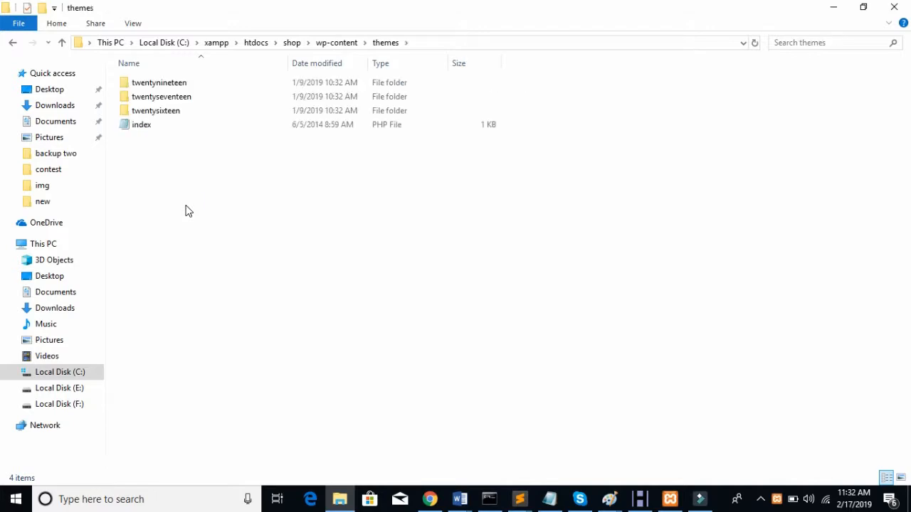
key(ctrl+v)
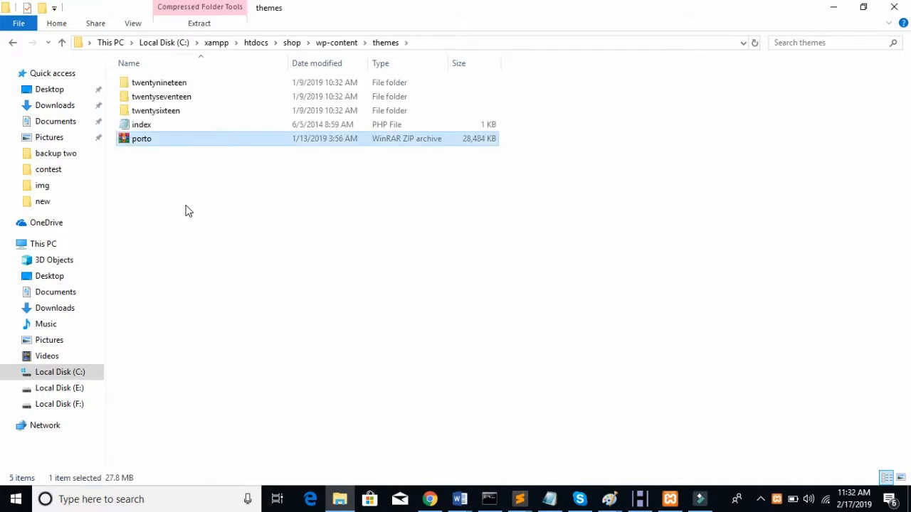
Step: Delete the twentynineteen, twentyseventeen and twentysixteen theme folders
right_click(291, 143)
click(240, 156)
key(Up)
key(Up)
key(Up)
key(Up)
key(shift+Down)
key(shift+Down)
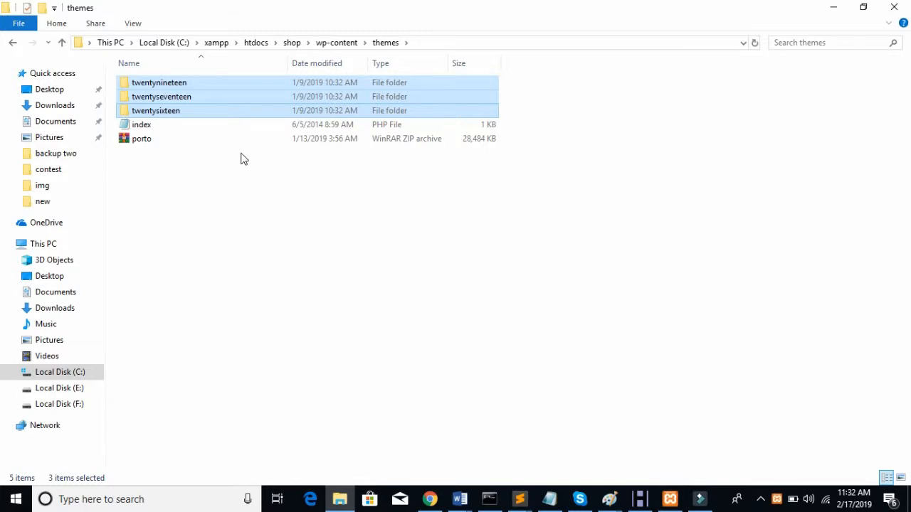
key(Delete)
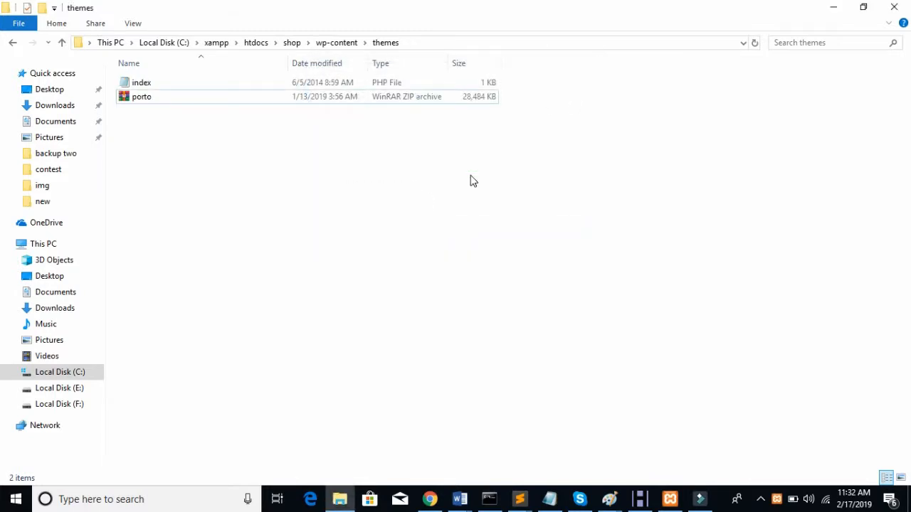
Step: Extract porto.zip here so it unpacks into a porto folder in themes
click(383, 94)
right_click(383, 94)
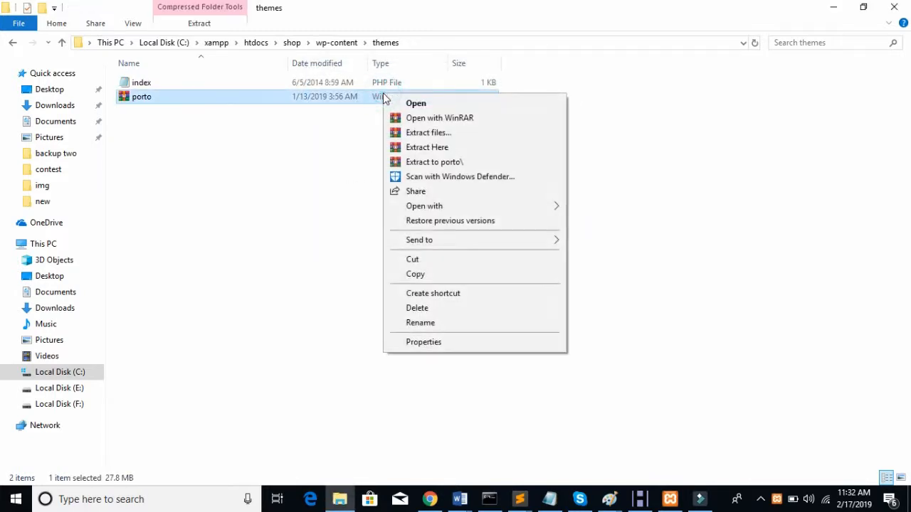
key(Down)
key(Down)
key(Down)
key(Return)
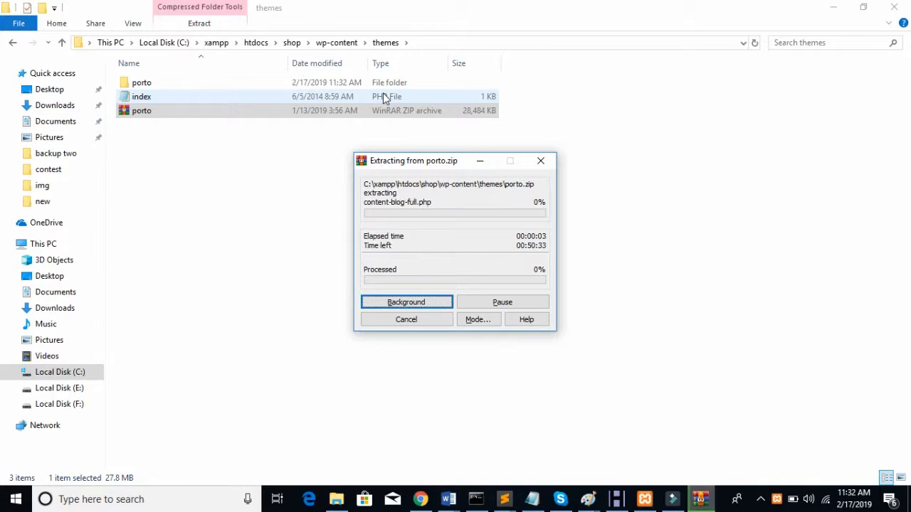
click(420, 498)
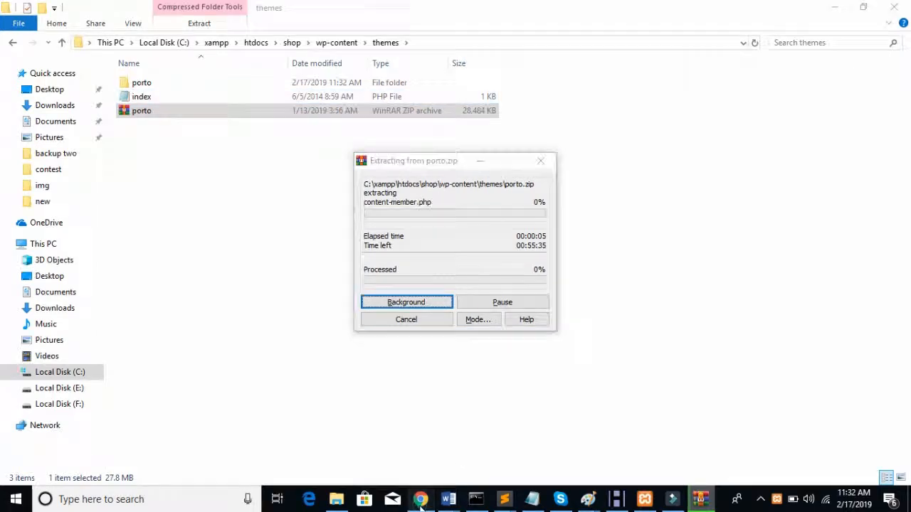
scroll(348, 238, down, 2)
scroll(348, 237, up, 2)
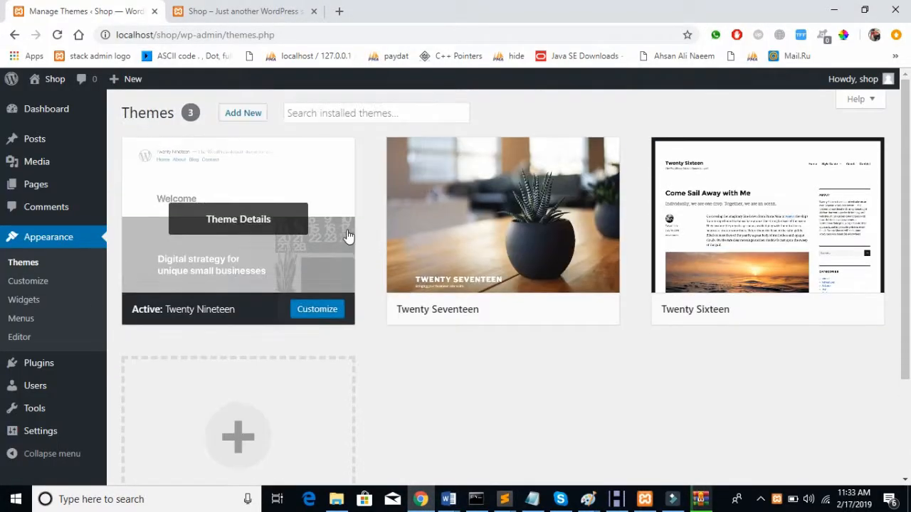
Step: Show the Shop Dashboard and check that porto.zip is still extracting in WinRAR
click(40, 111)
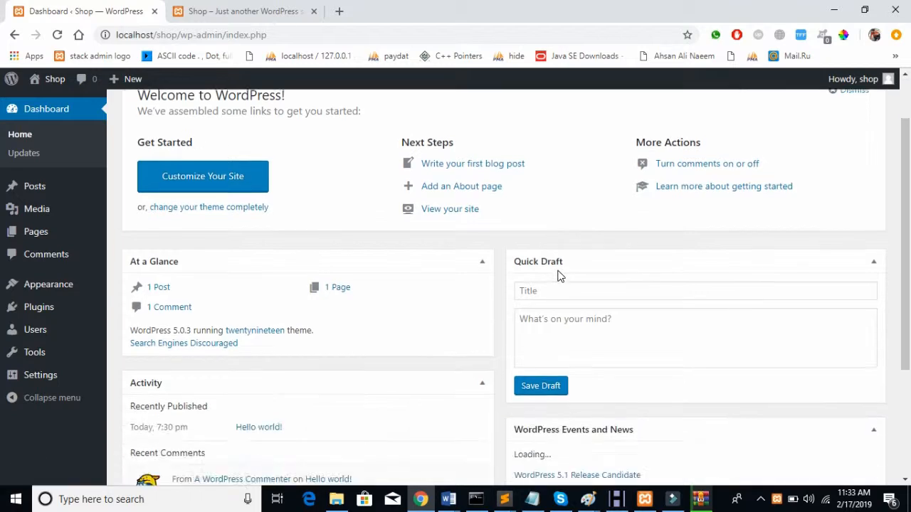
scroll(559, 276, down, 3)
scroll(559, 277, up, 3)
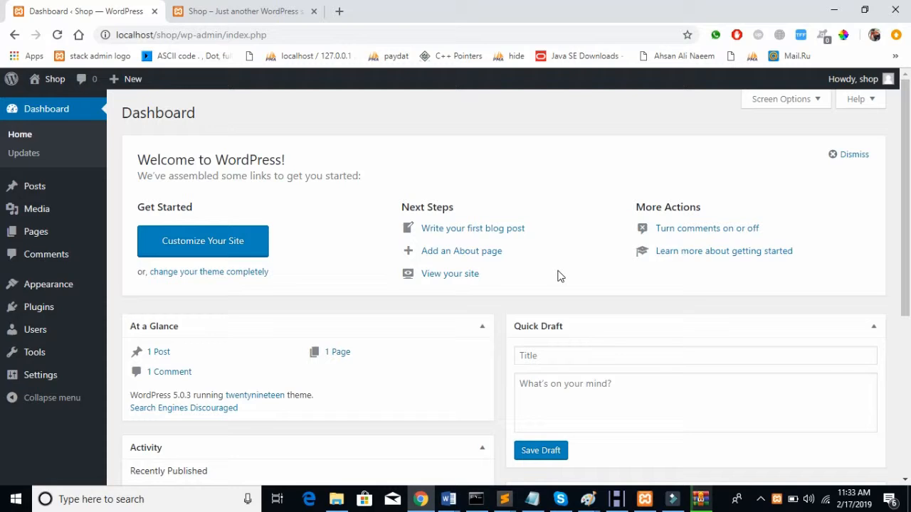
click(701, 499)
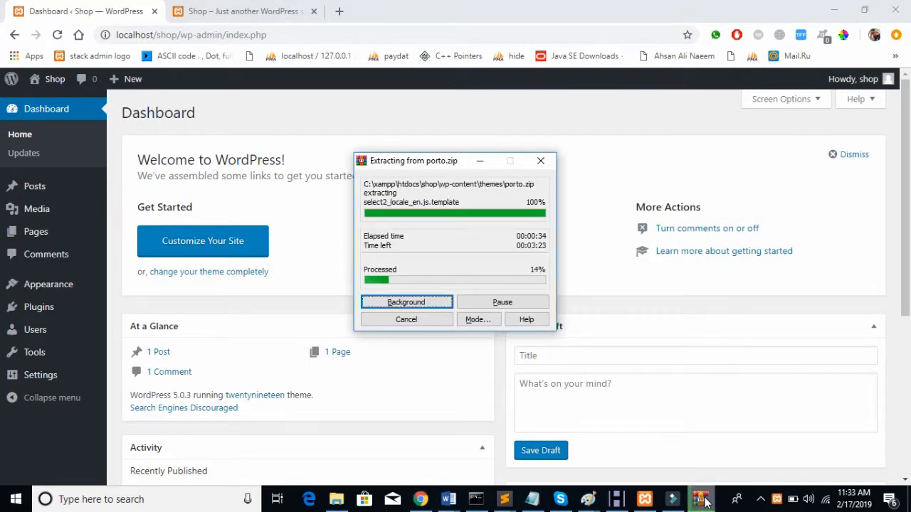
click(703, 500)
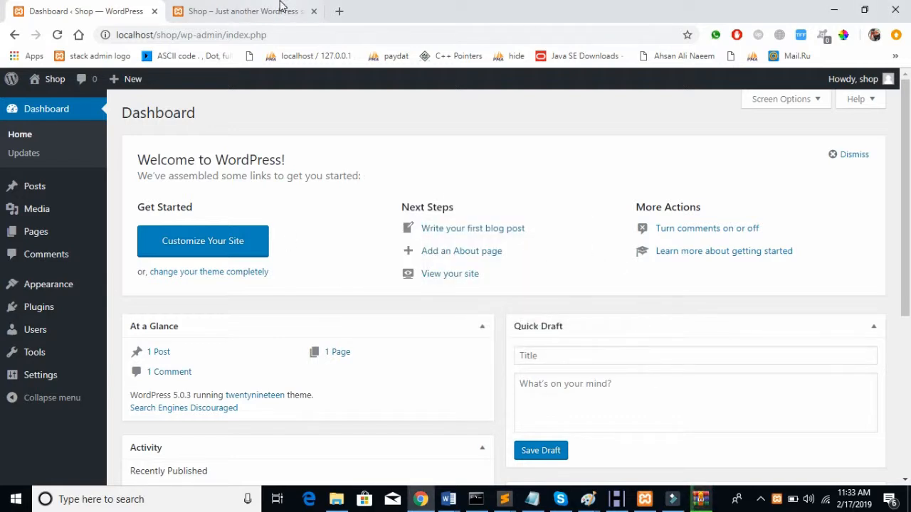
click(281, 7)
Step: In a new tab, search Google for 'porto theme' and open the ThemeForest Porto result
click(339, 12)
text(go)
key(Return)
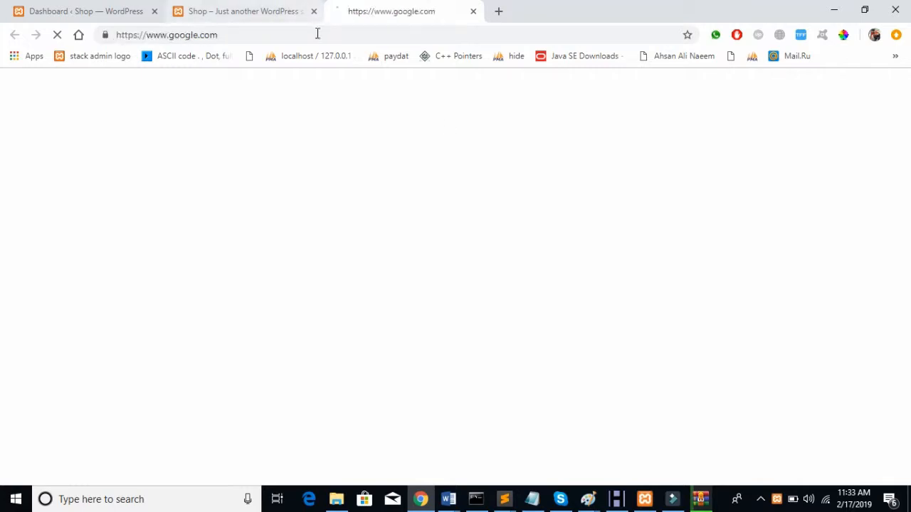
click(316, 32)
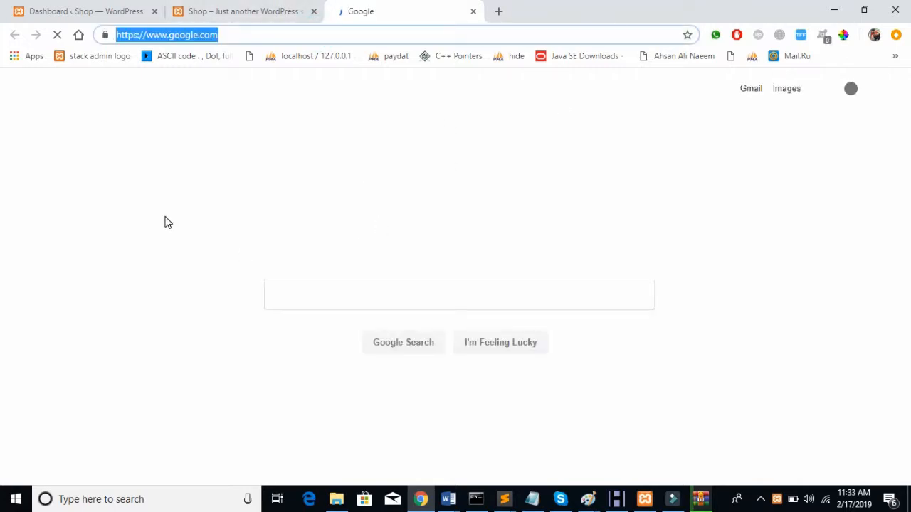
click(353, 292)
text(p)
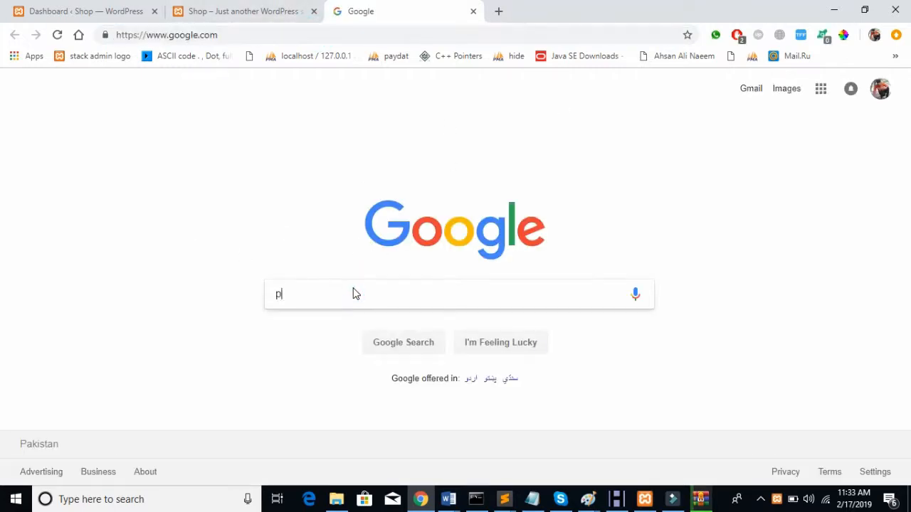
text(orto theme)
key(Return)
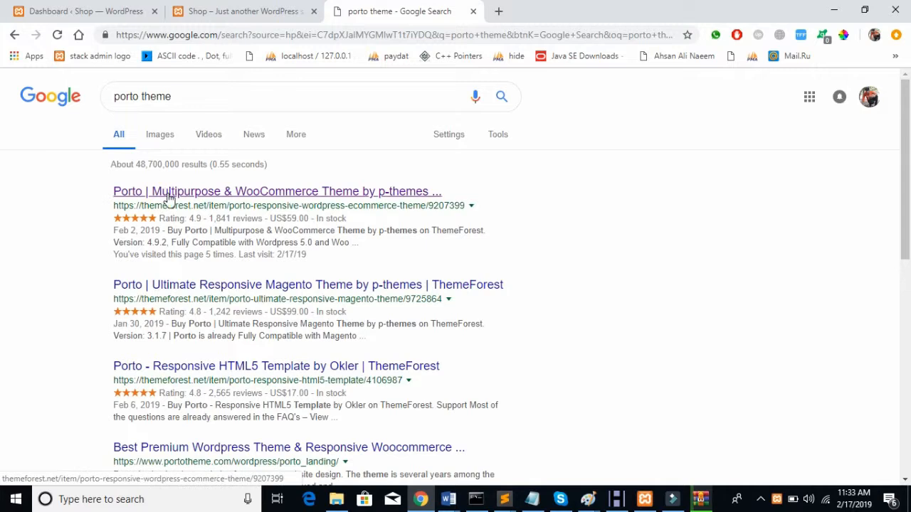
click(169, 195)
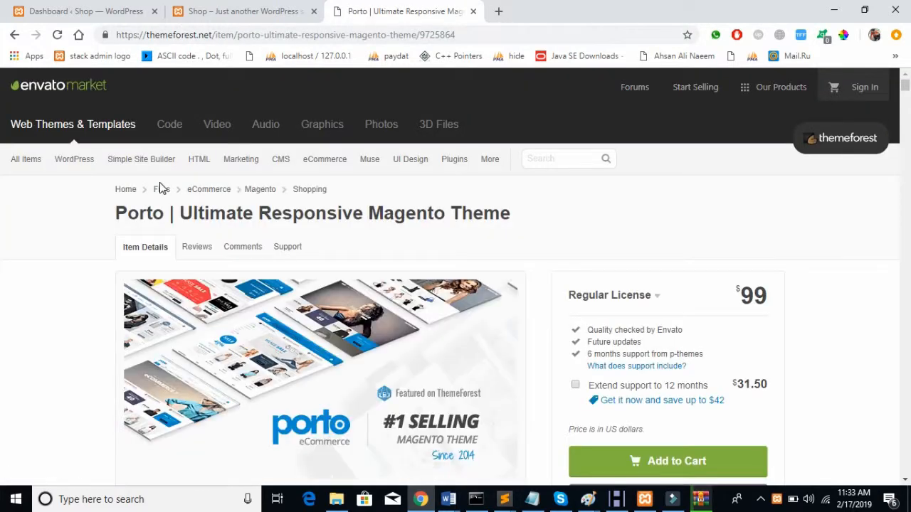
Step: Open the Porto live preview, browse the demo grid and open Demo 6 in a new tab
scroll(496, 213, down, 5)
scroll(496, 214, up, 4)
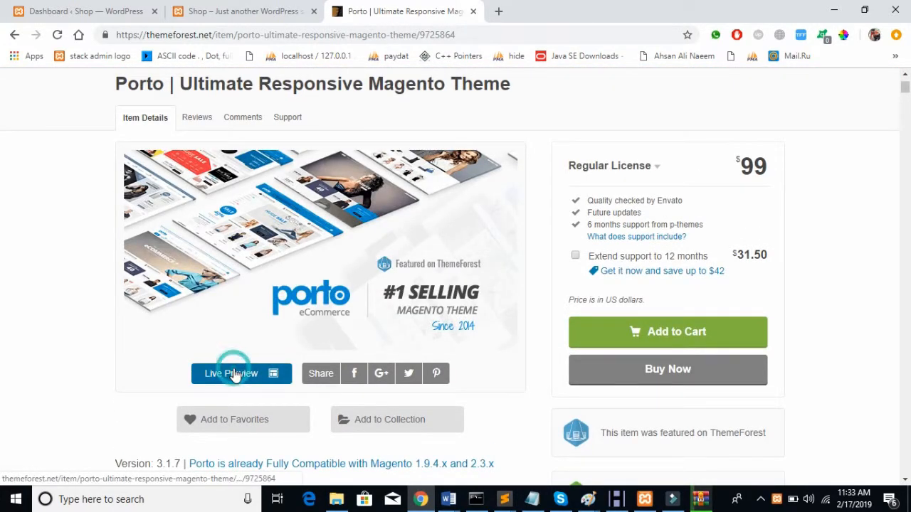
click(237, 375)
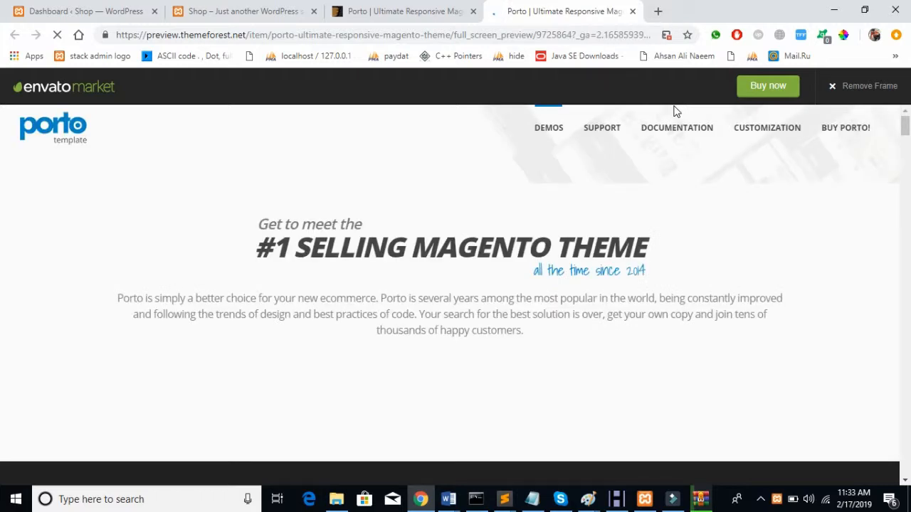
scroll(630, 209, down, 5)
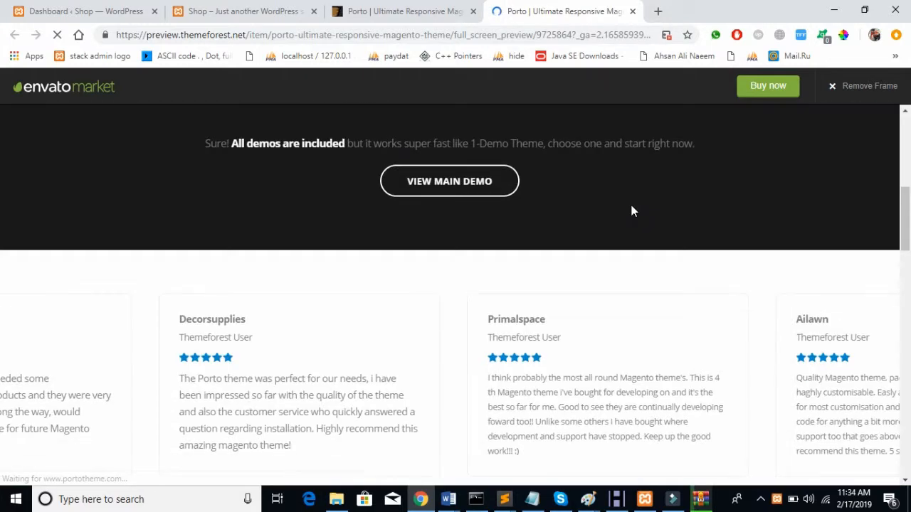
scroll(634, 212, down, 3)
scroll(634, 212, up, 4)
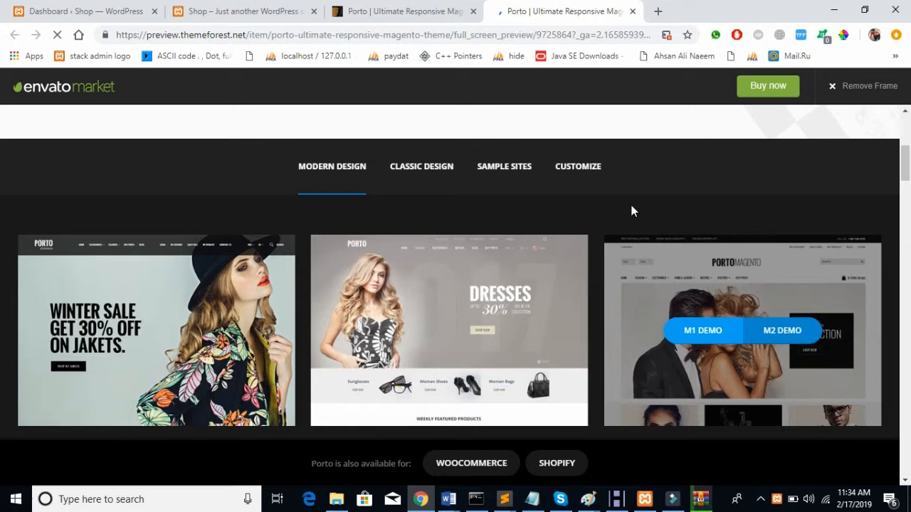
scroll(632, 211, down, 2)
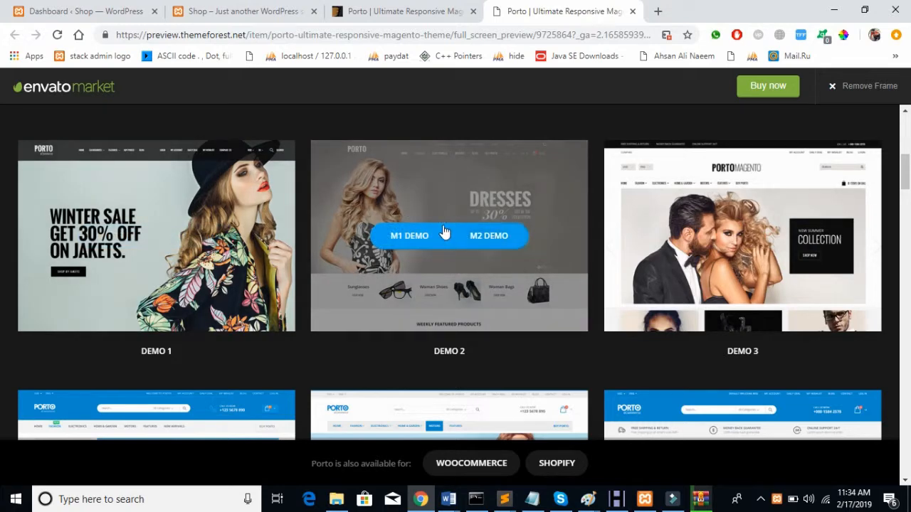
scroll(400, 288, down, 5)
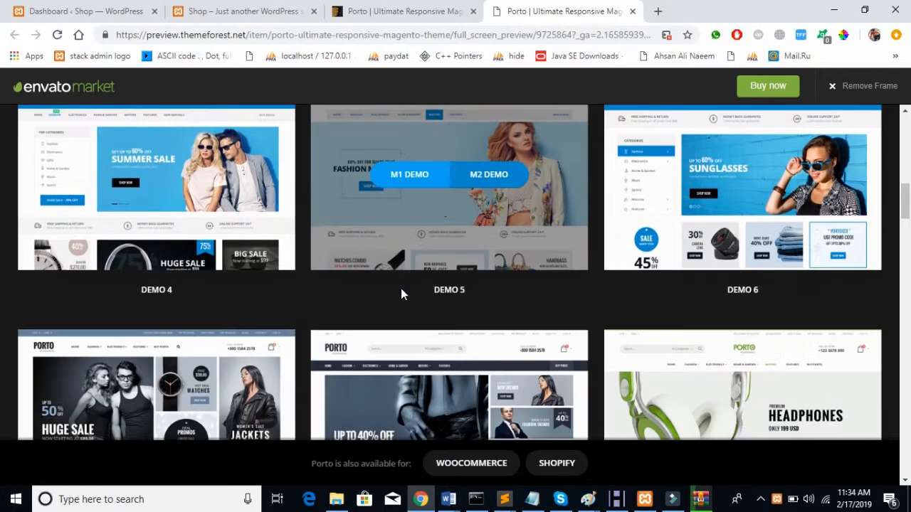
scroll(400, 289, up, 2)
mouse_move(689, 289)
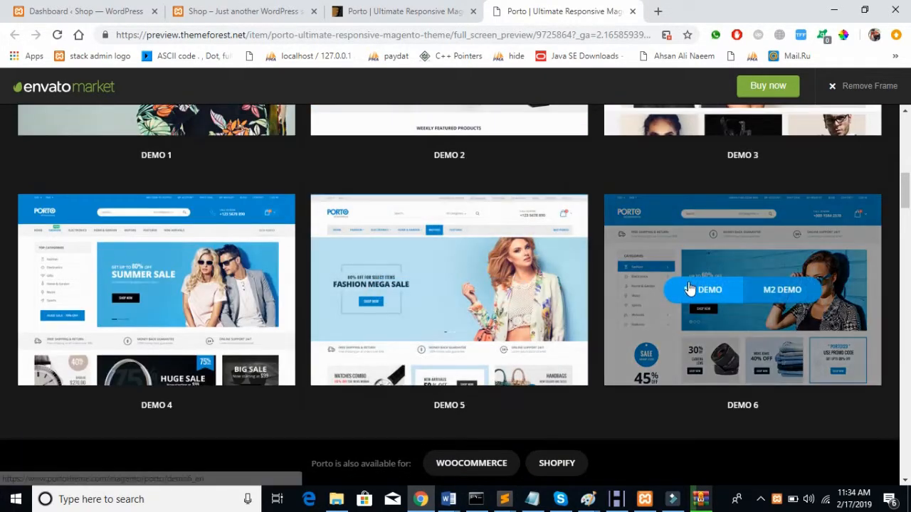
click(693, 293)
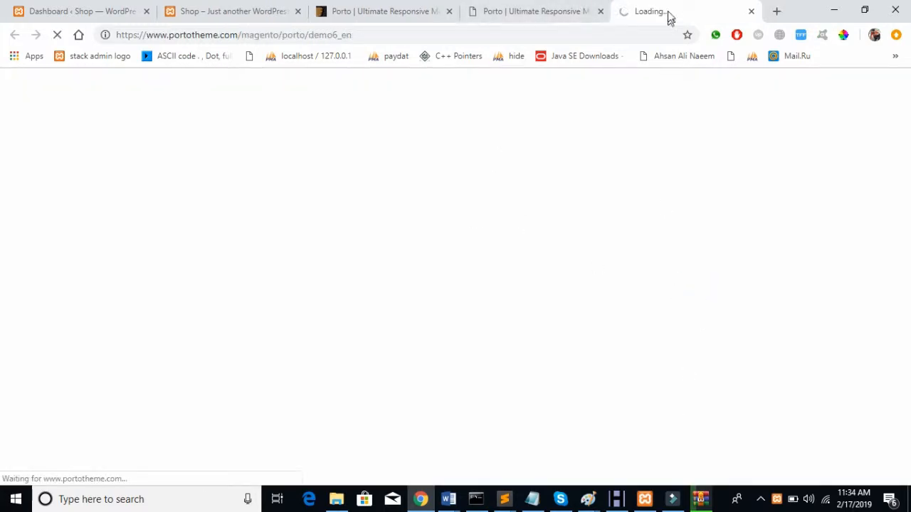
Step: Back on the preview page, scroll through the remaining demos down to the customer reviews
click(525, 11)
mouse_move(534, 260)
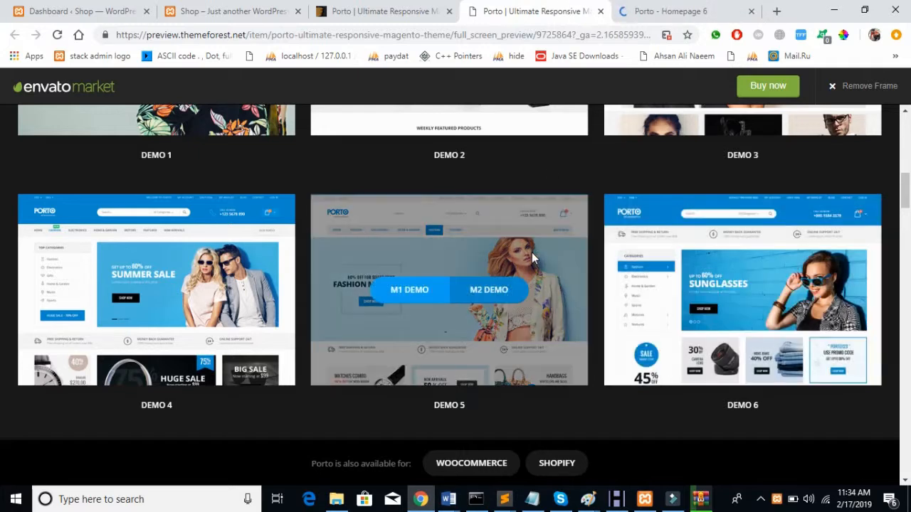
scroll(532, 252, down, 5)
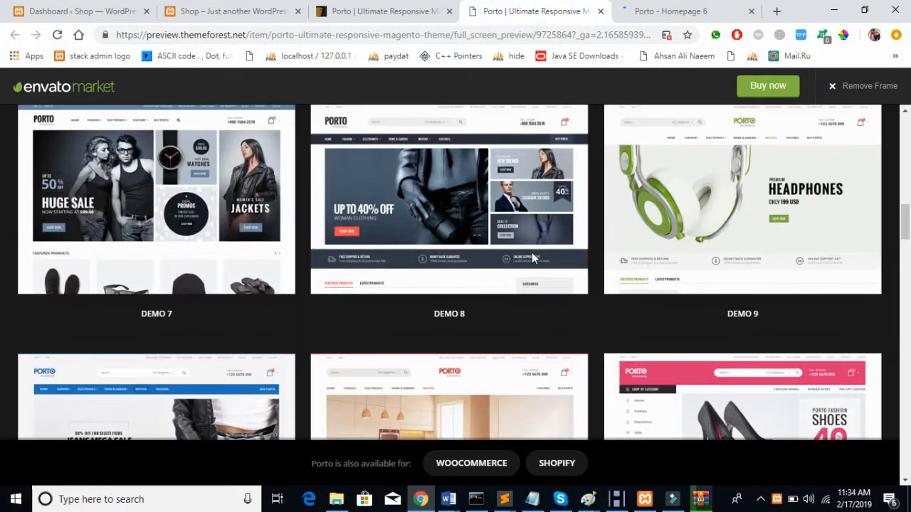
scroll(531, 252, up, 4)
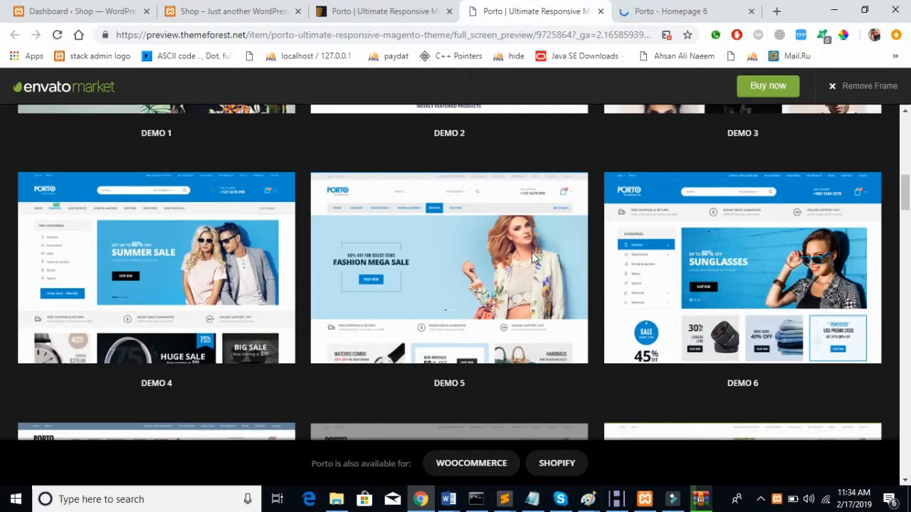
scroll(532, 252, down, 20)
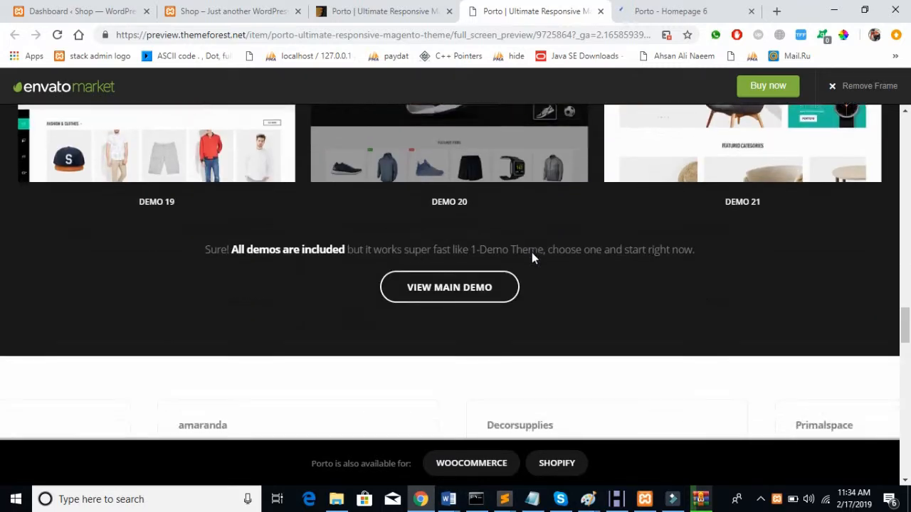
scroll(532, 252, down, 5)
scroll(533, 259, up, 1)
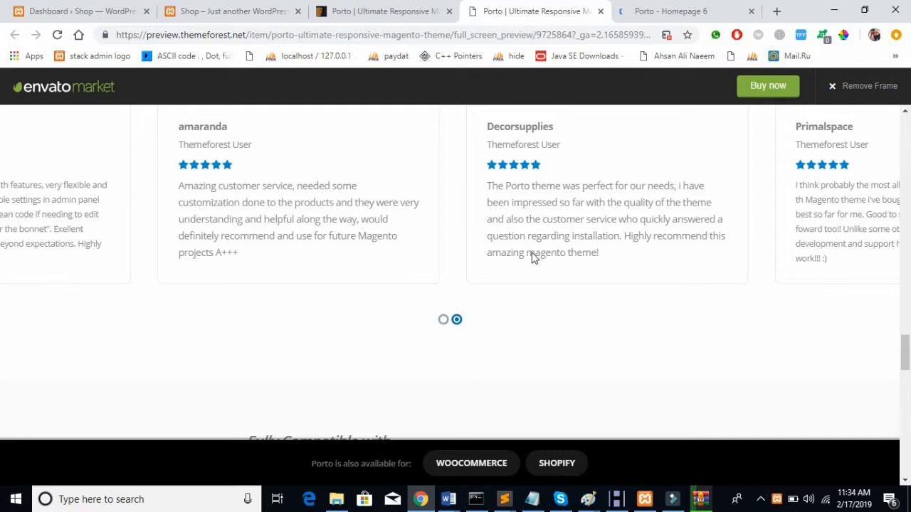
Step: Open Porto Homepage 6, close the newsletter popup and swipe through the hero slides
click(701, 10)
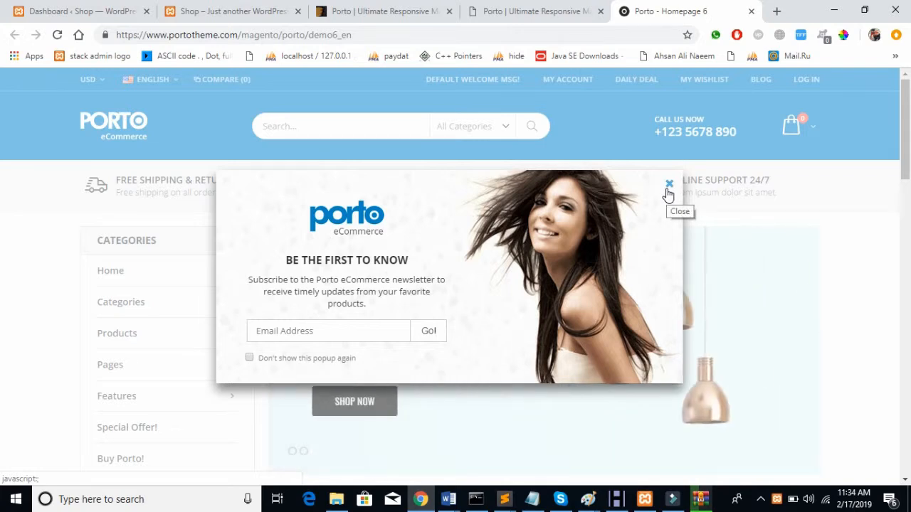
click(669, 186)
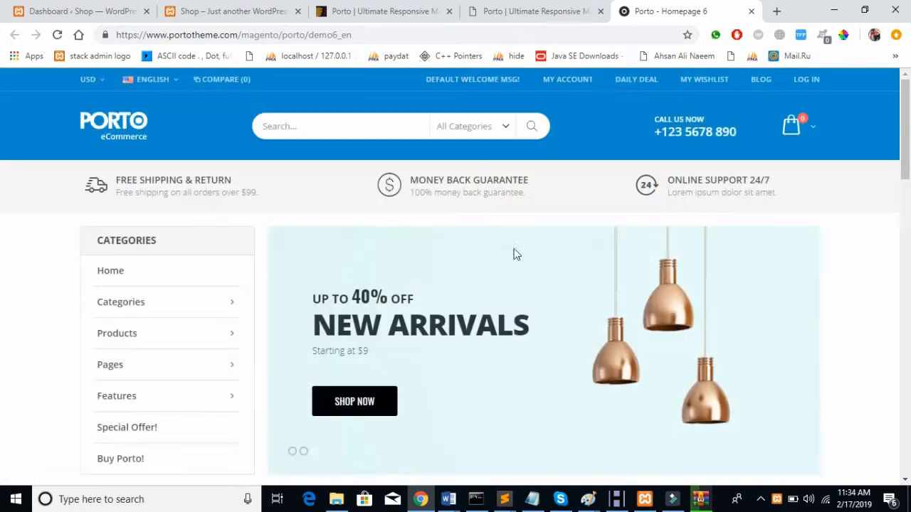
scroll(395, 285, down, 2)
scroll(396, 287, down, 1)
scroll(397, 287, up, 2)
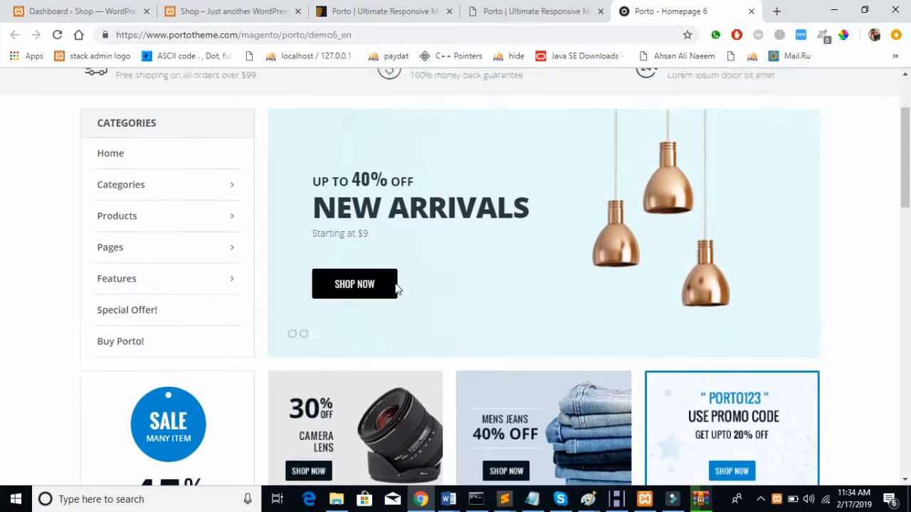
drag(571, 315, 783, 307)
drag(435, 316, 719, 306)
drag(404, 259, 677, 219)
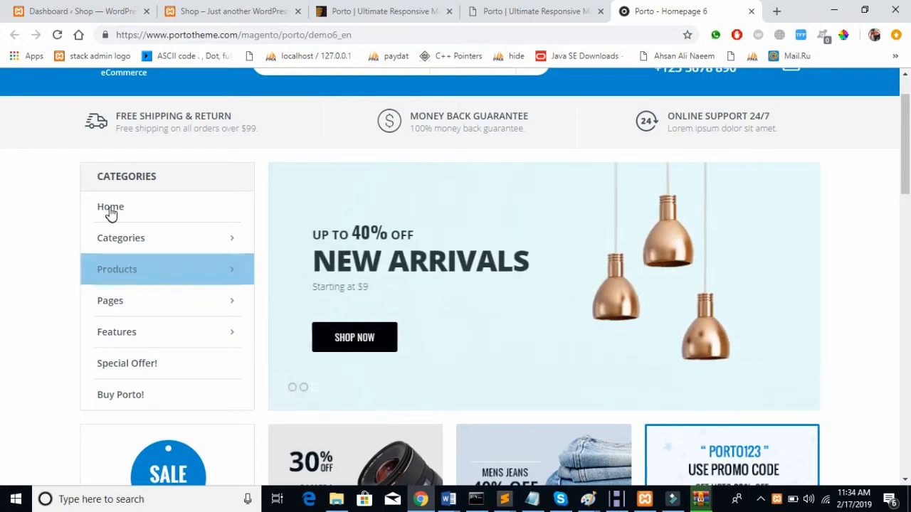
Step: Scroll down through Homepage 6's banners, products and footer
mouse_move(132, 268)
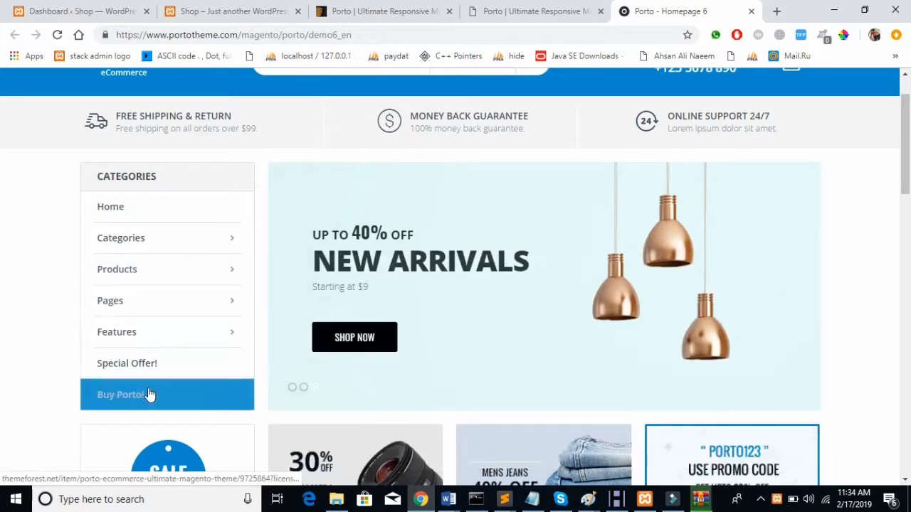
scroll(327, 181, down, 2)
scroll(328, 183, down, 2)
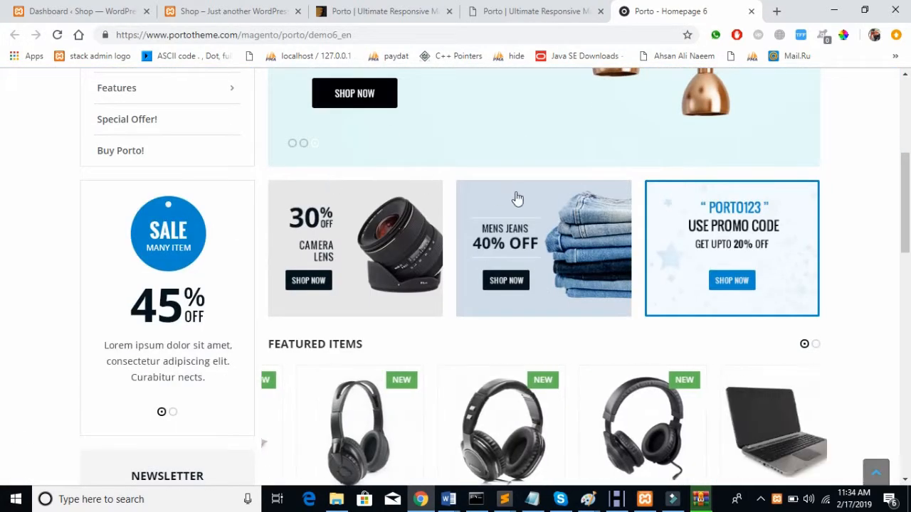
scroll(390, 245, down, 5)
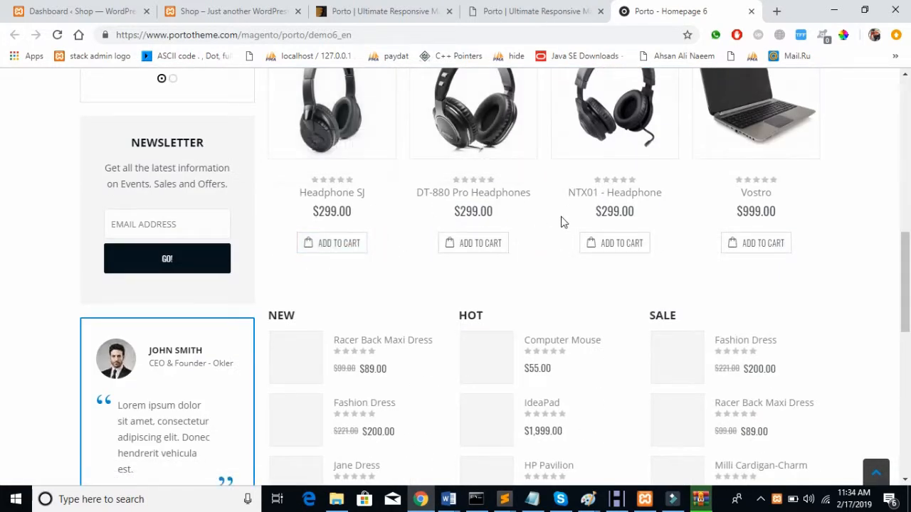
scroll(562, 221, down, 2)
scroll(562, 215, down, 7)
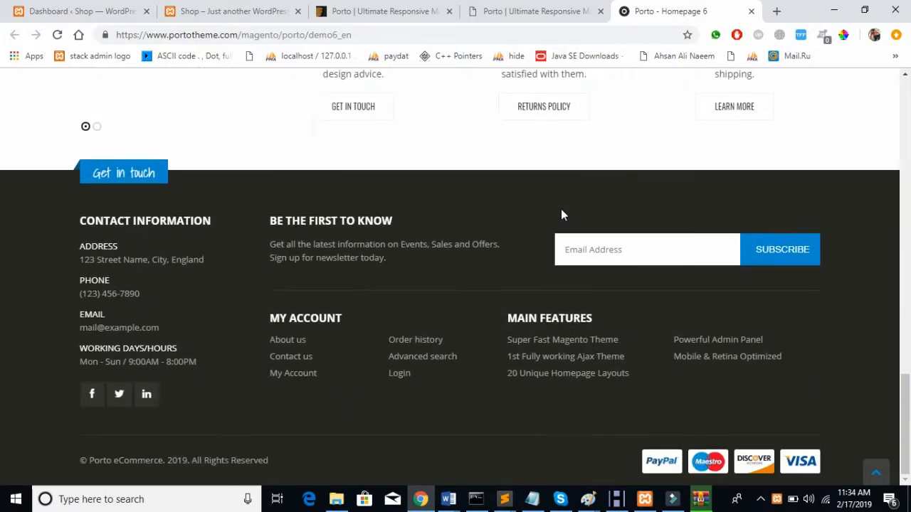
scroll(561, 210, up, 20)
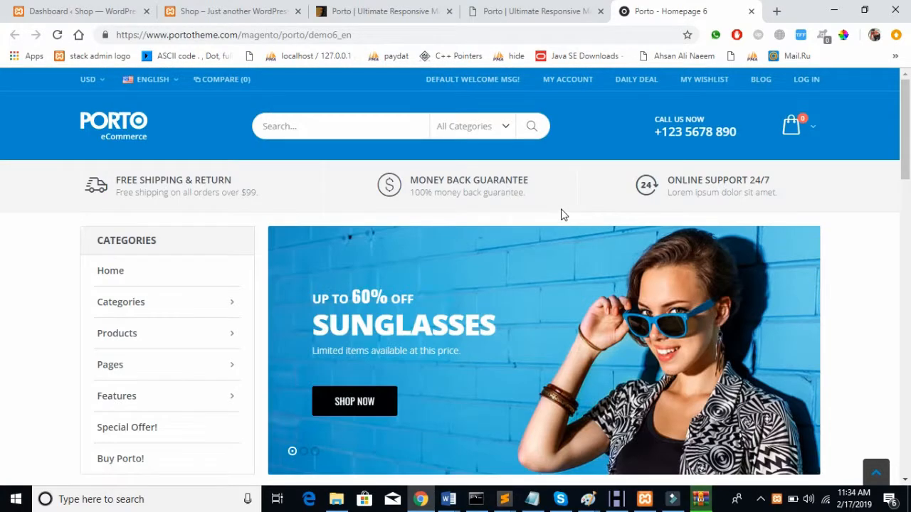
scroll(561, 212, down, 17)
scroll(562, 213, down, 6)
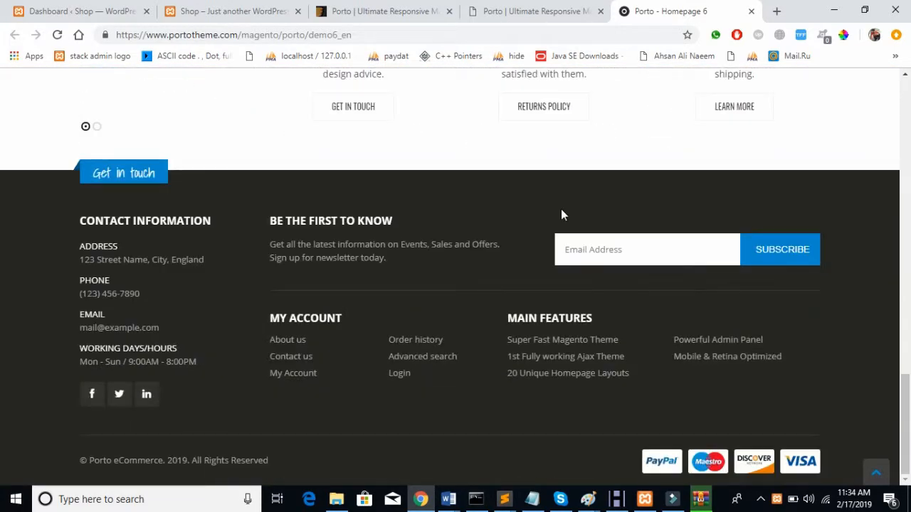
scroll(562, 213, up, 20)
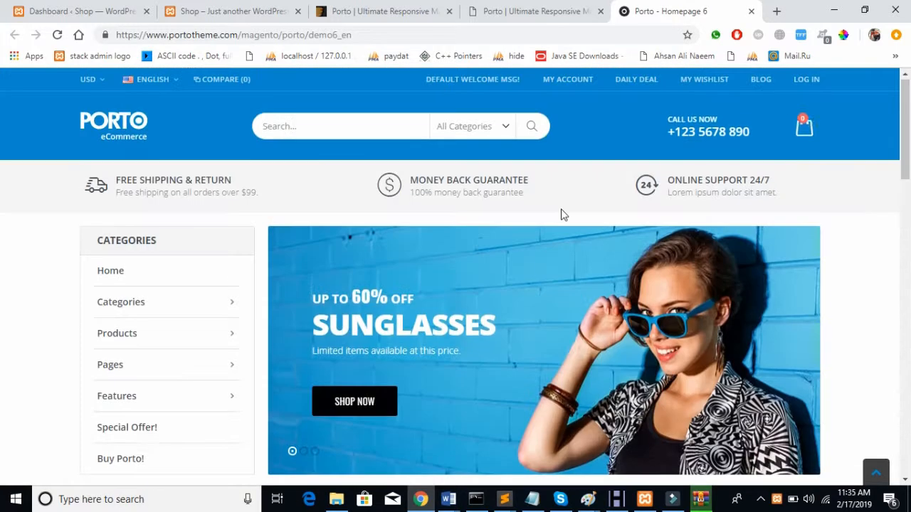
Step: Check the porto.zip extraction progress in WinRAR
mouse_move(701, 499)
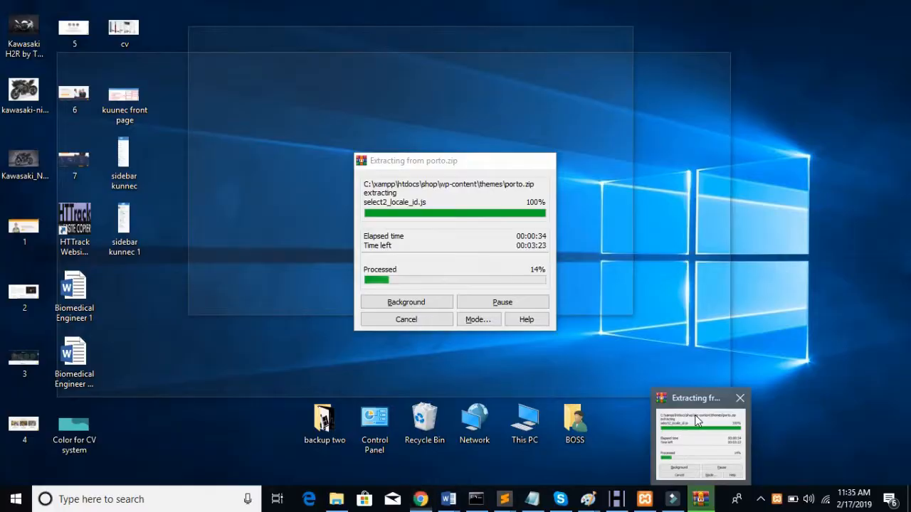
click(698, 420)
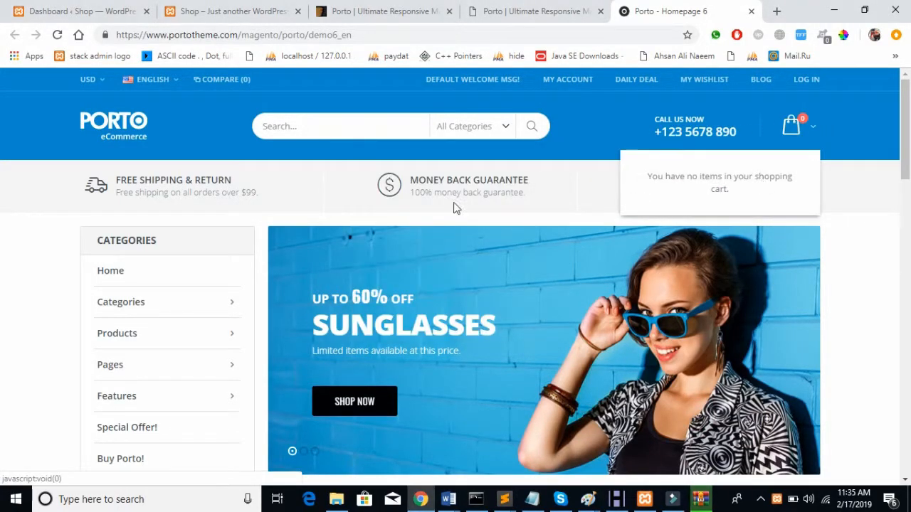
scroll(347, 192, down, 2)
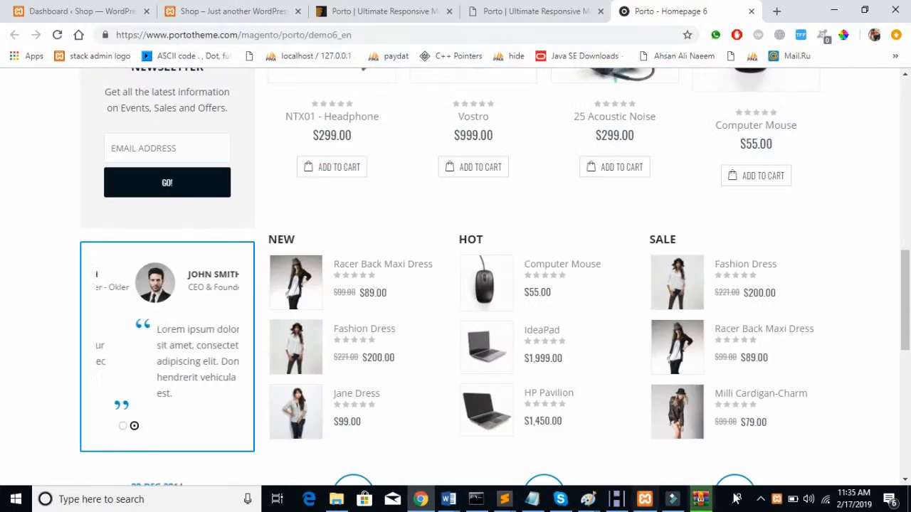
click(701, 499)
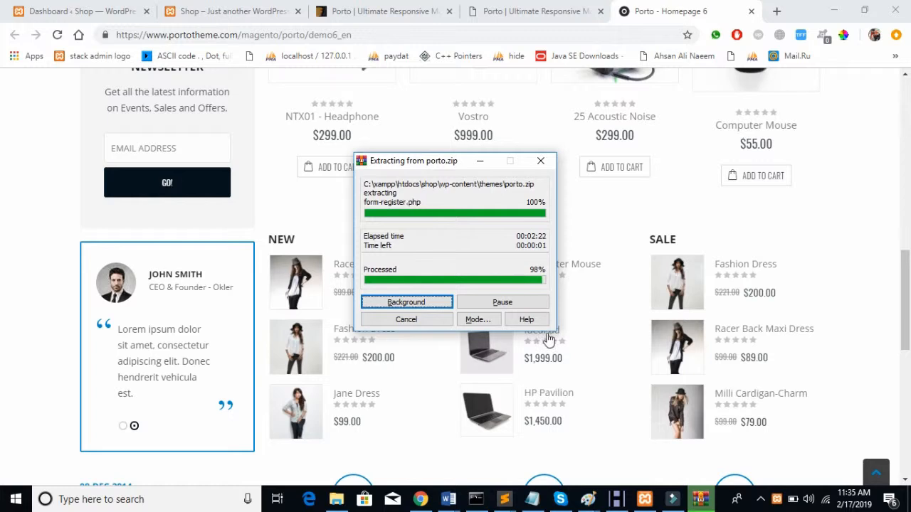
Step: Cycle through the demo's testimonials carousel, then return to the local Shop site
click(20, 299)
scroll(230, 307, down, 1)
scroll(230, 312, down, 7)
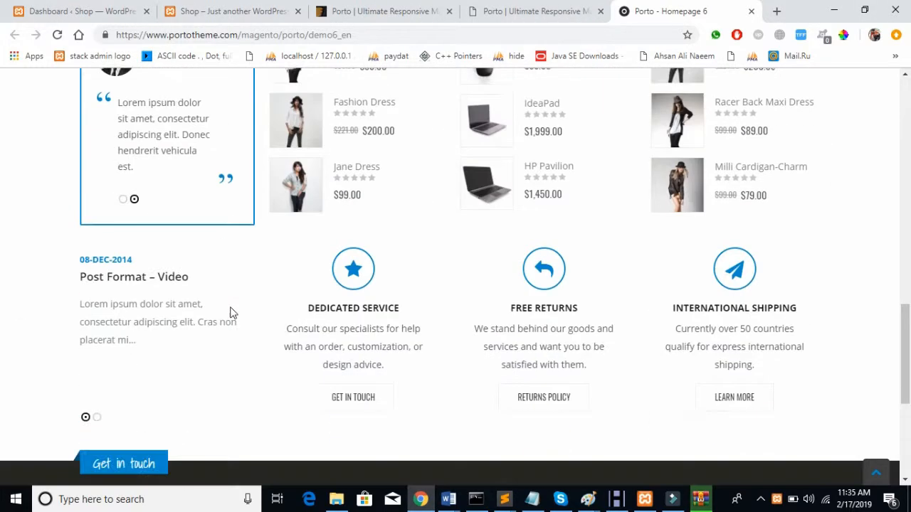
scroll(229, 311, up, 6)
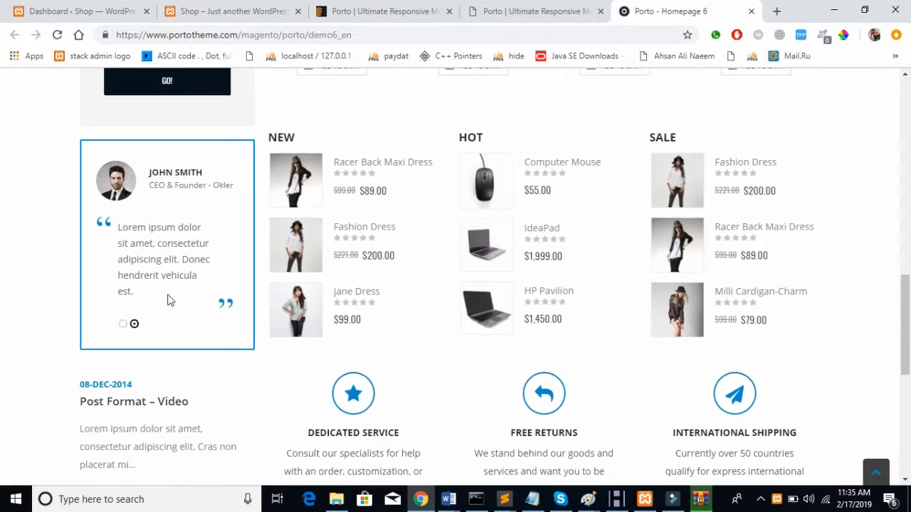
click(123, 325)
click(133, 325)
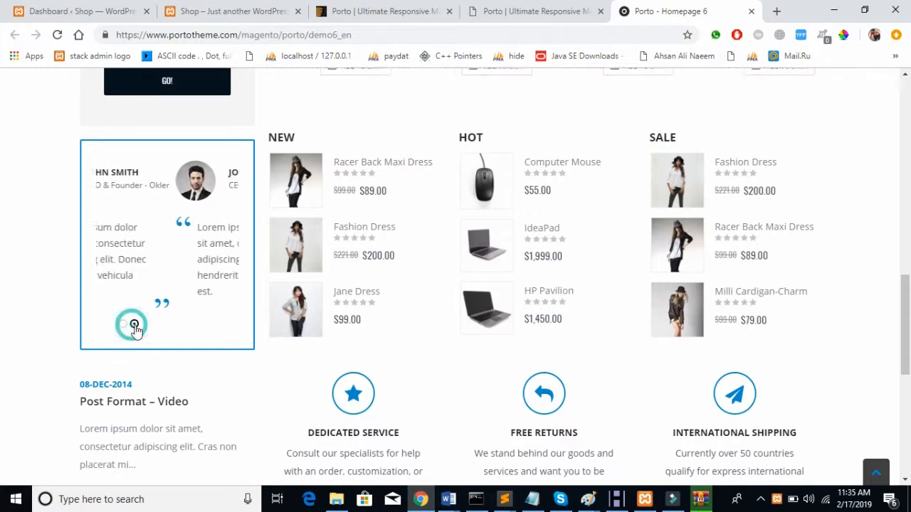
scroll(415, 244, up, 3)
scroll(416, 239, up, 10)
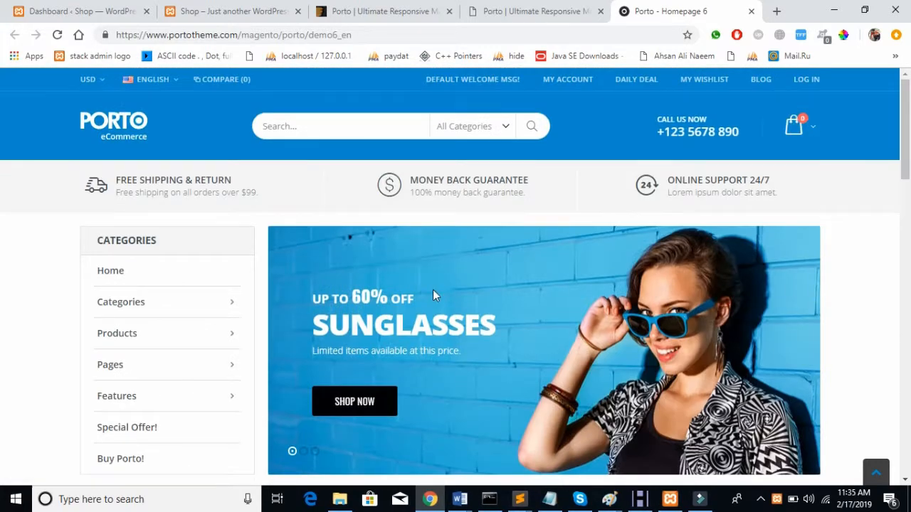
click(193, 8)
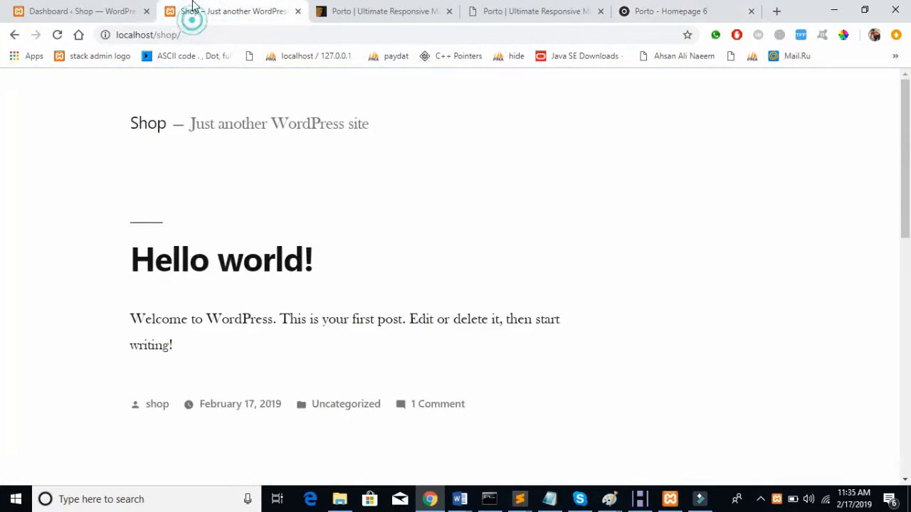
Step: Open Appearance > Themes in the Shop WordPress admin
click(131, 9)
mouse_move(52, 295)
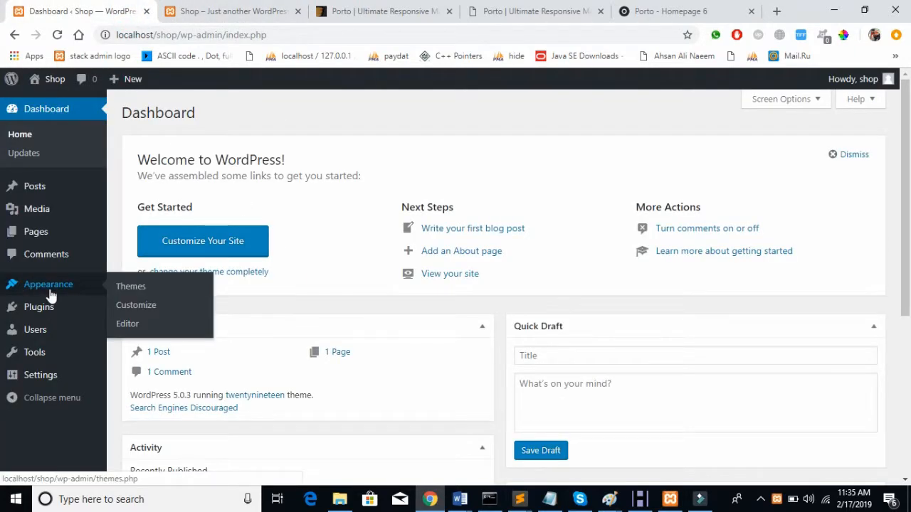
click(119, 286)
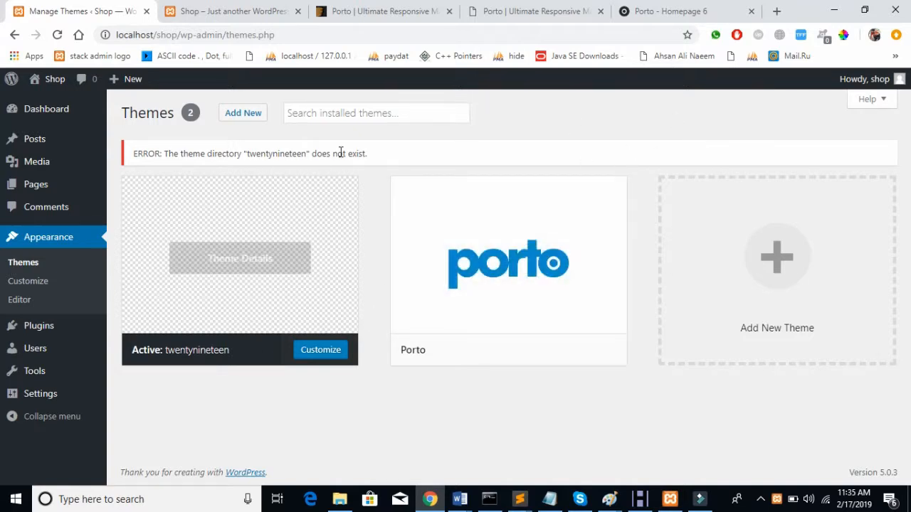
Step: See the front end's missing twentynineteen theme error, then activate the Porto theme
click(235, 10)
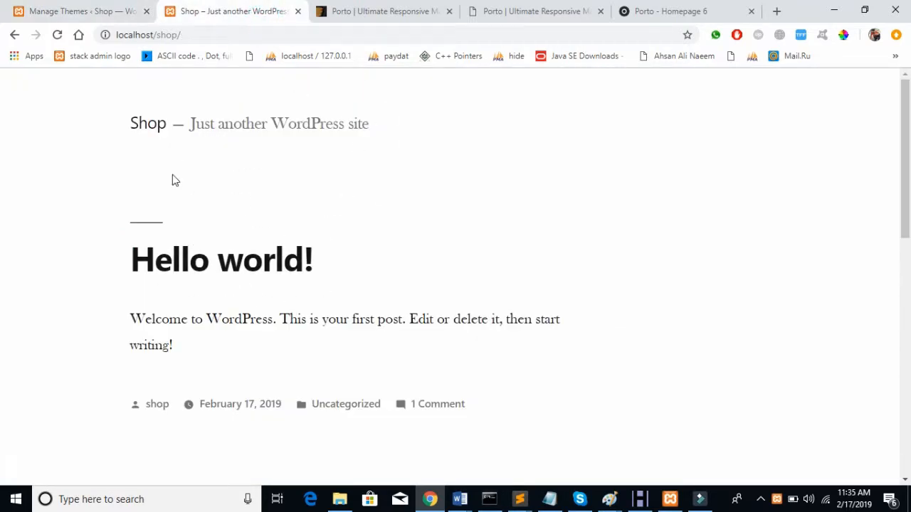
click(59, 35)
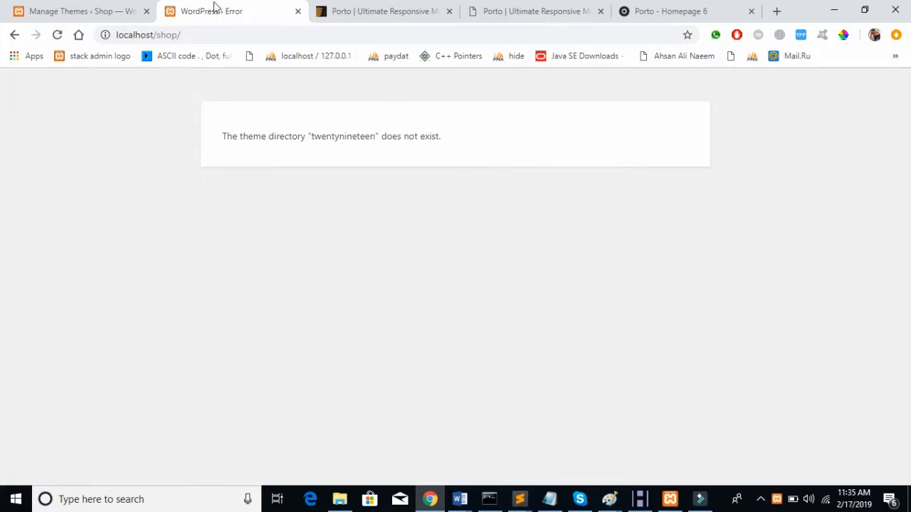
drag(311, 138, 379, 138)
click(377, 136)
click(135, 7)
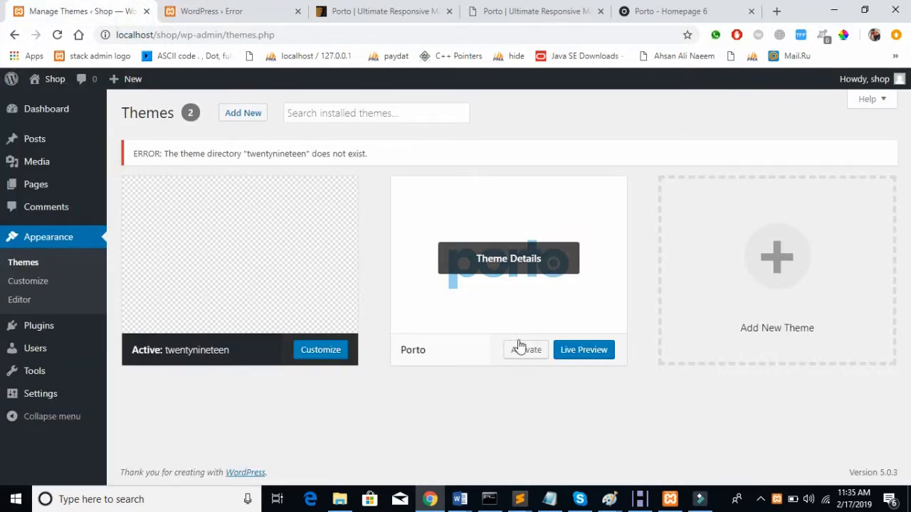
click(524, 351)
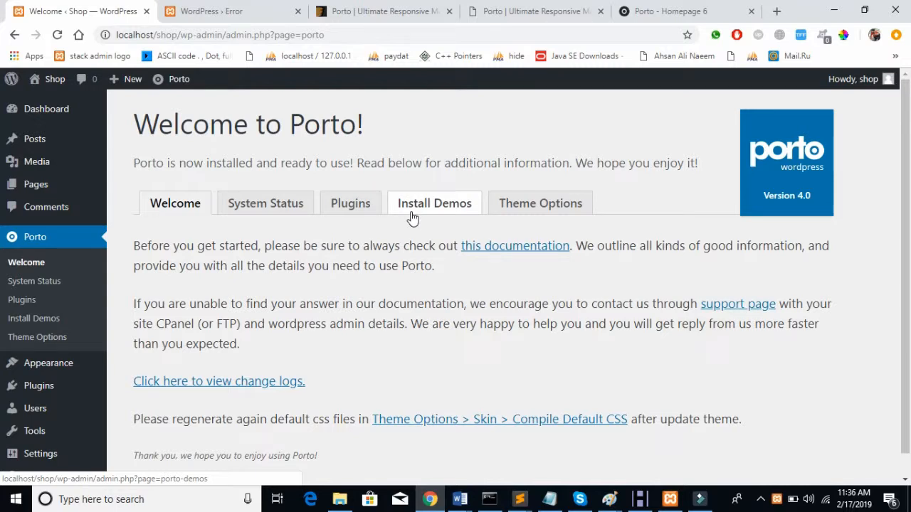
Step: Scroll through the Welcome to Porto! page confirming Porto 4.0 is installed
scroll(411, 216, down, 1)
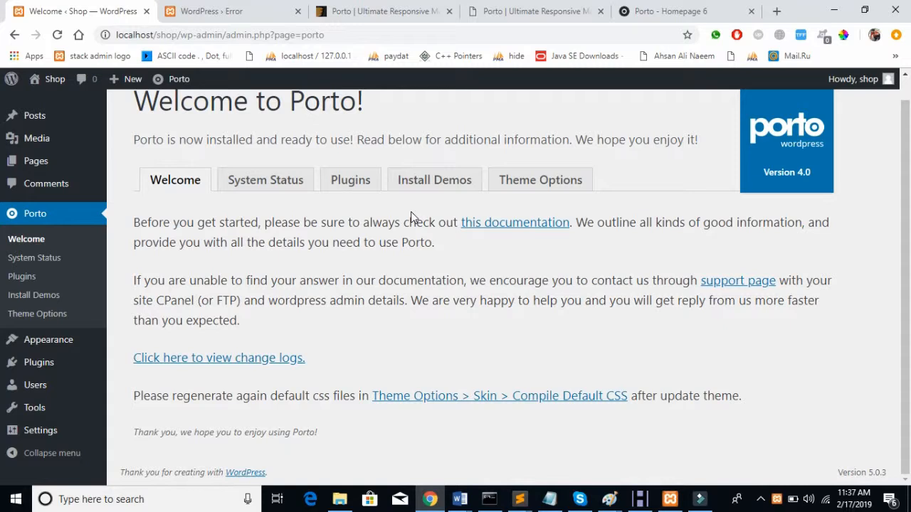
scroll(411, 213, up, 1)
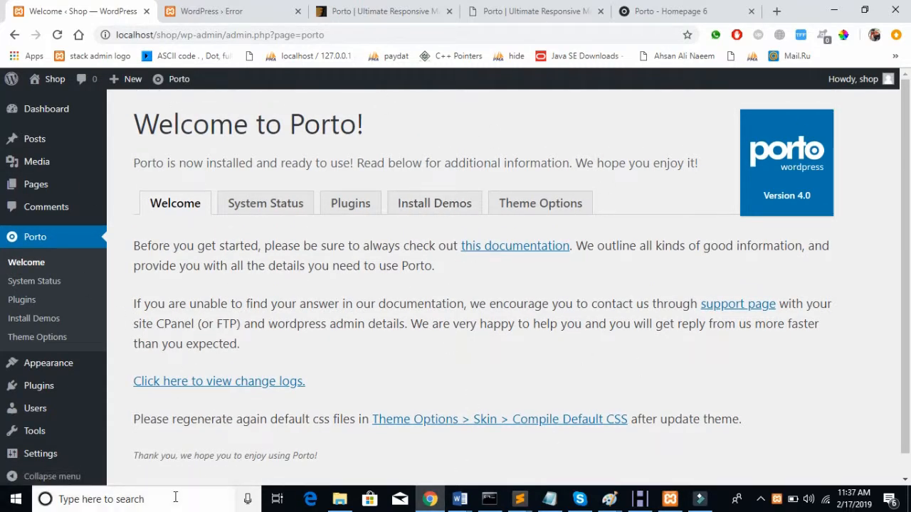
scroll(416, 329, down, 1)
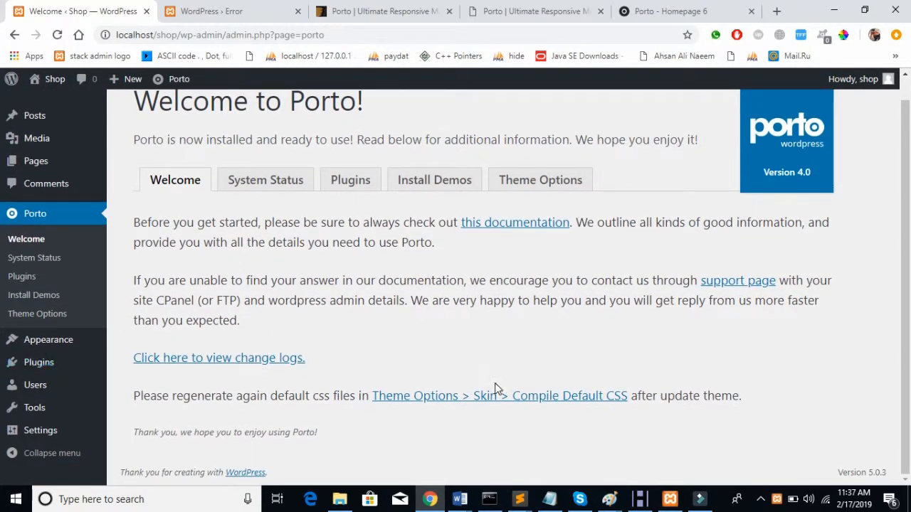
Step: Review Porto's System Status: version 4.0 and a 40 MB memory limit versus 128MB recommended
click(259, 190)
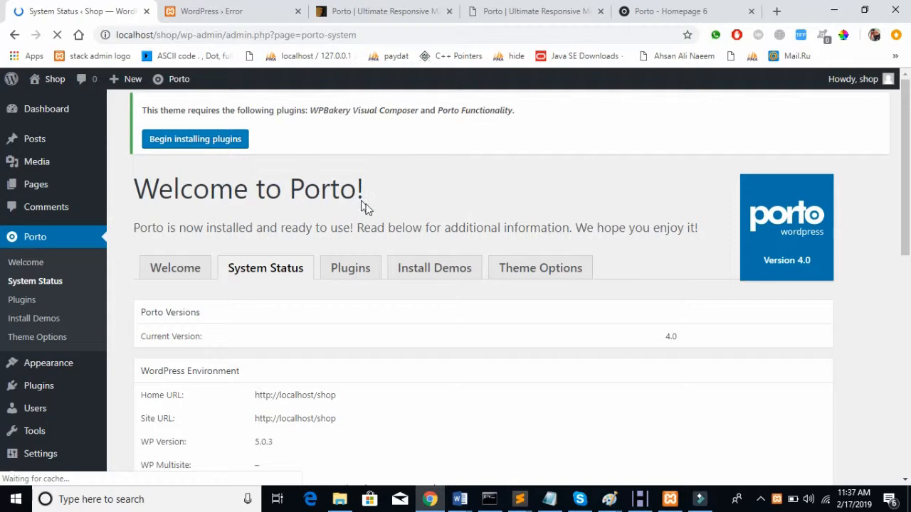
scroll(372, 248, down, 4)
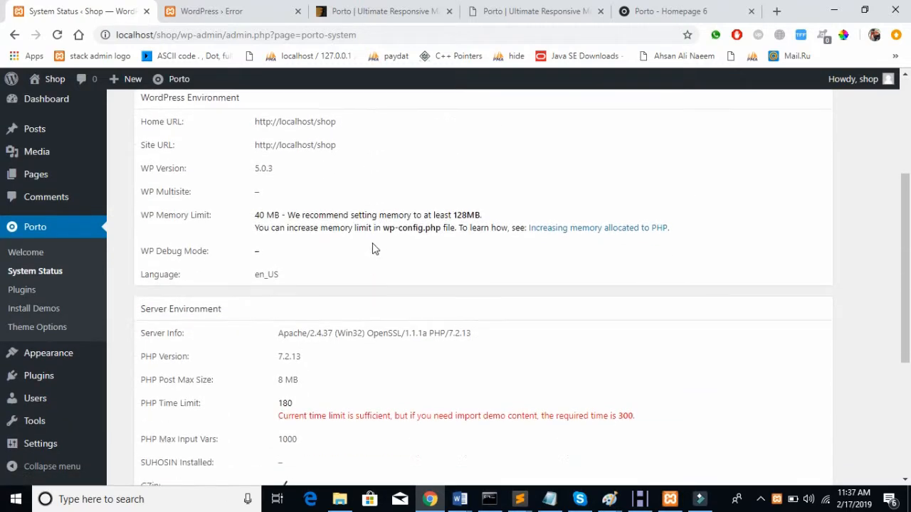
scroll(372, 249, down, 3)
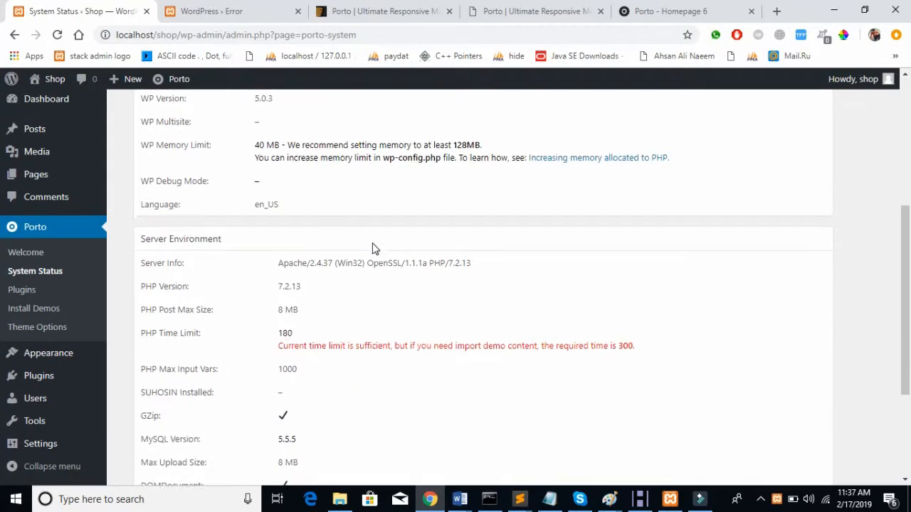
scroll(372, 247, up, 7)
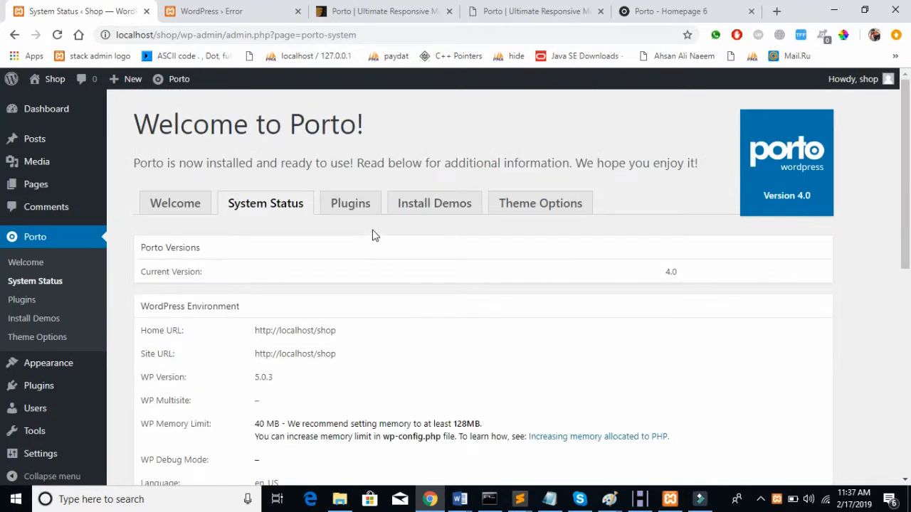
Step: Scroll through Porto's required and recommended plugin cards, all awaiting installation
click(367, 213)
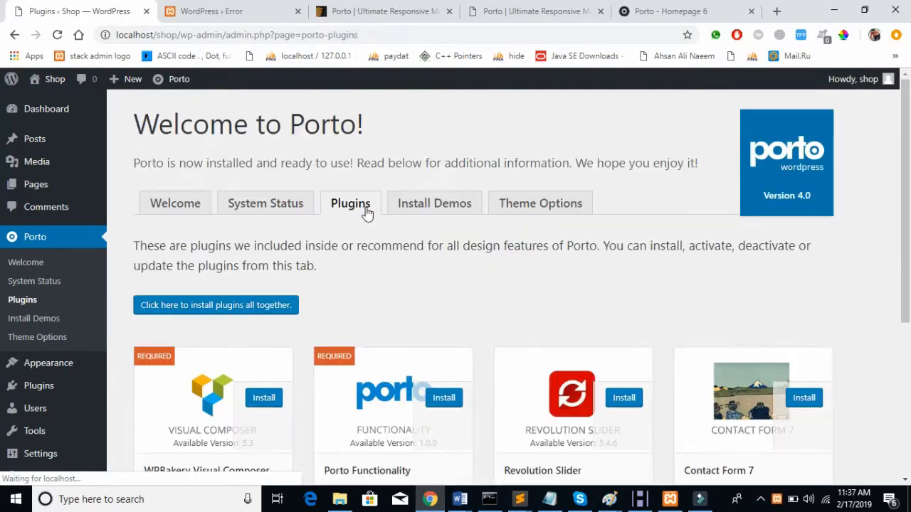
scroll(565, 154, down, 4)
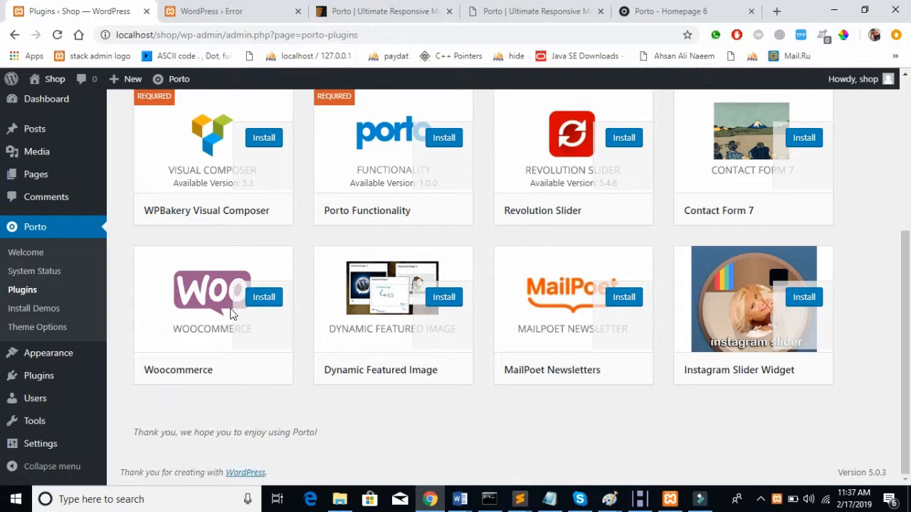
scroll(256, 299, up, 2)
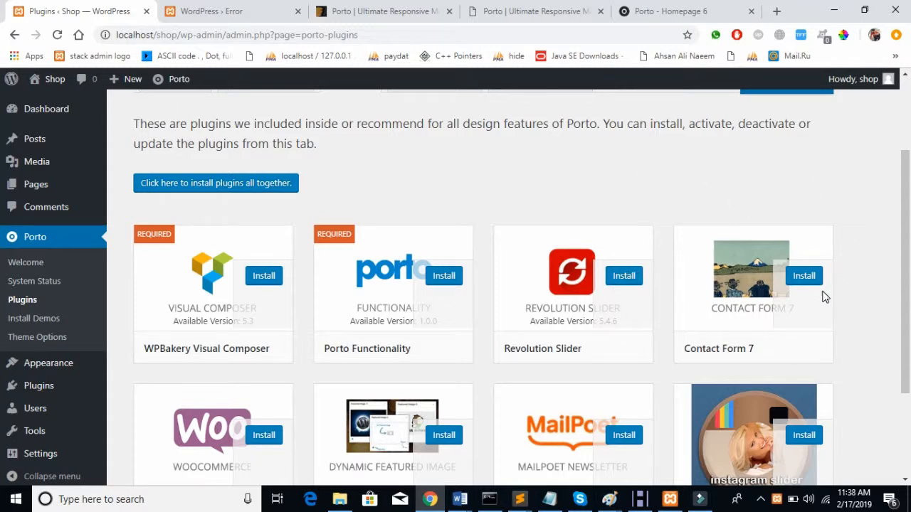
scroll(824, 297, down, 2)
scroll(825, 298, up, 2)
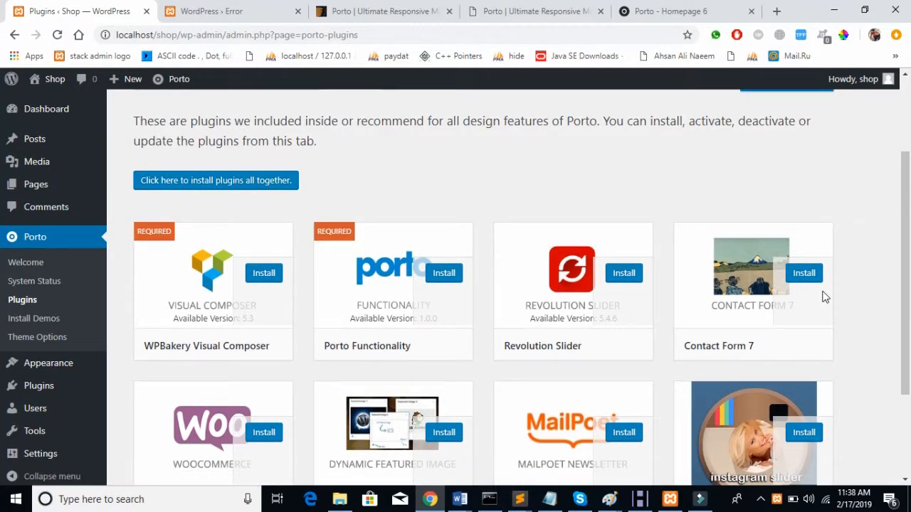
scroll(824, 298, up, 2)
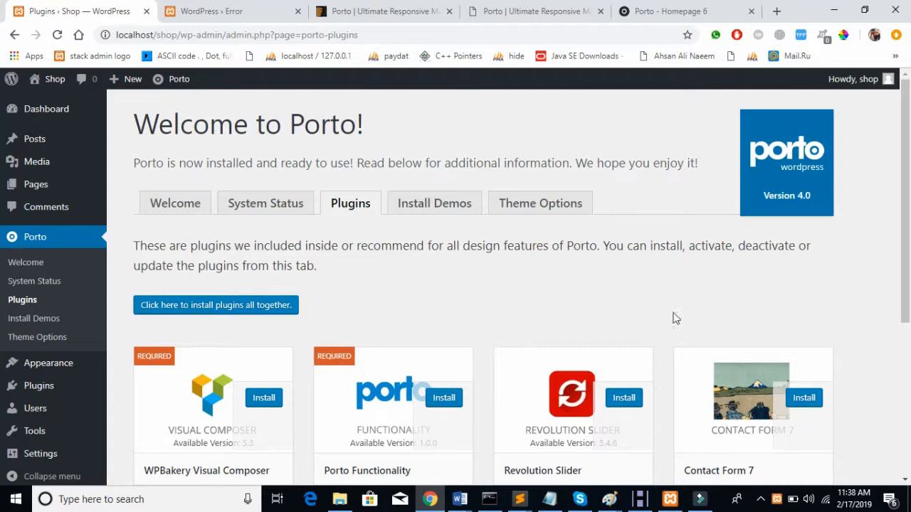
click(449, 200)
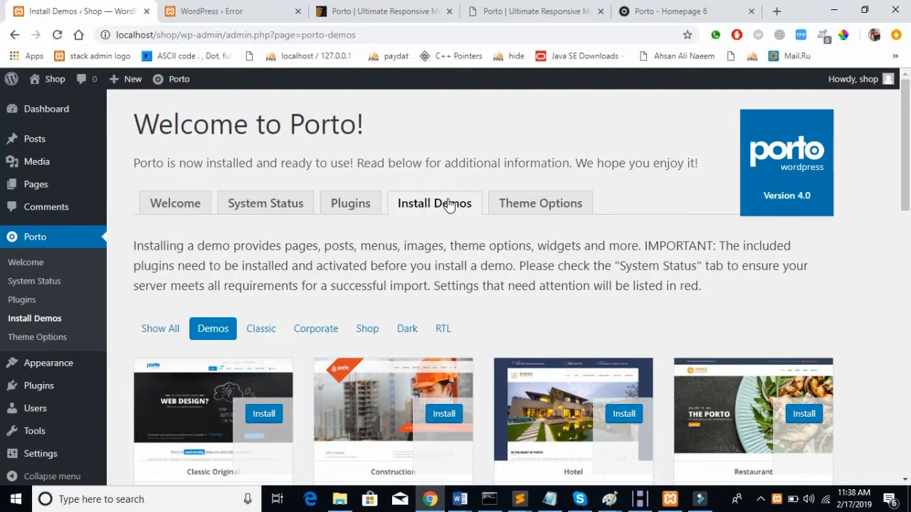
Step: Scroll through the Porto demo cards to Law Firm, Medical, Photography, Gym, Event, Resume and Church
scroll(631, 362, down, 2)
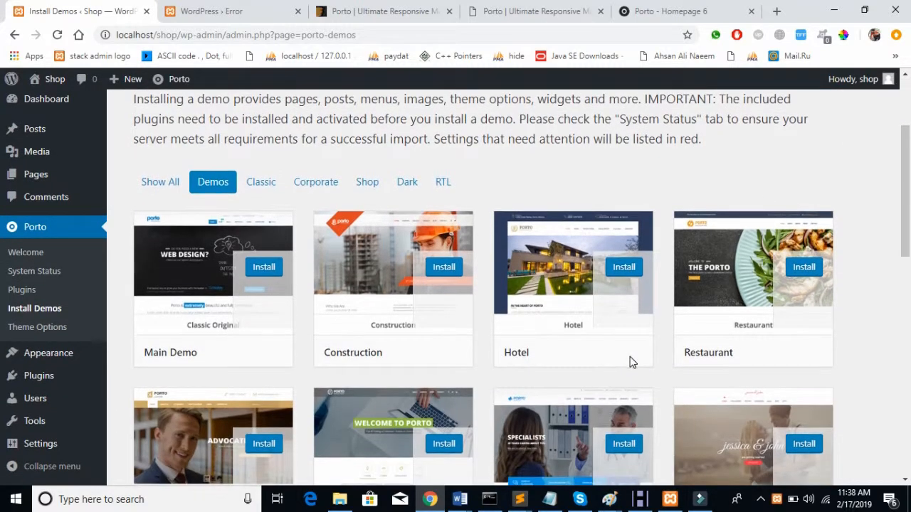
scroll(629, 362, down, 6)
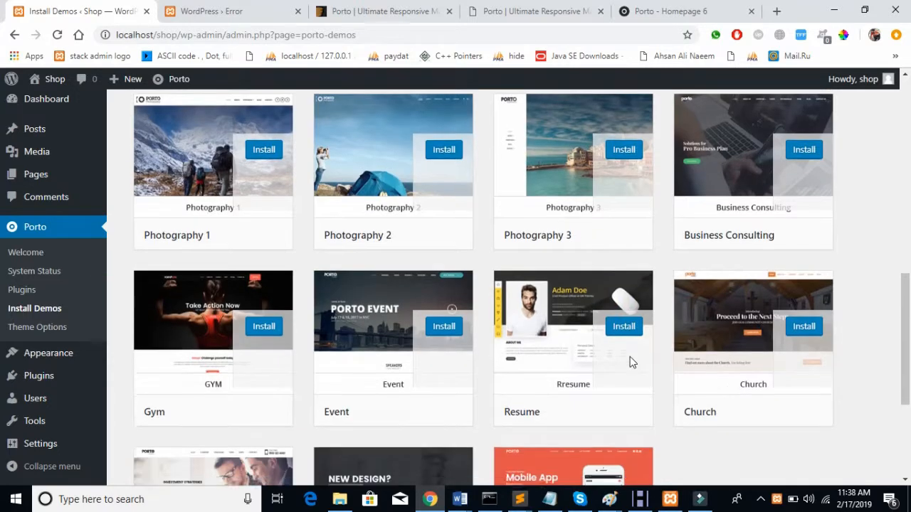
scroll(630, 363, down, 3)
scroll(630, 362, up, 5)
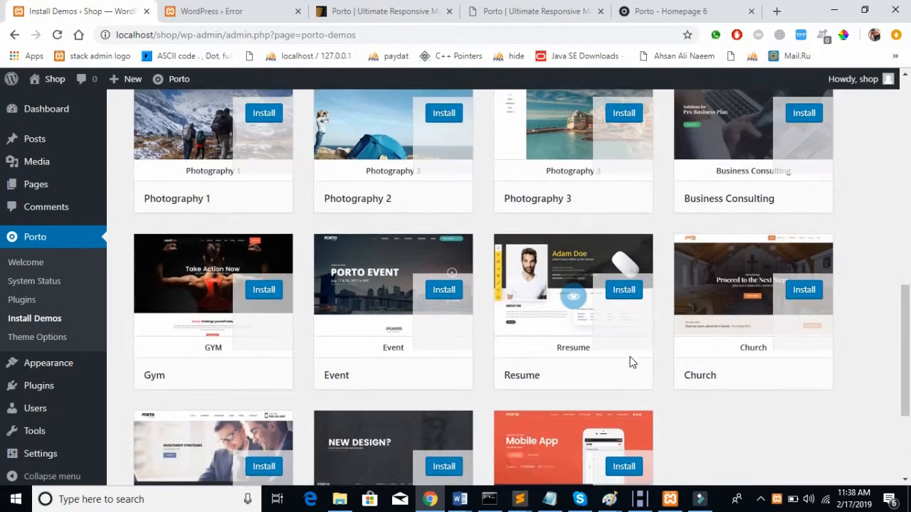
scroll(630, 363, up, 2)
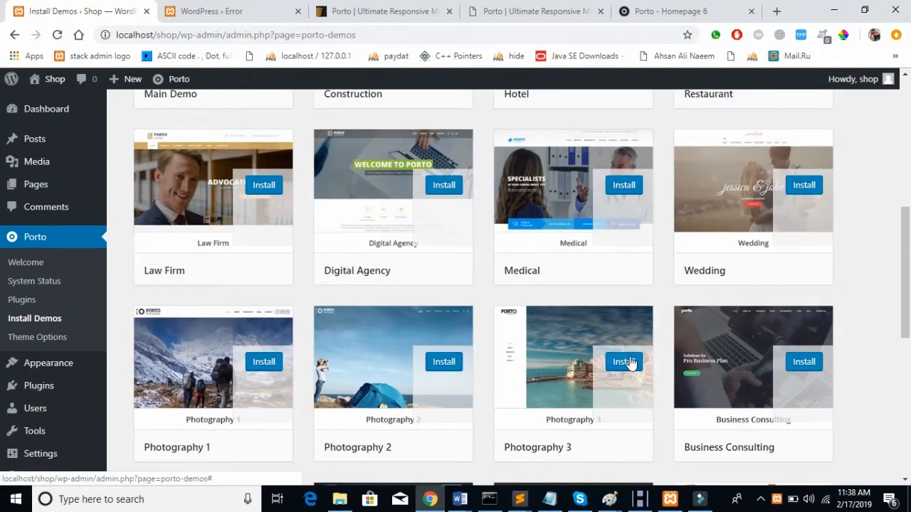
scroll(630, 363, up, 3)
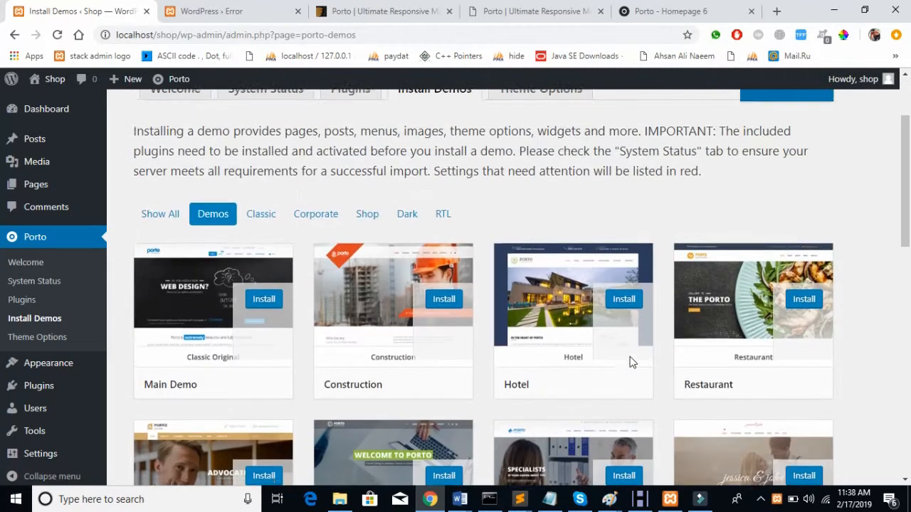
scroll(630, 363, down, 2)
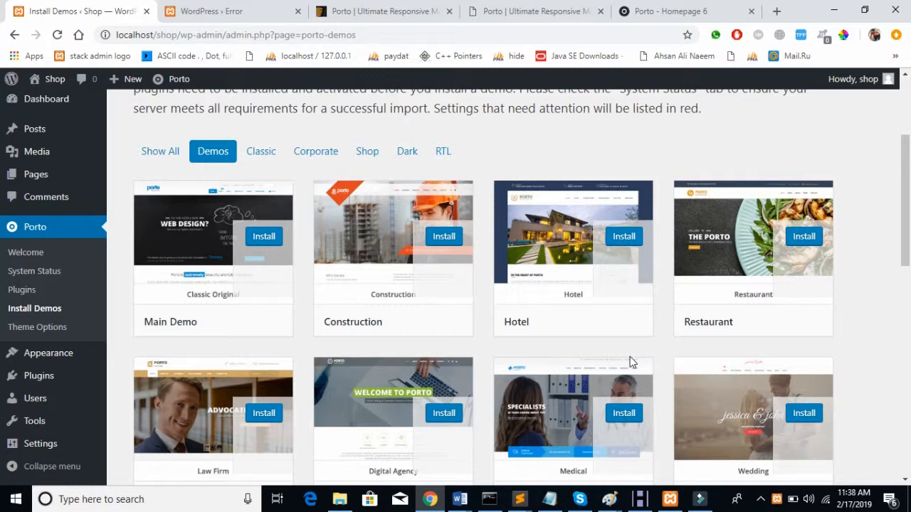
Step: Start installing the Main Demo and review its import options, all ticked except shortcode pages
click(258, 239)
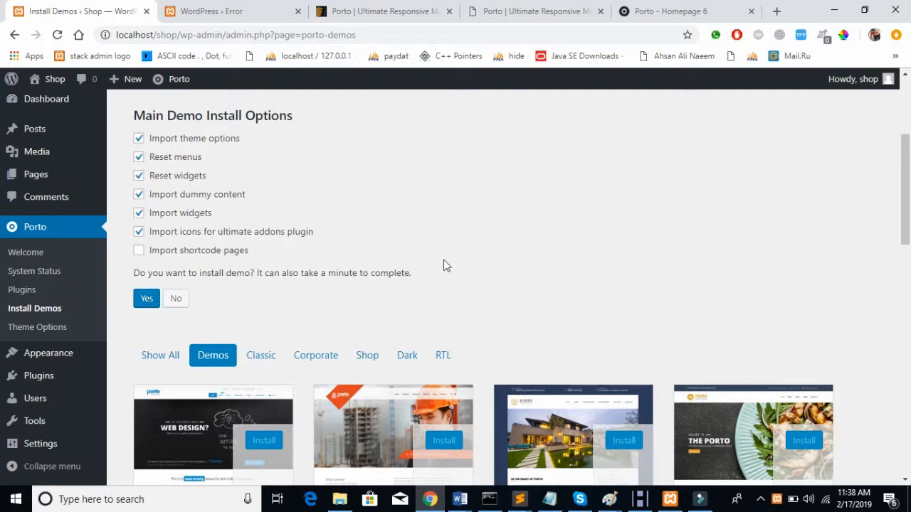
scroll(443, 266, down, 2)
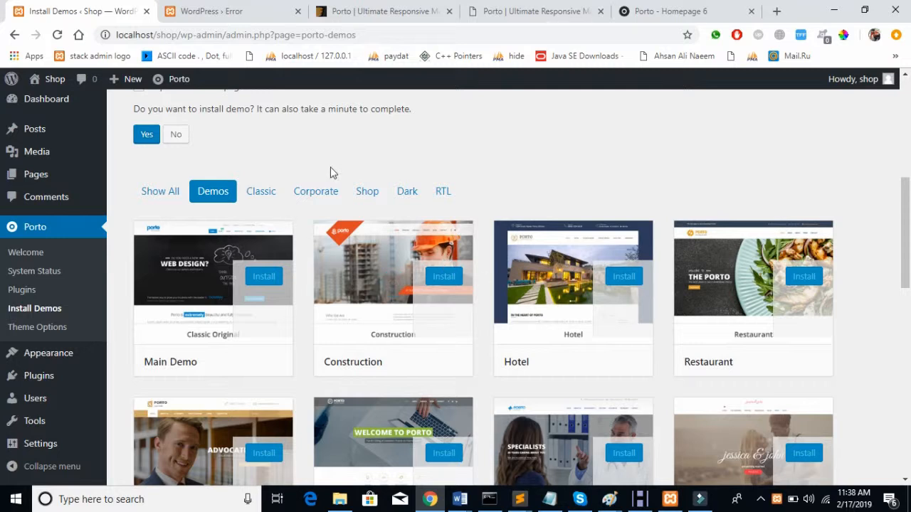
scroll(17, 260, down, 5)
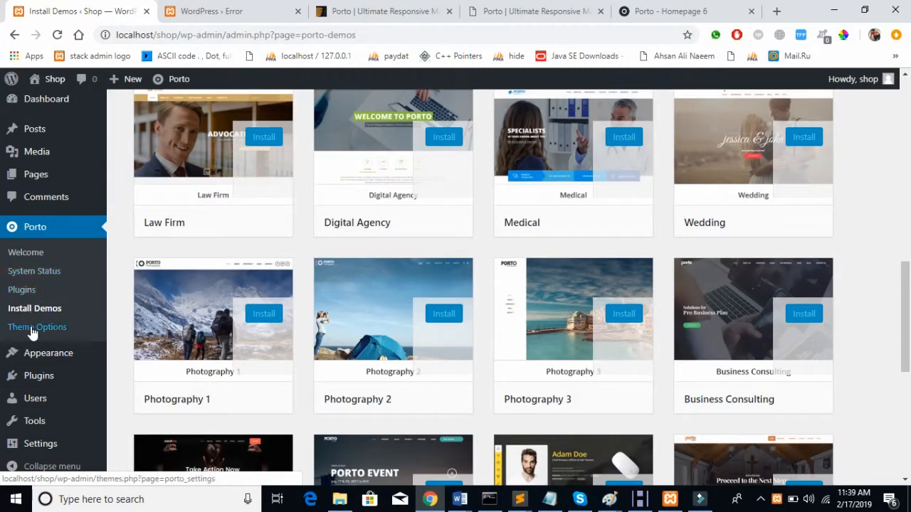
scroll(389, 226, up, 5)
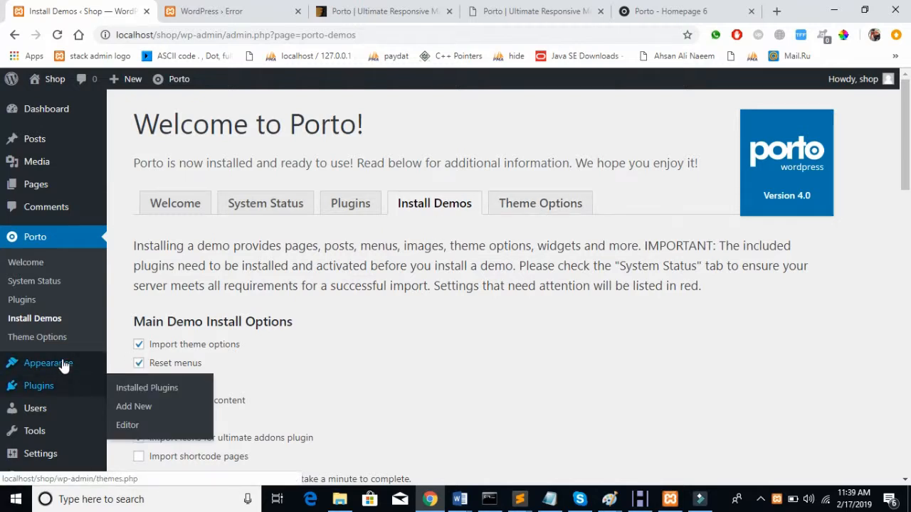
mouse_move(63, 363)
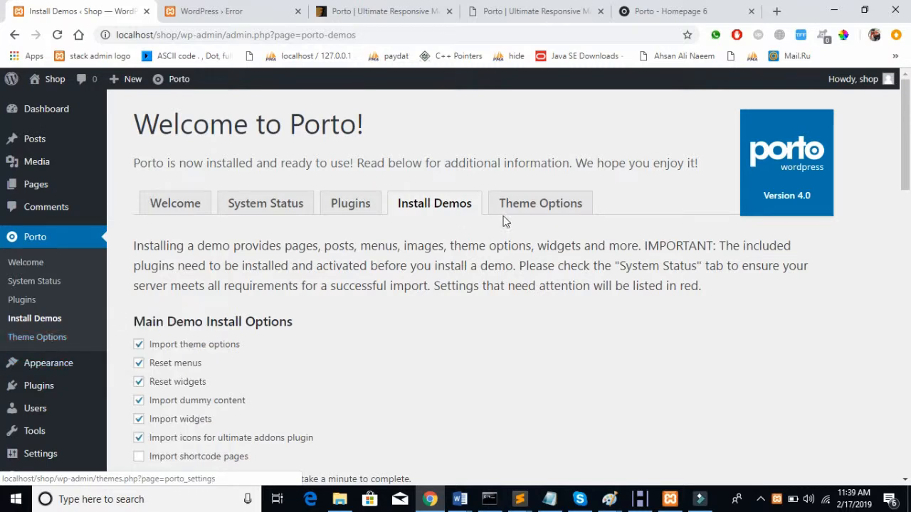
Step: Reload the Shop homepage to see it in the Porto design
click(228, 12)
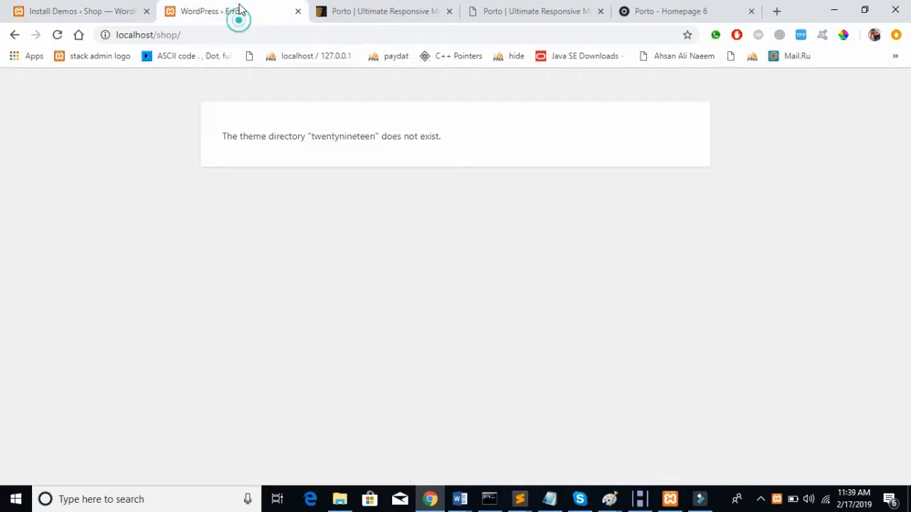
click(57, 39)
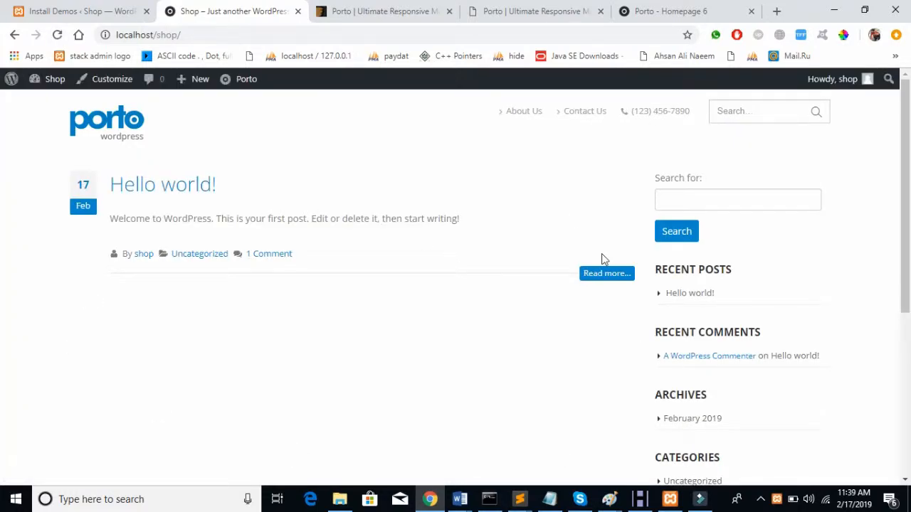
scroll(582, 315, down, 4)
scroll(580, 315, up, 4)
Step: Back in the admin, open Porto Theme Options and leave the demo installer
click(79, 15)
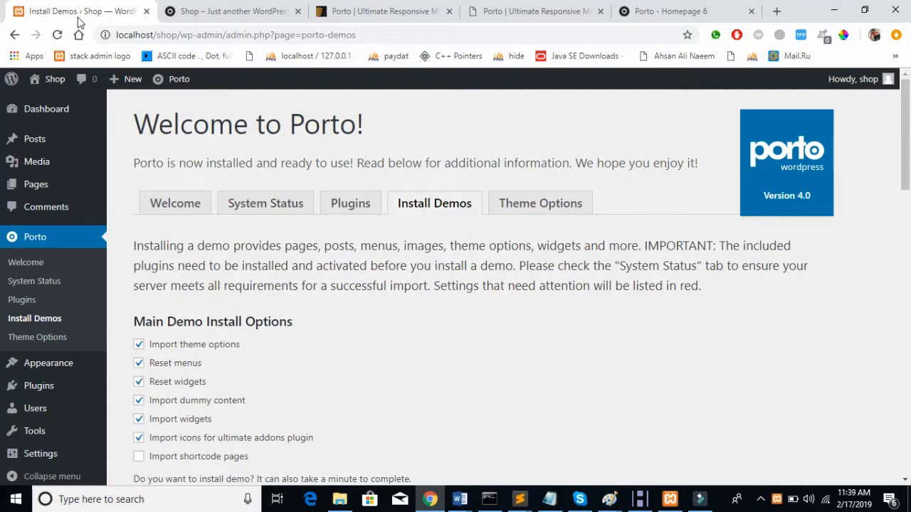
click(55, 337)
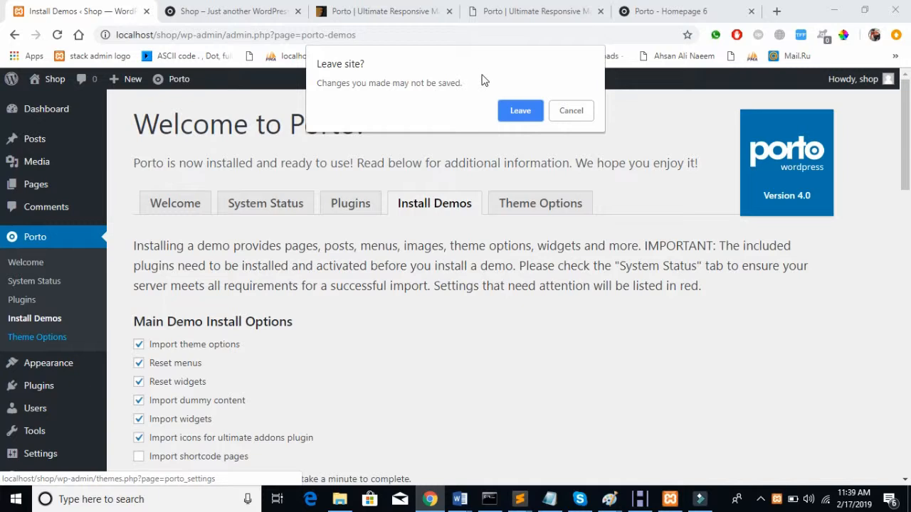
click(522, 110)
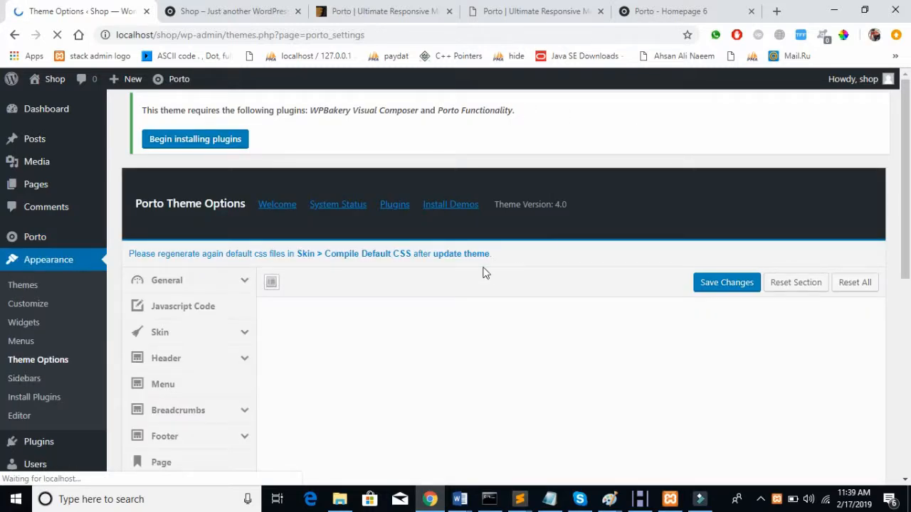
scroll(486, 273, down, 4)
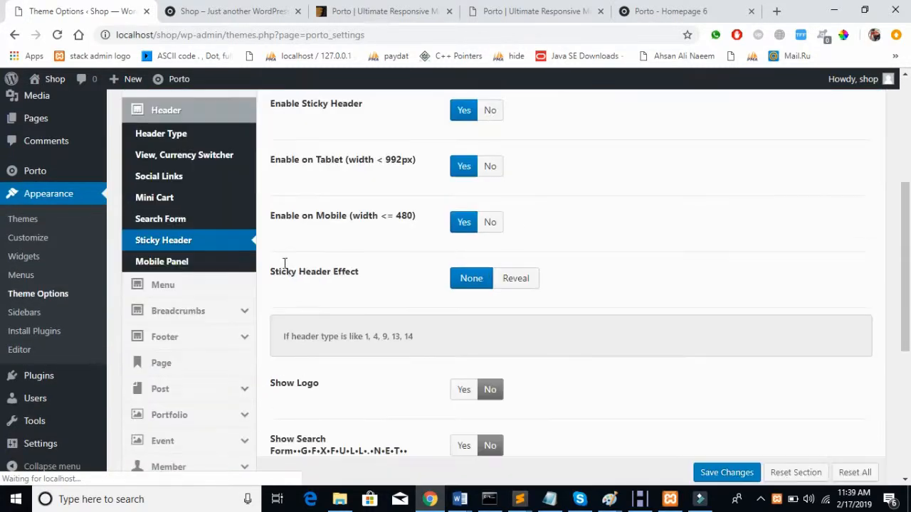
scroll(285, 264, down, 5)
scroll(284, 264, up, 8)
scroll(284, 264, down, 5)
scroll(284, 266, up, 5)
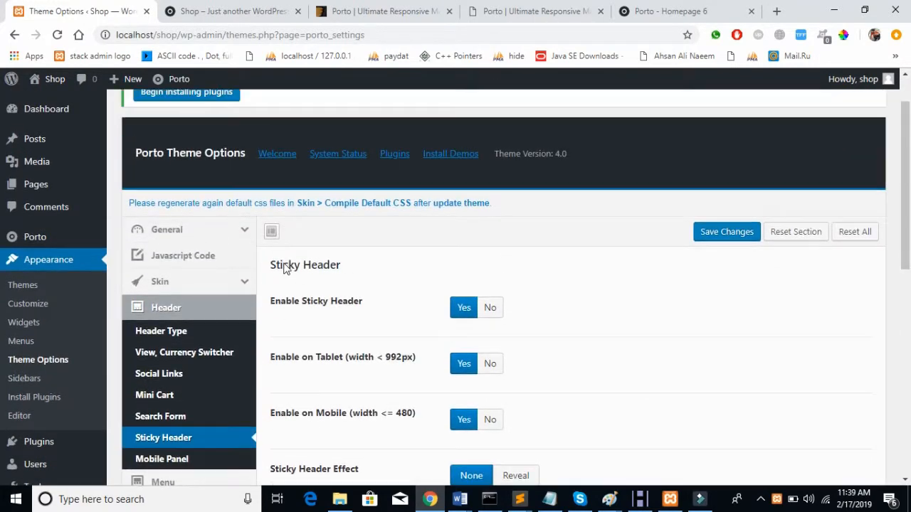
scroll(283, 266, up, 1)
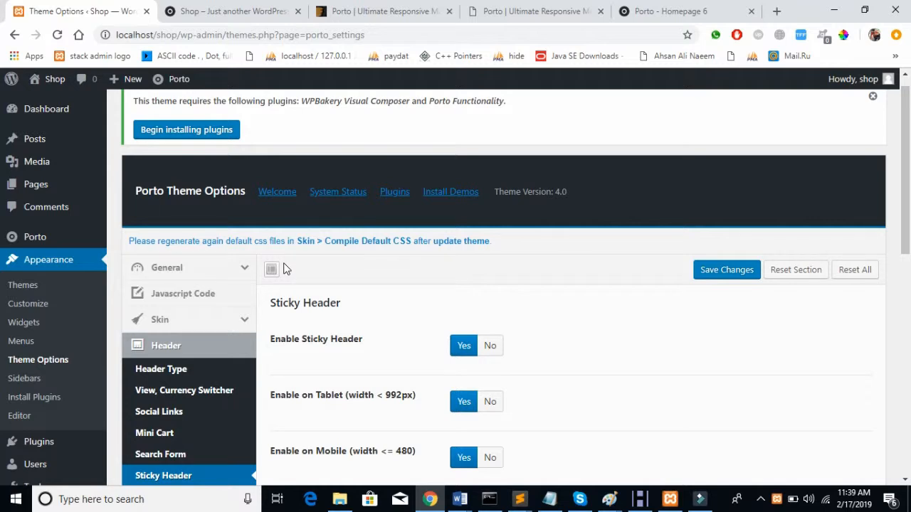
Step: Browse the General options group and the Theme Layout builder
click(192, 268)
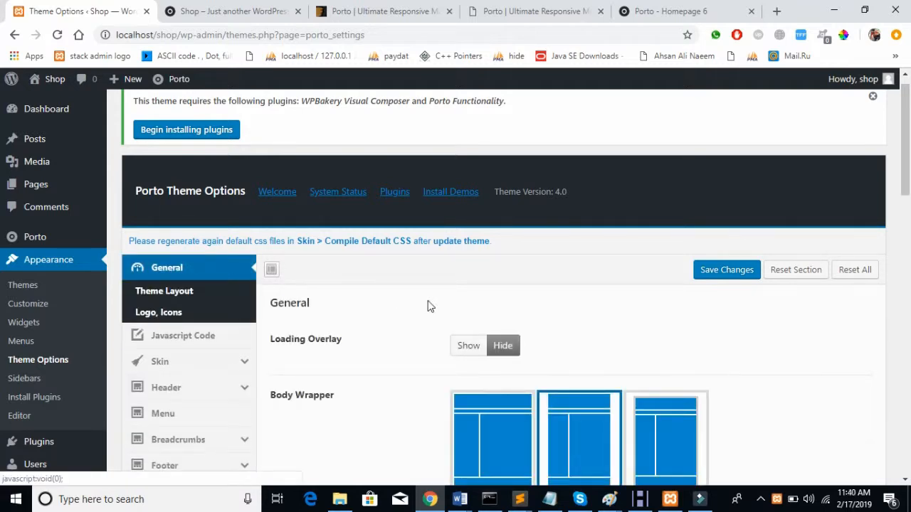
scroll(430, 306, down, 2)
scroll(430, 306, up, 1)
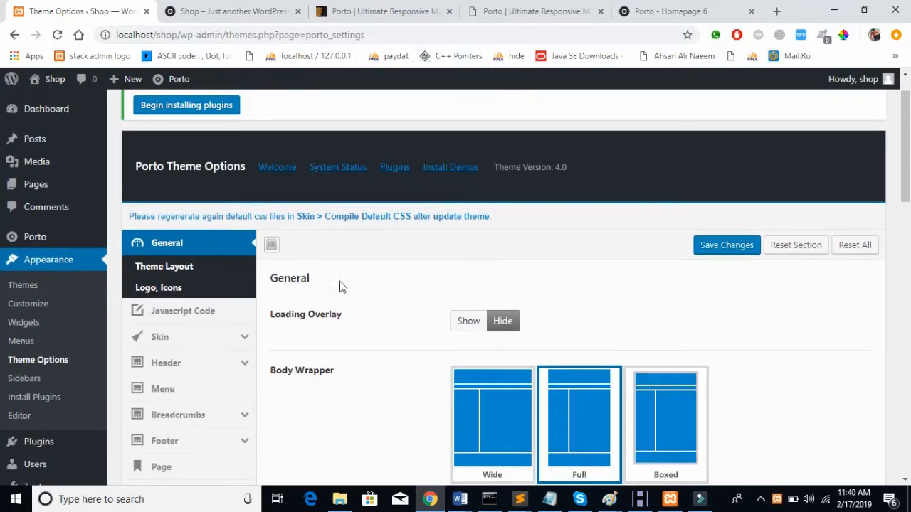
click(160, 265)
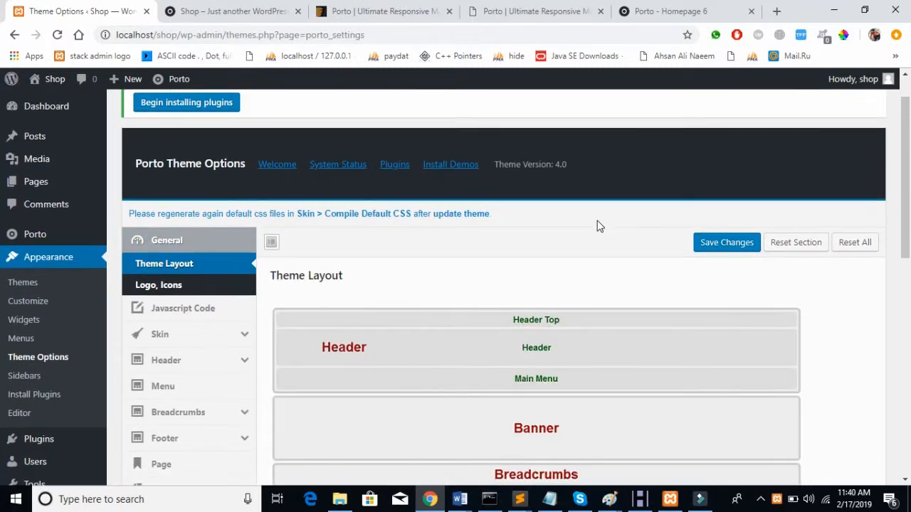
scroll(597, 226, down, 2)
click(204, 158)
click(160, 130)
scroll(517, 180, down, 1)
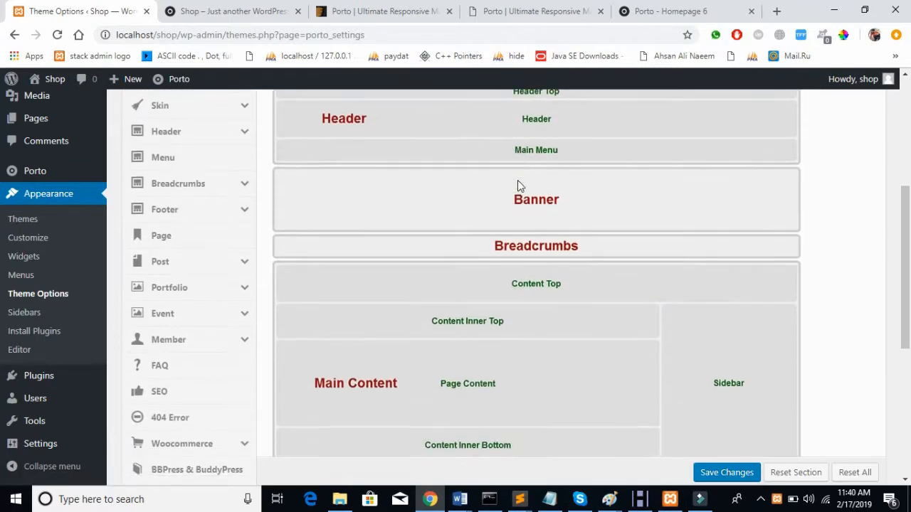
click(596, 198)
scroll(792, 300, down, 1)
scroll(791, 296, down, 4)
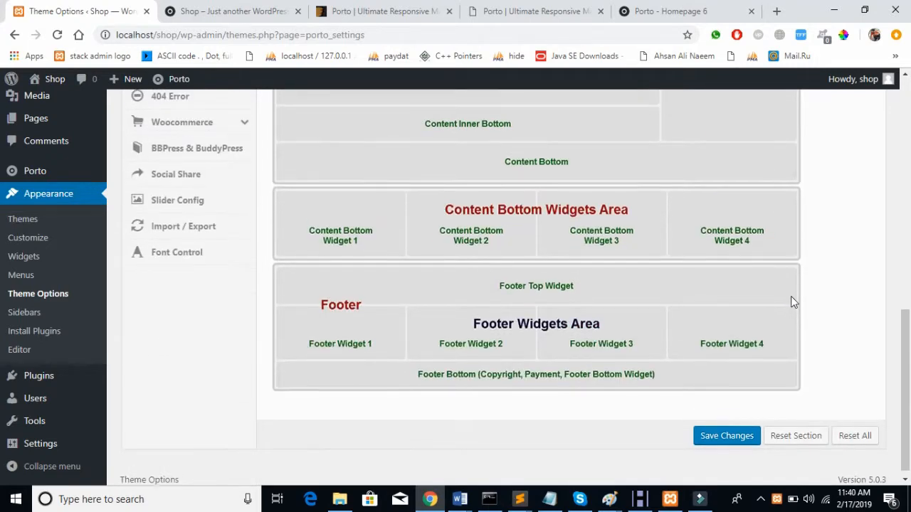
click(686, 299)
scroll(687, 302, up, 6)
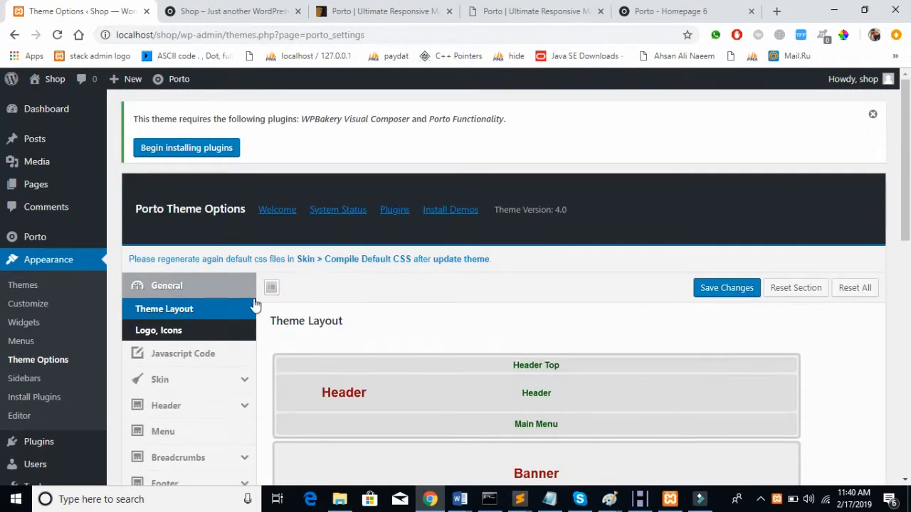
Step: Review the Logo, Icons settings and glance at the Shop homepage
click(176, 328)
scroll(574, 349, down, 2)
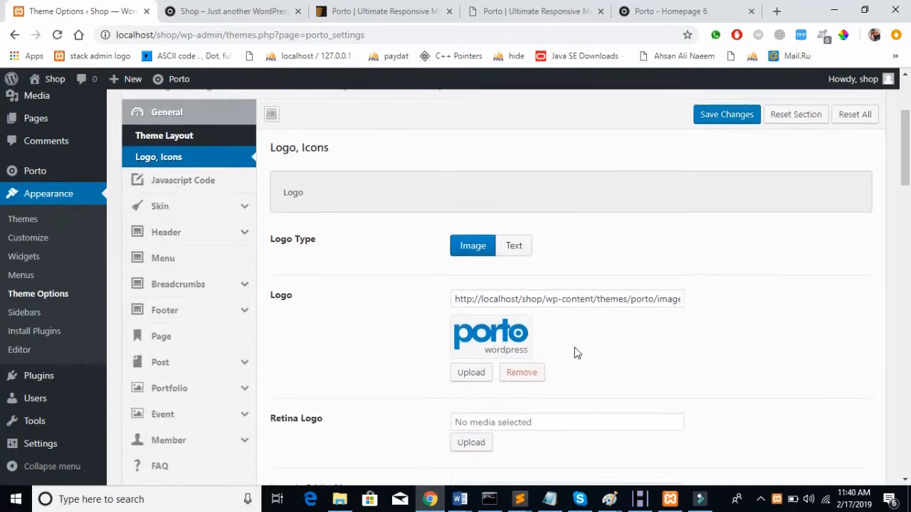
scroll(577, 354, down, 2)
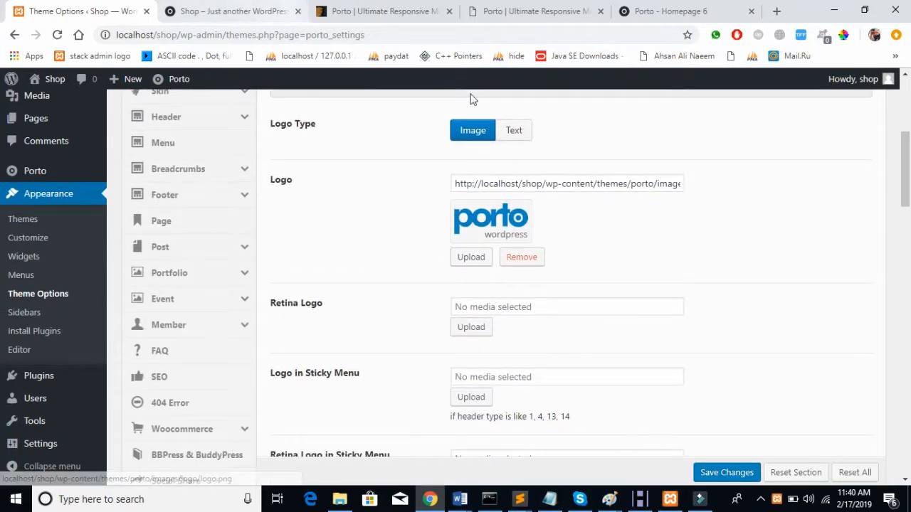
scroll(562, 383, down, 3)
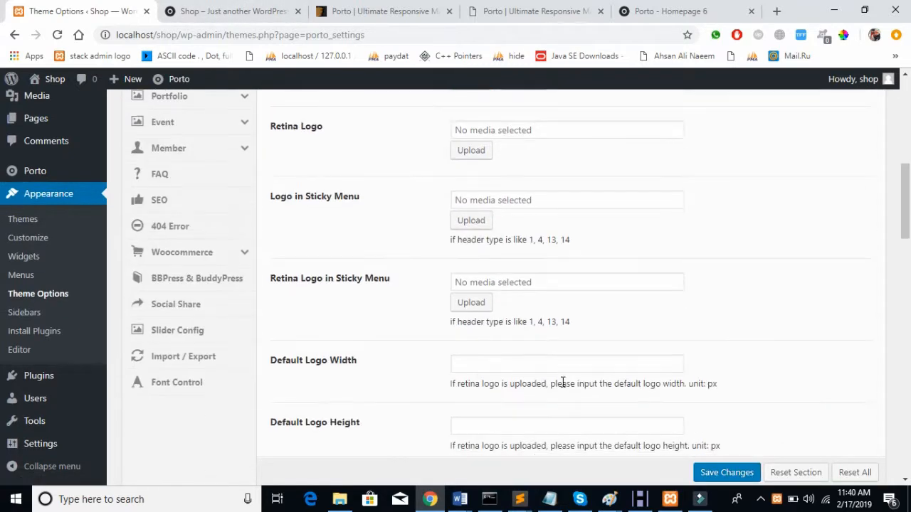
click(222, 7)
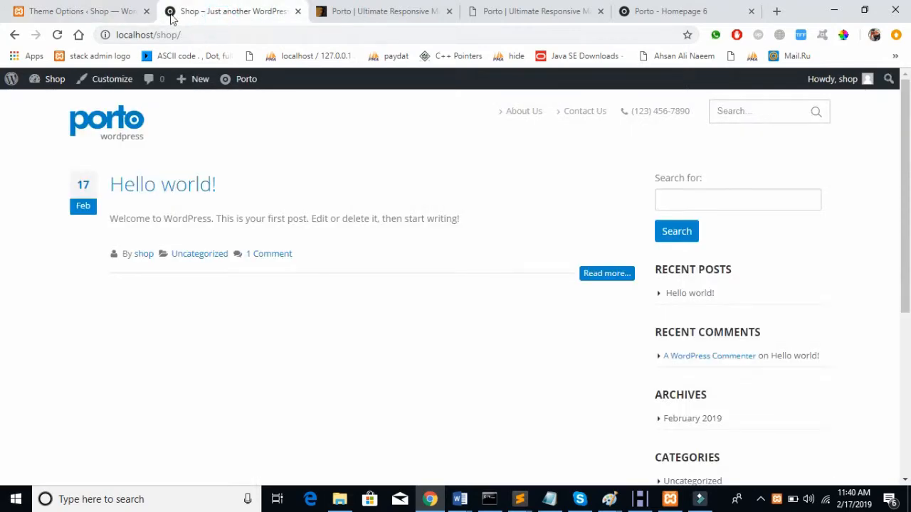
click(73, 10)
scroll(646, 265, down, 3)
scroll(647, 265, up, 10)
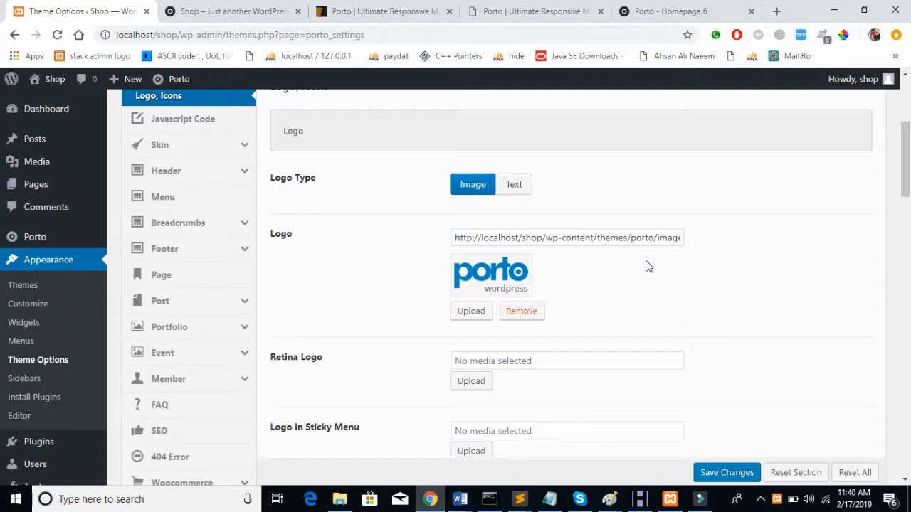
scroll(647, 265, down, 1)
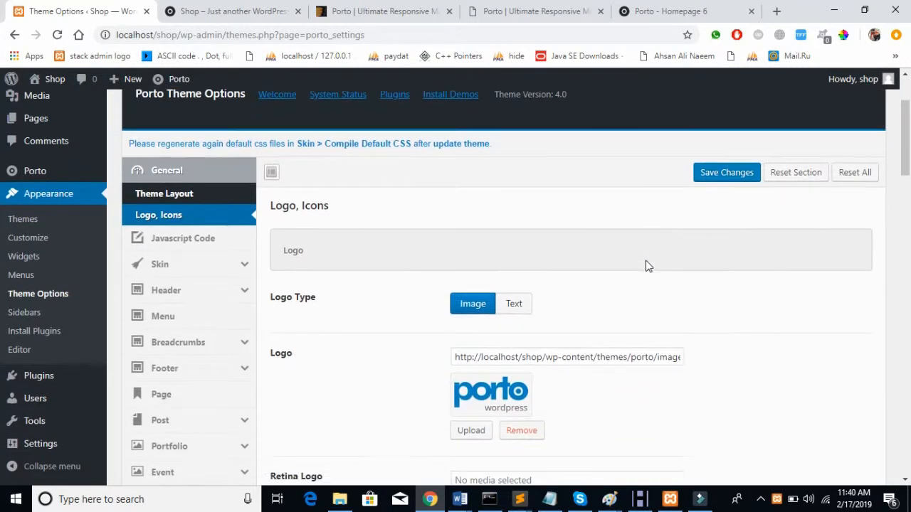
Step: Show the Javascript Code section and inspect its head and body script editors
click(184, 239)
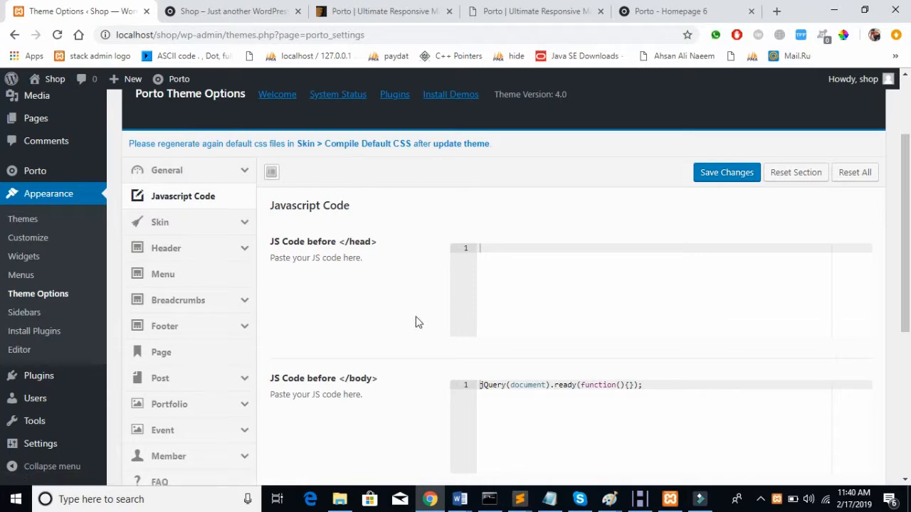
scroll(416, 323, down, 4)
scroll(417, 321, up, 6)
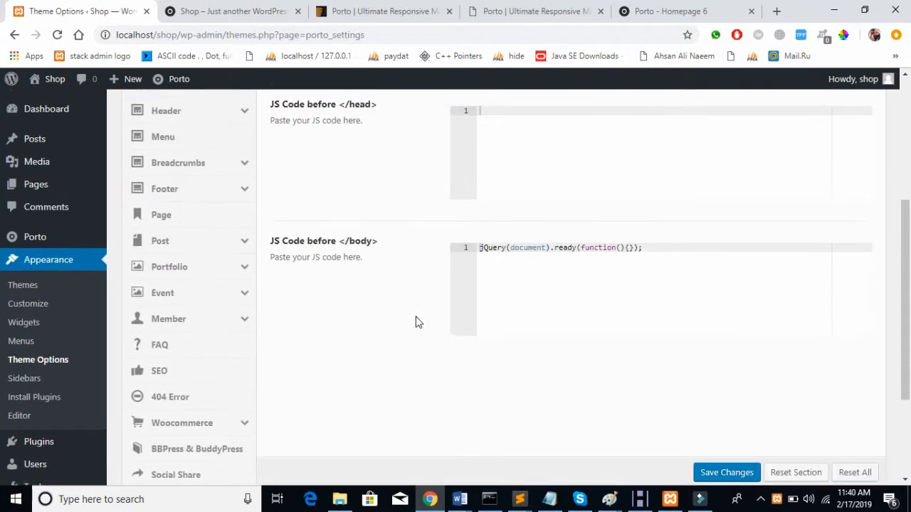
scroll(571, 374, down, 2)
click(570, 374)
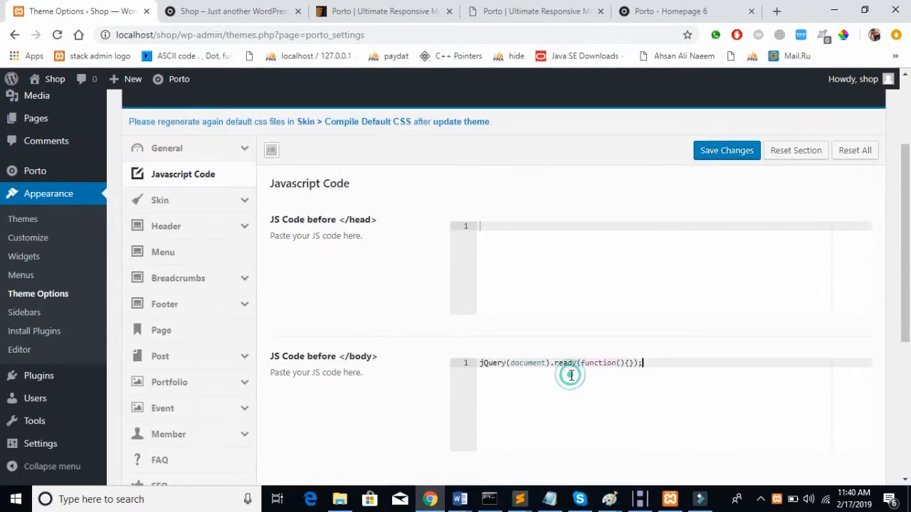
click(618, 296)
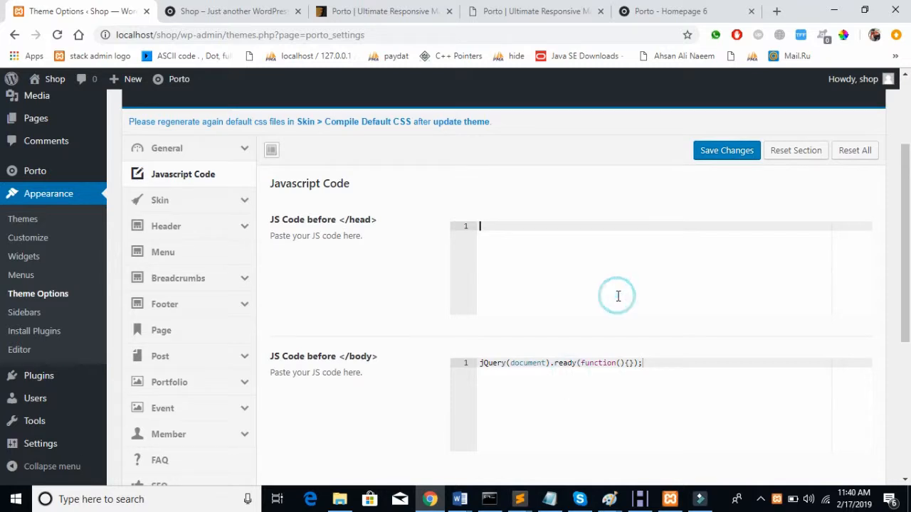
Step: Open the Skin's Compile Default CSS settings
click(238, 197)
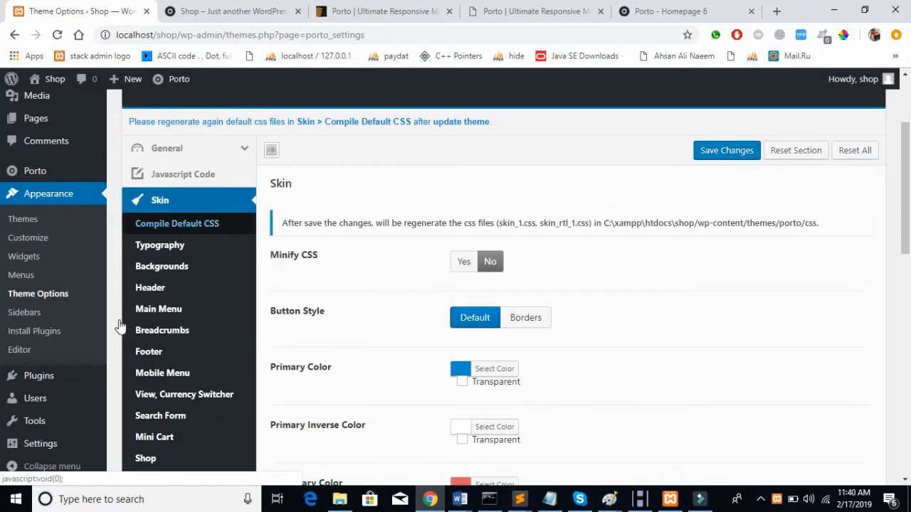
click(215, 225)
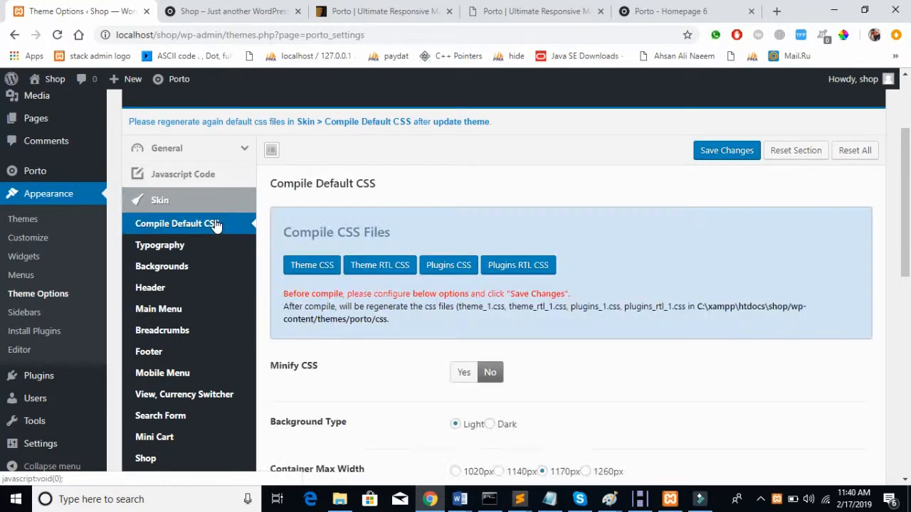
scroll(552, 240, down, 3)
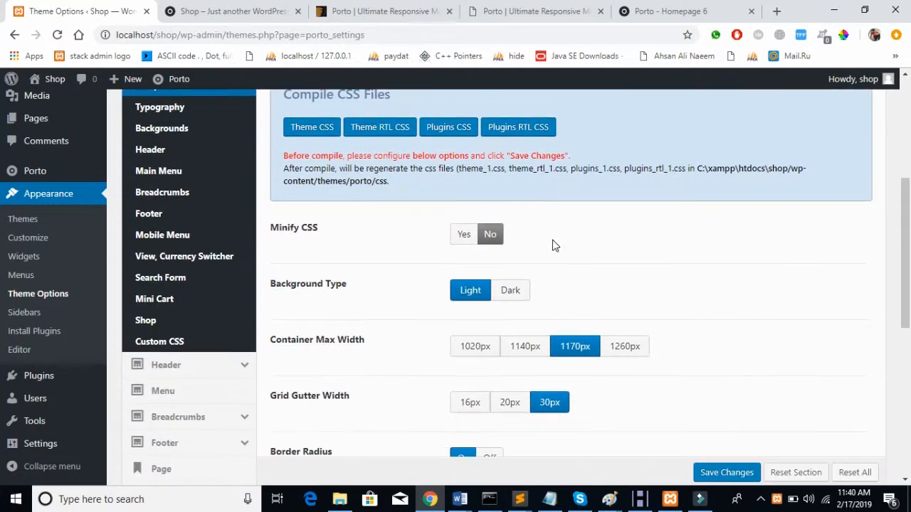
scroll(552, 242, down, 1)
scroll(550, 244, up, 2)
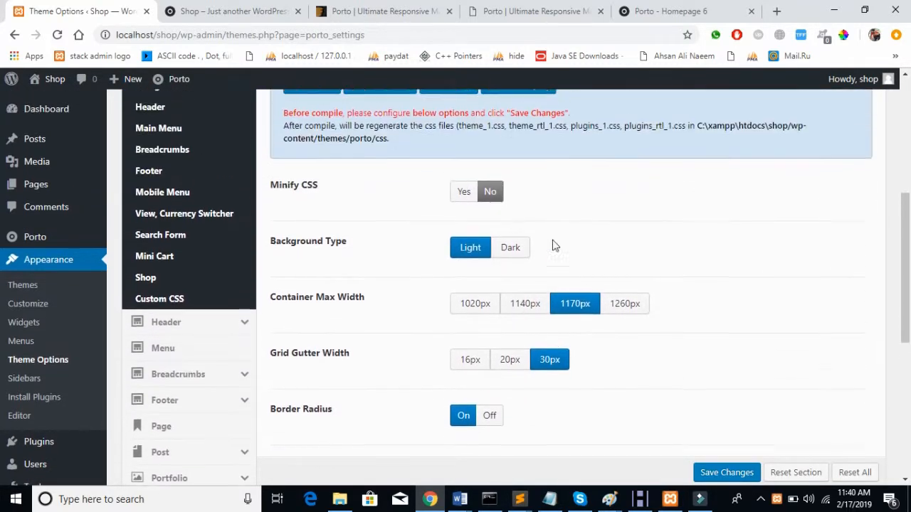
Step: Set the skin Background Type to Dark, save, and check the Shop homepage
click(508, 257)
click(727, 475)
click(182, 11)
click(91, 8)
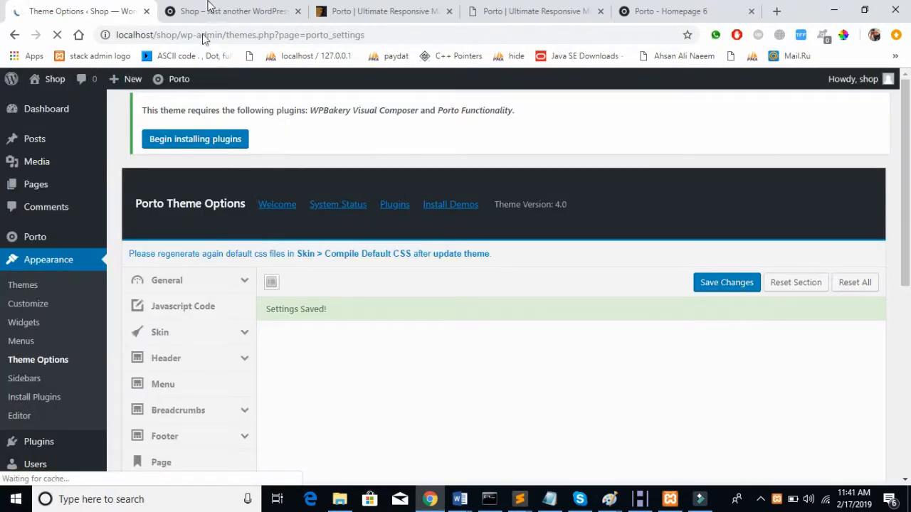
Step: Reload the Shop homepage and open localhost/shop/ in a private browser window
click(210, 11)
click(58, 34)
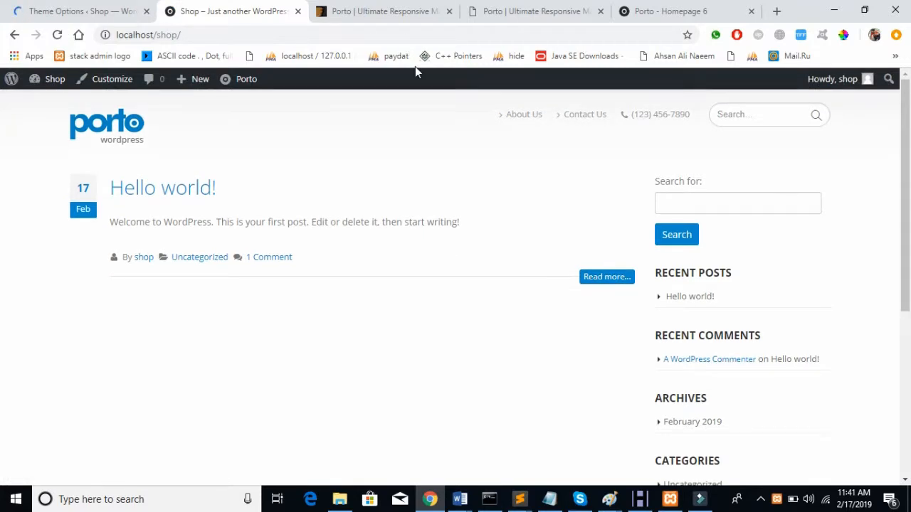
click(263, 32)
key(ctrl+c)
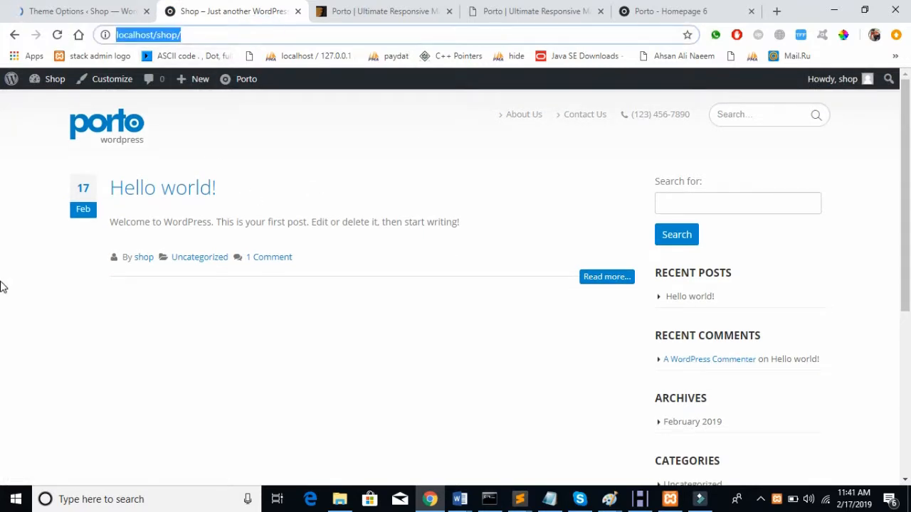
key(ctrl+shift+n)
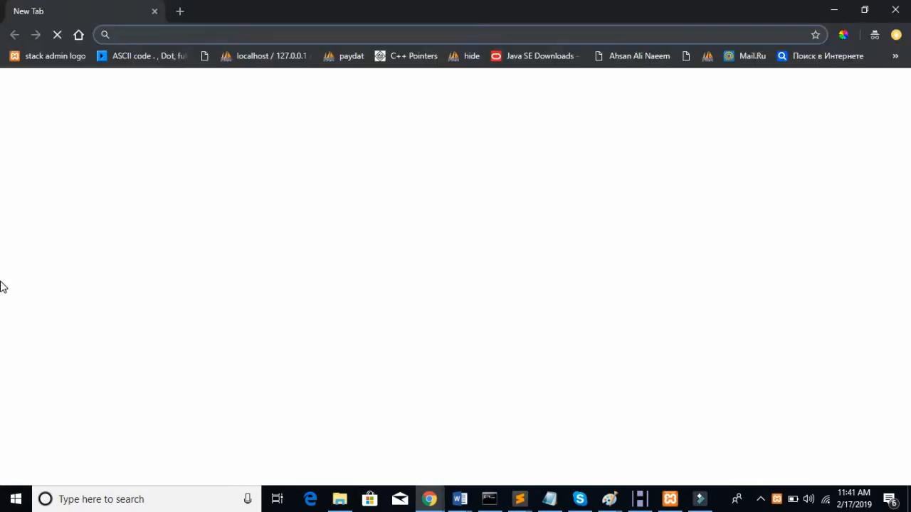
key(ctrl+v)
key(Return)
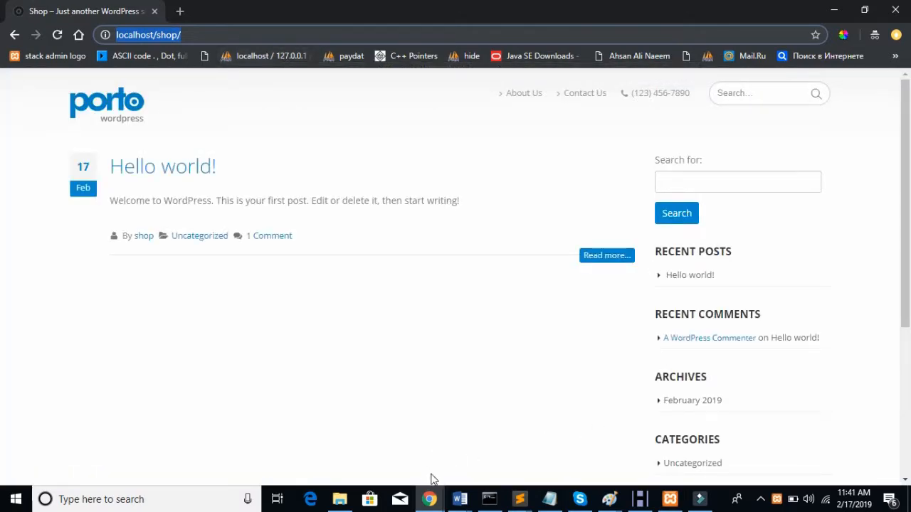
Step: Return to the Porto Theme Options tab in the normal window
mouse_move(430, 497)
click(382, 432)
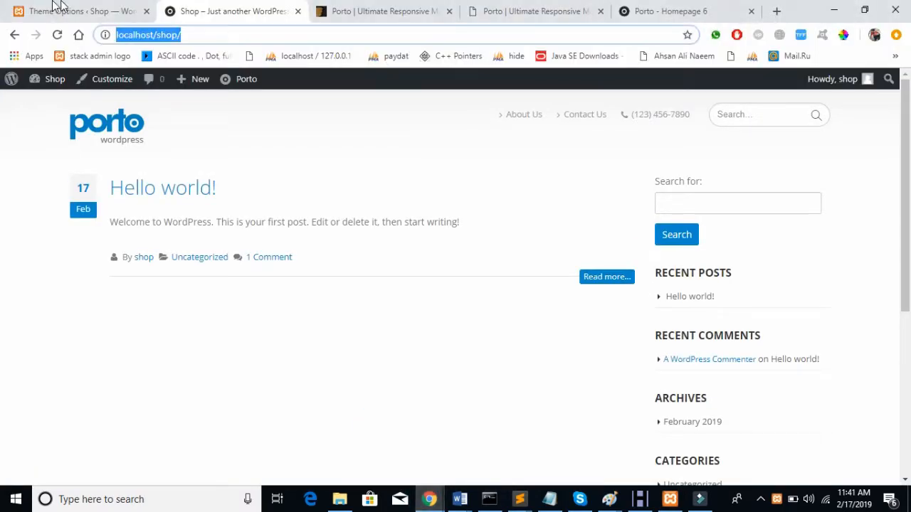
click(56, 7)
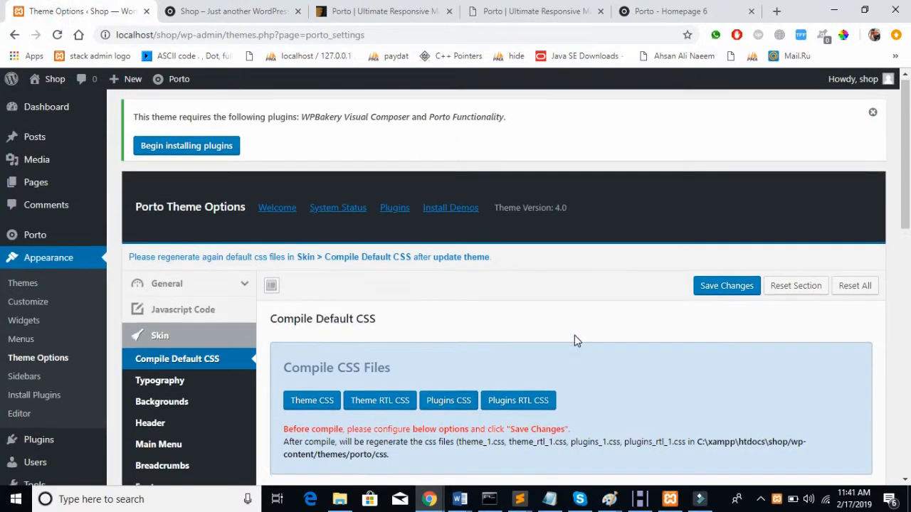
Step: Switch the skin Background Type back to Light
scroll(574, 335, down, 4)
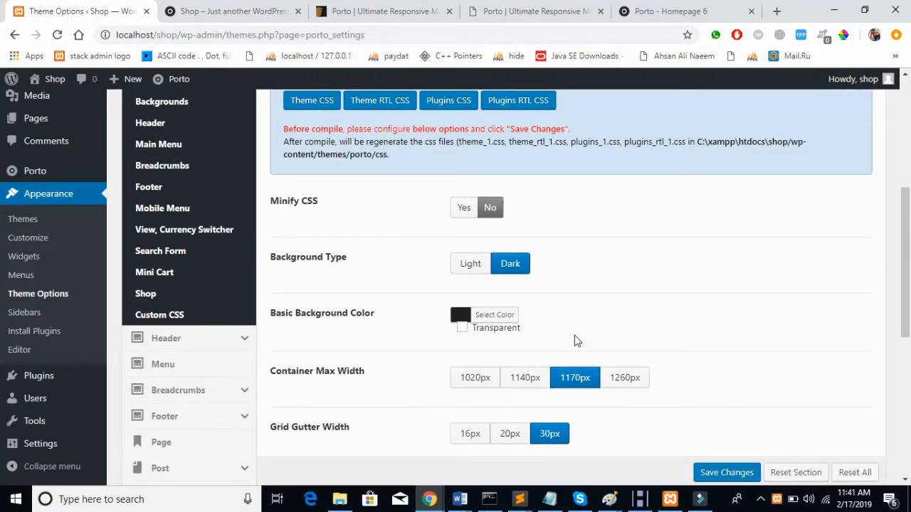
scroll(574, 335, down, 2)
scroll(575, 335, up, 1)
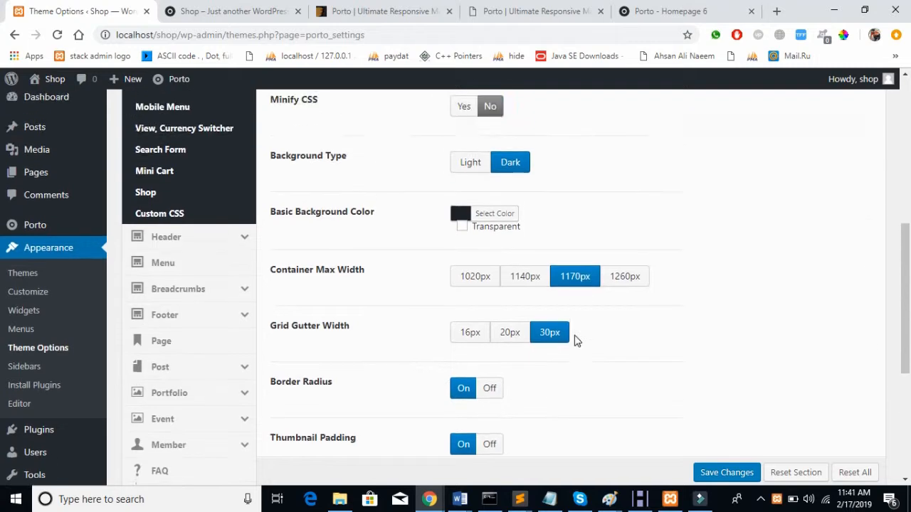
scroll(574, 335, up, 1)
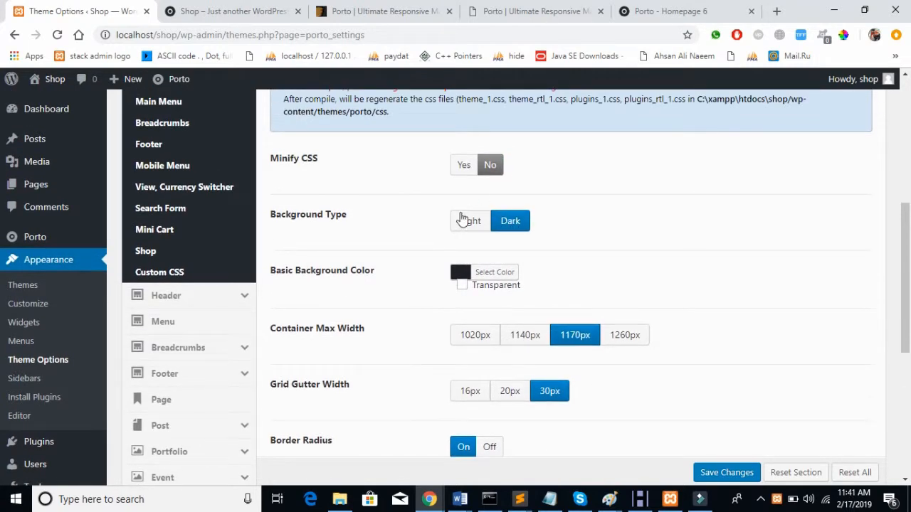
click(466, 221)
scroll(626, 215, down, 3)
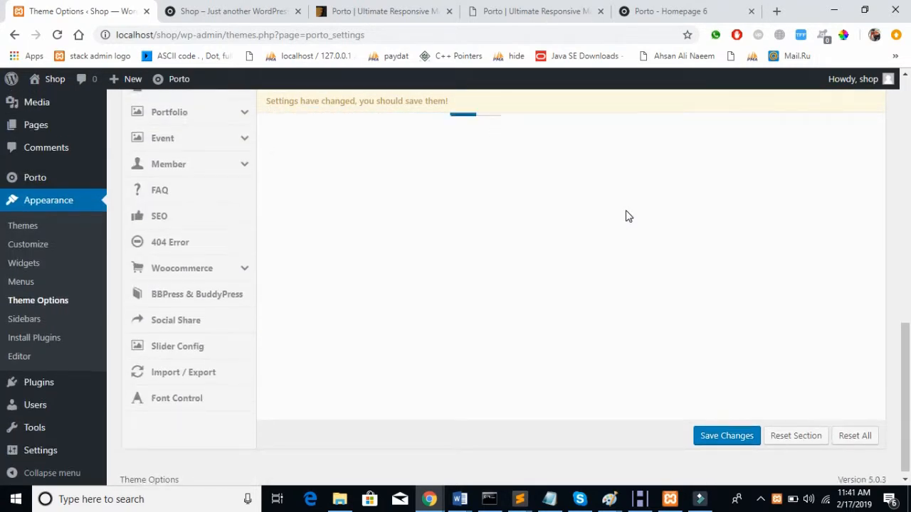
scroll(626, 215, up, 5)
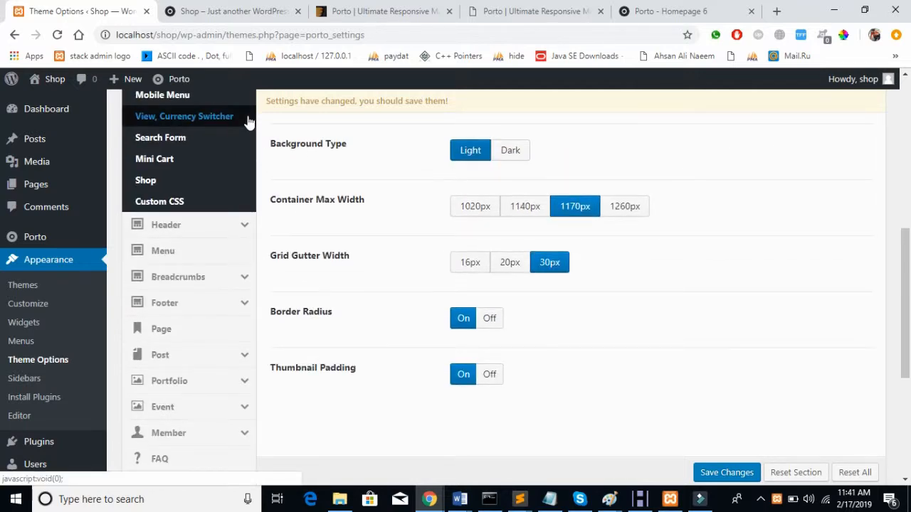
scroll(249, 122, up, 4)
Step: Browse the skin's Typography and Backgrounds settings and reload the Shop homepage in the other window
click(173, 190)
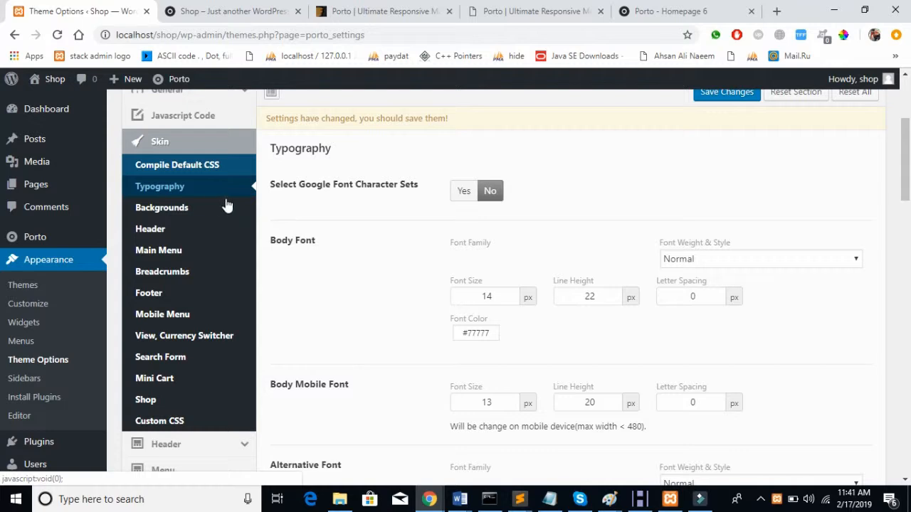
click(213, 205)
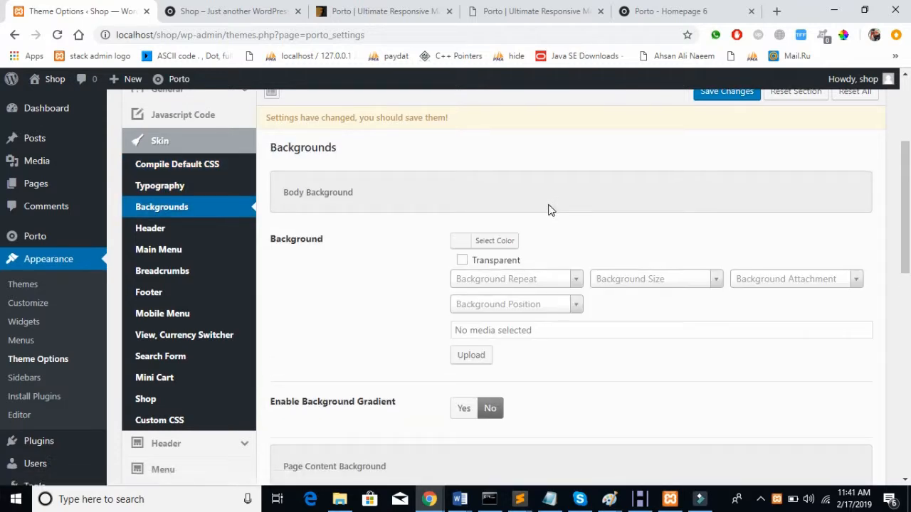
scroll(548, 210, down, 2)
mouse_move(429, 499)
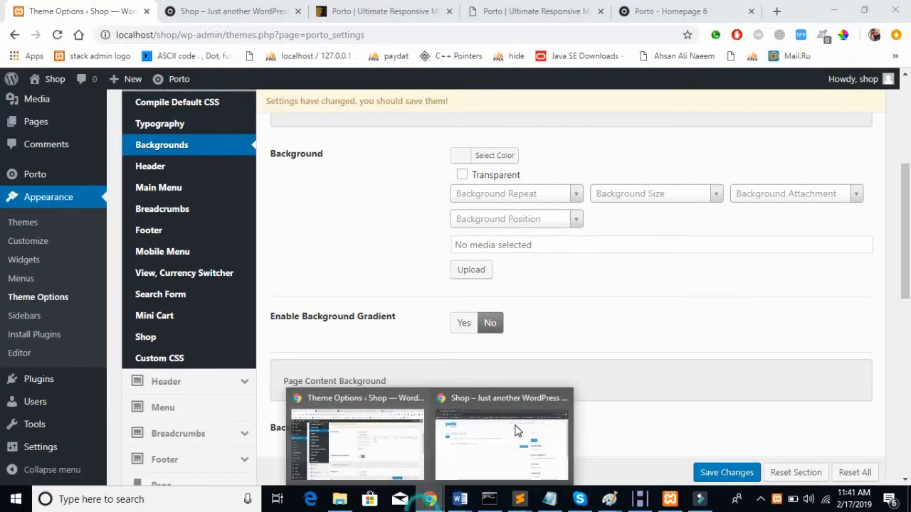
click(482, 443)
click(56, 36)
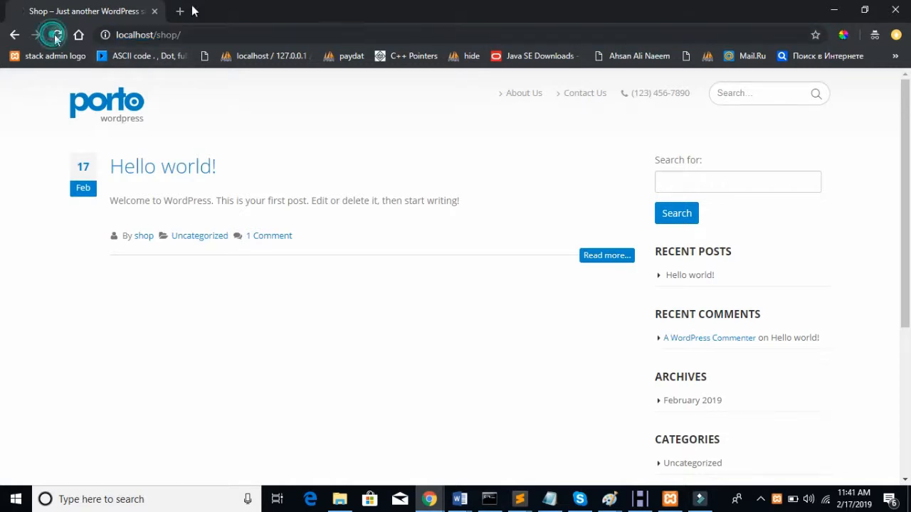
mouse_move(439, 502)
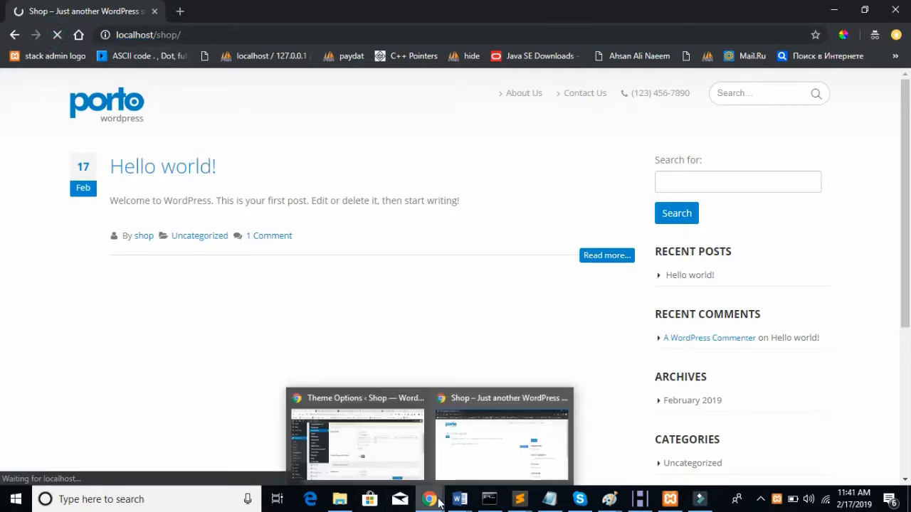
click(424, 453)
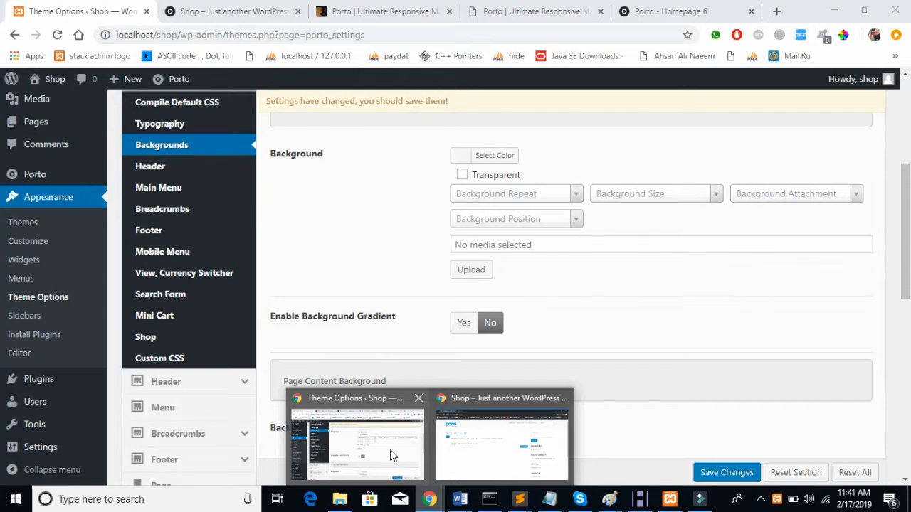
Step: Review the skin's Header and Main Menu settings, then go to the Shop homepage
scroll(517, 290, down, 4)
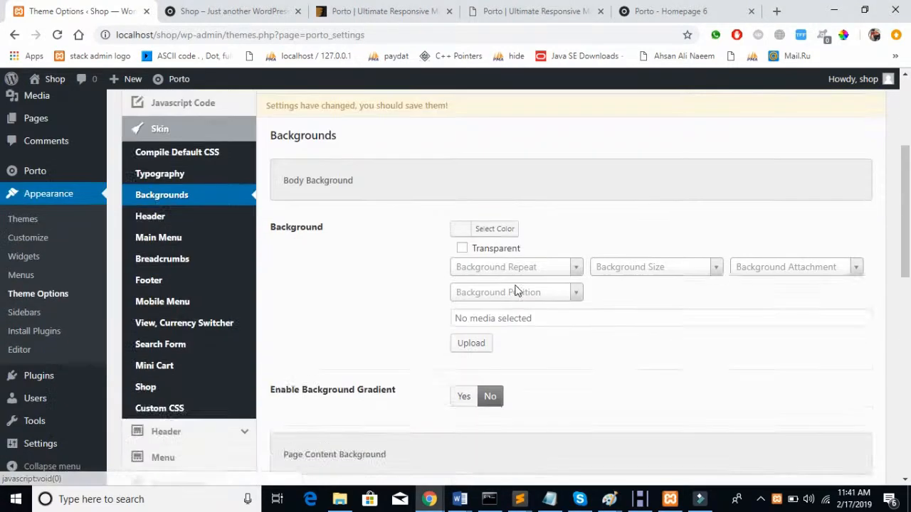
scroll(516, 291, up, 4)
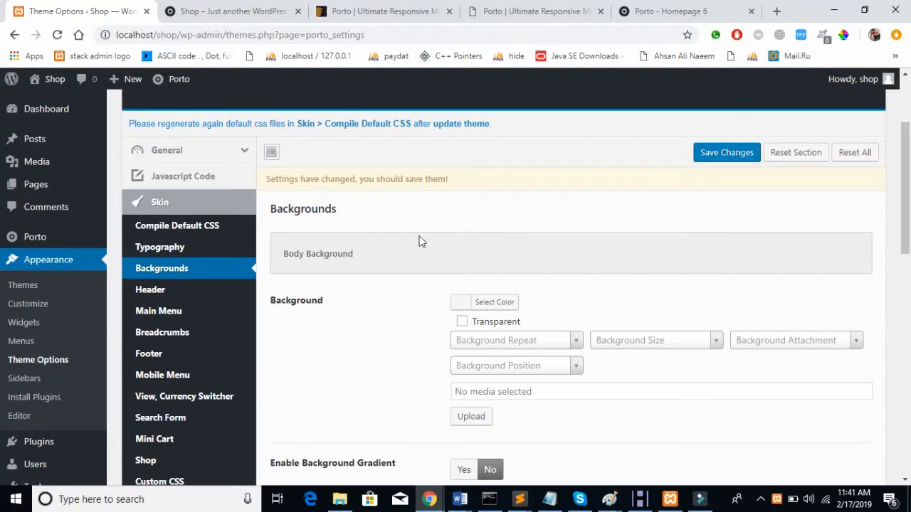
scroll(427, 245, down, 4)
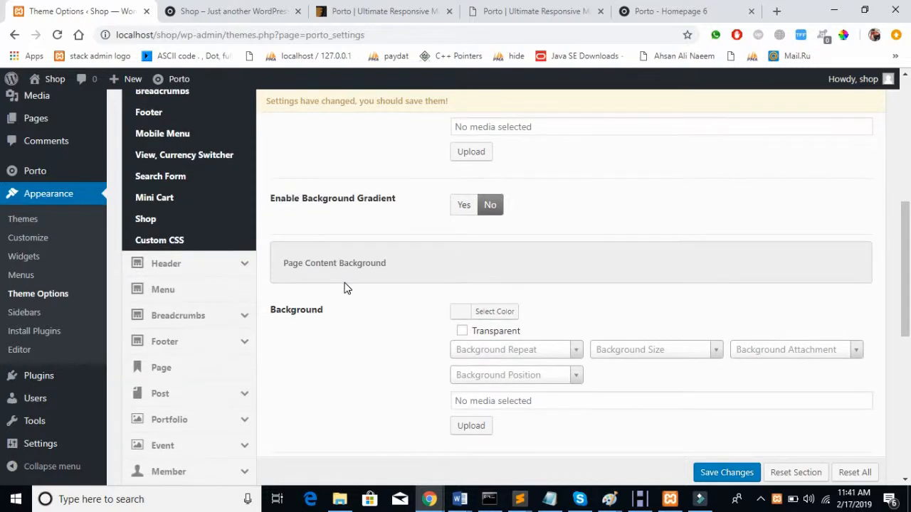
scroll(346, 288, down, 6)
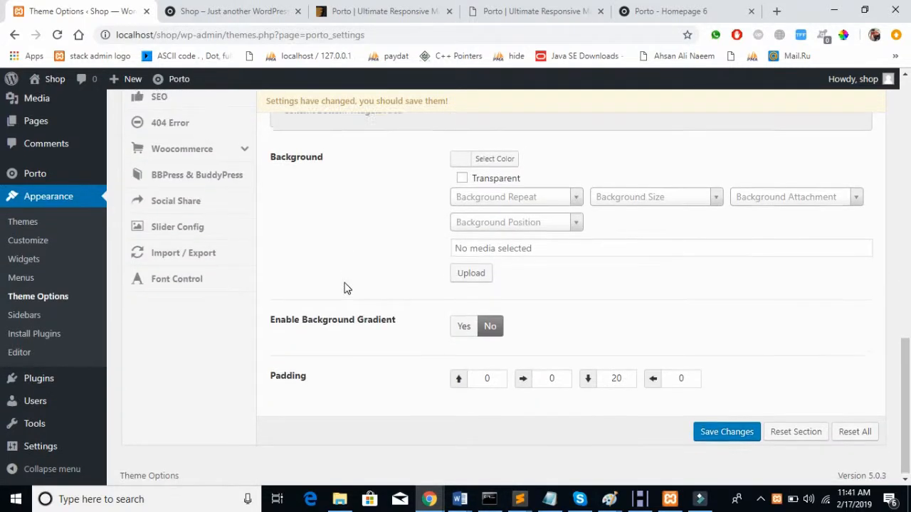
scroll(346, 287, up, 10)
scroll(346, 287, down, 2)
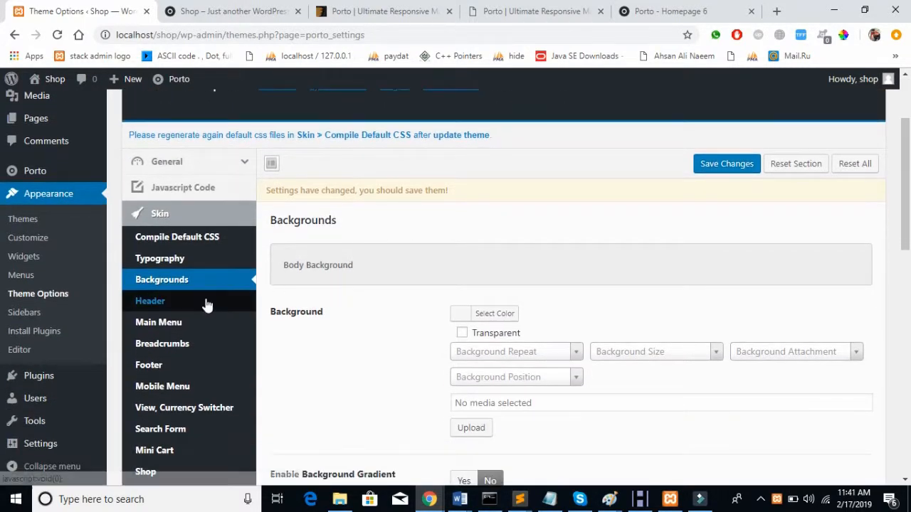
click(206, 304)
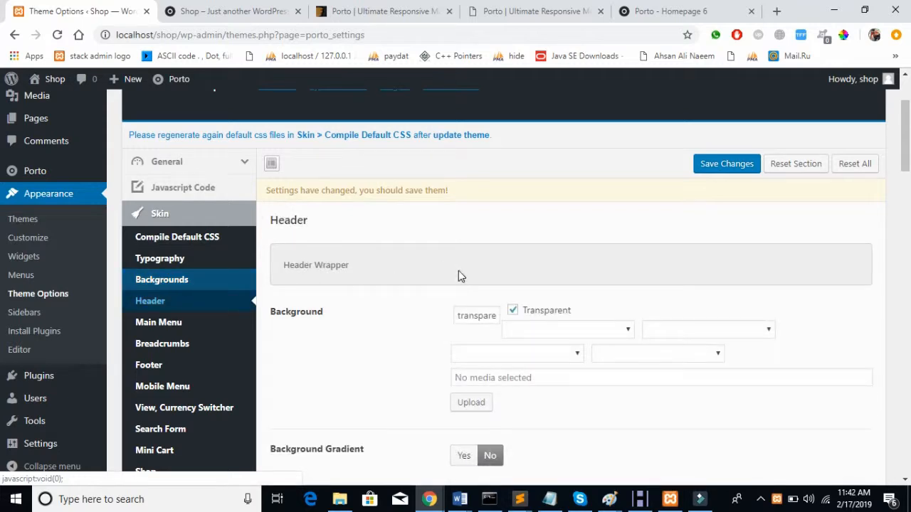
scroll(458, 270, down, 4)
scroll(458, 270, up, 4)
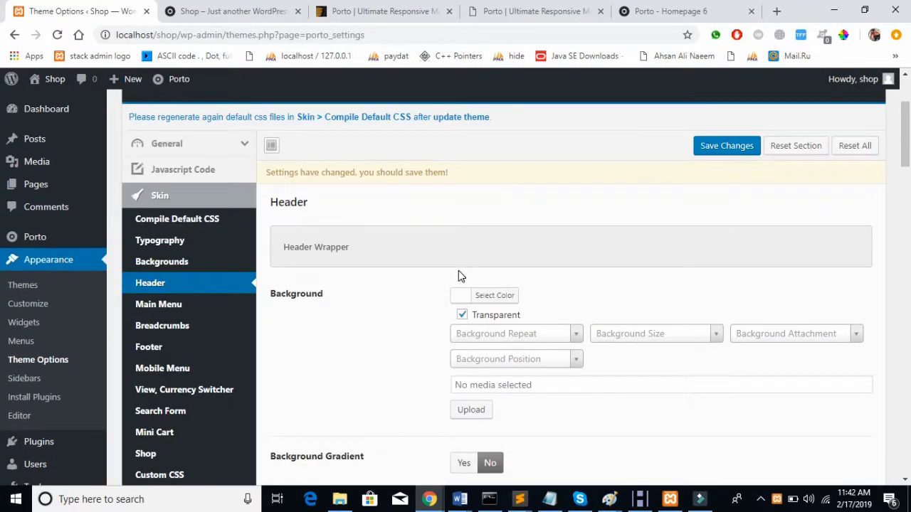
scroll(458, 271, up, 1)
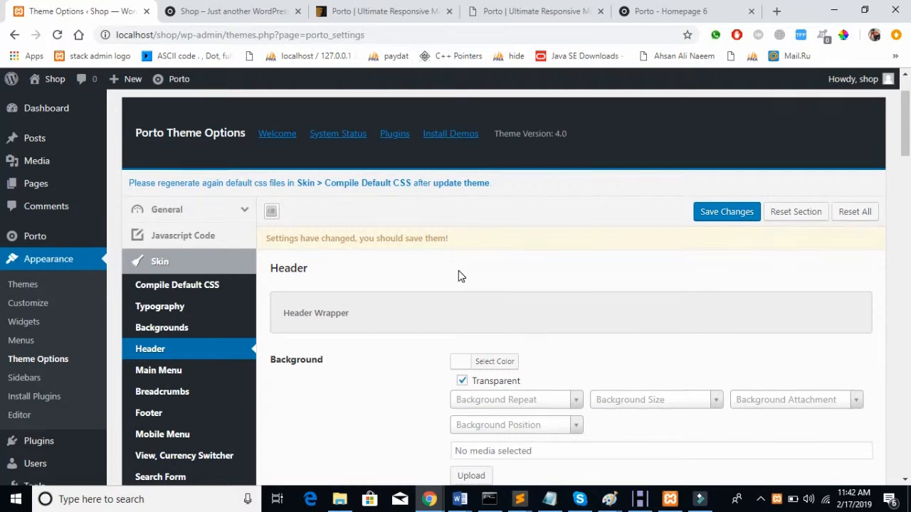
scroll(459, 270, down, 3)
click(201, 182)
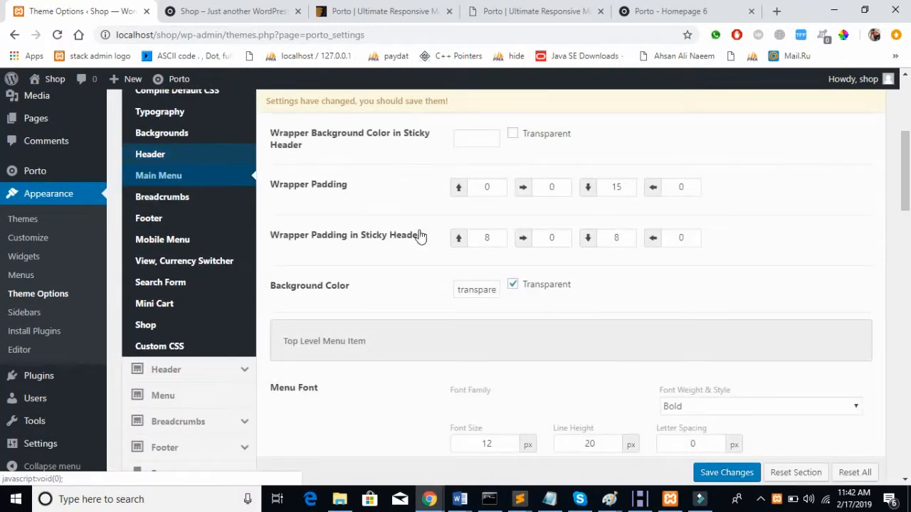
scroll(421, 240, up, 2)
scroll(421, 240, down, 3)
click(257, 9)
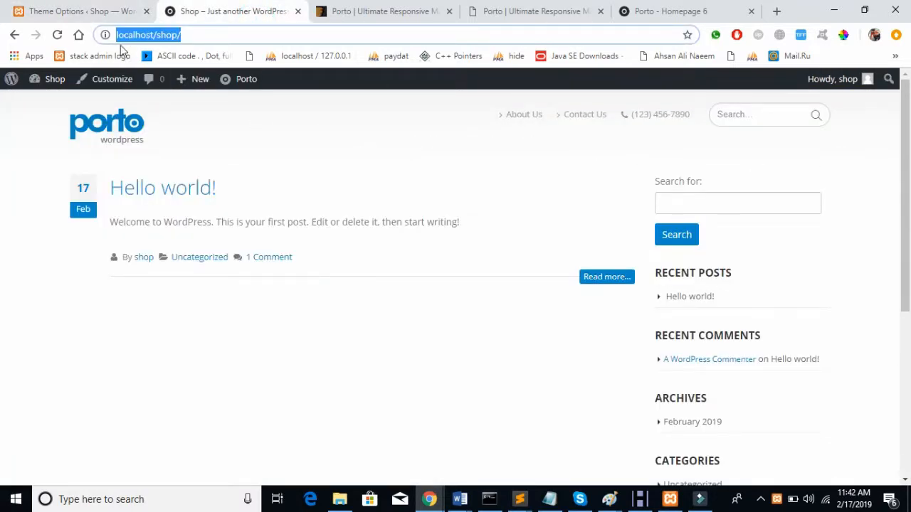
Step: Show the skin's Breadcrumbs settings and check the breadcrumb trail on the Hello world! post
click(64, 11)
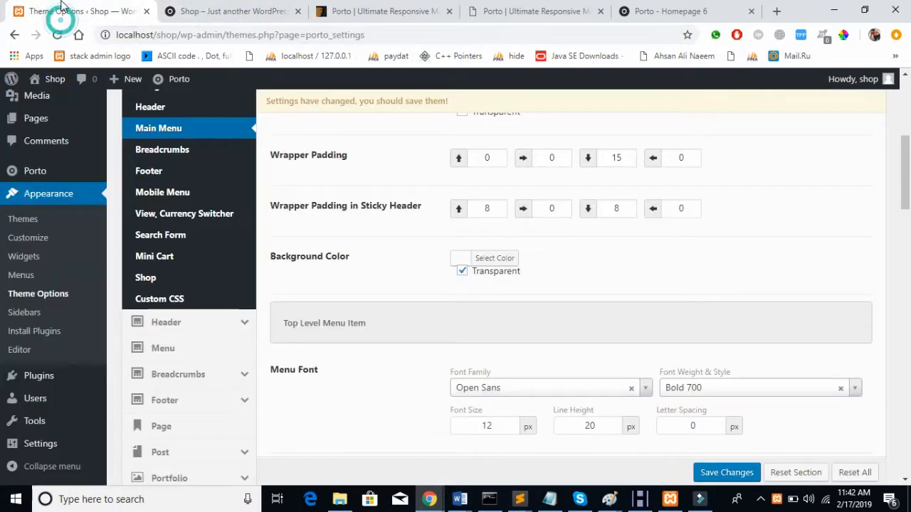
click(168, 148)
click(254, 16)
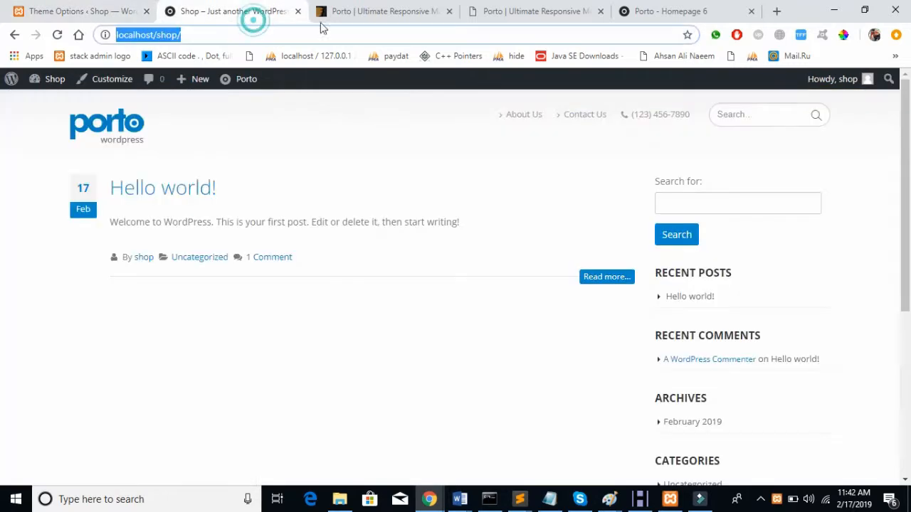
click(154, 194)
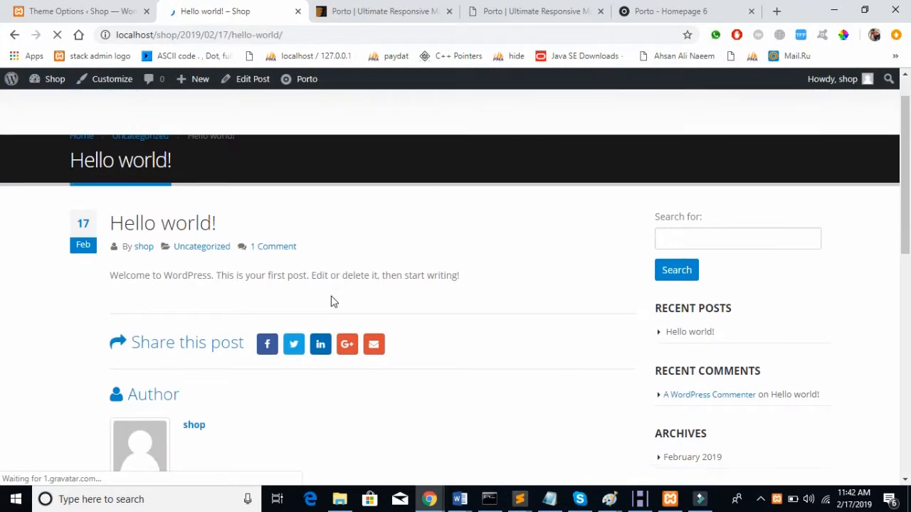
drag(271, 176, 46, 172)
click(55, 178)
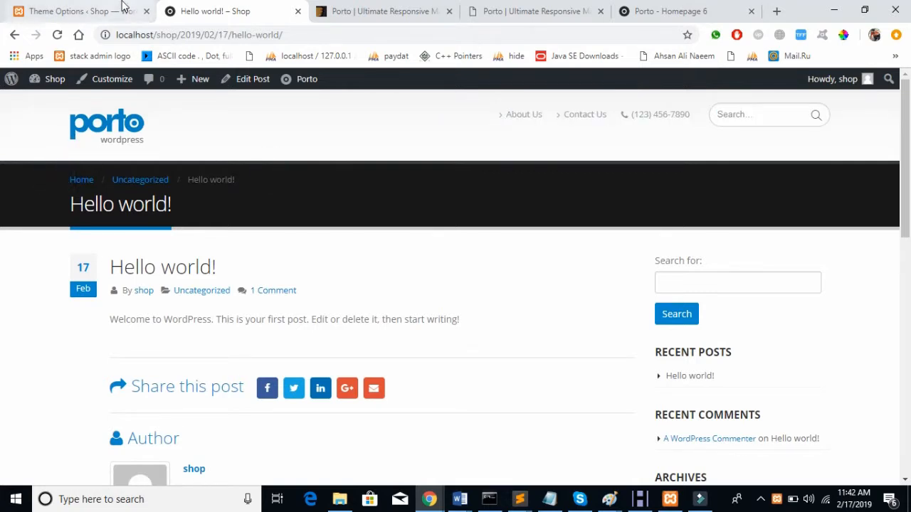
click(117, 11)
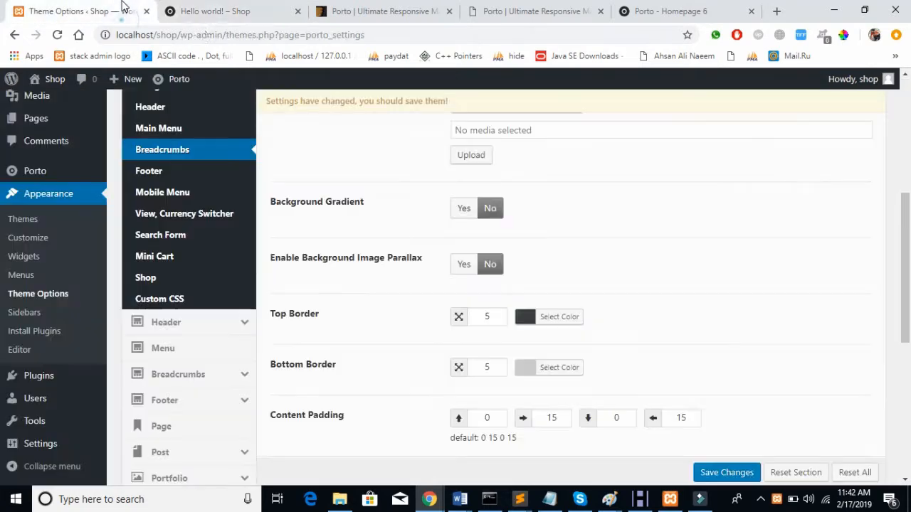
Step: Browse the skin's Footer, Mobile Menu, View/Currency Switcher and Search Form colour settings
click(163, 171)
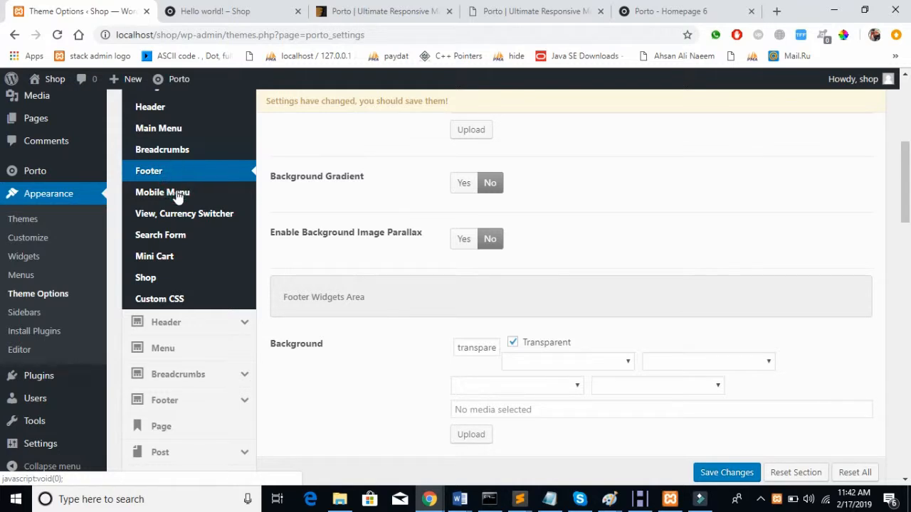
click(178, 192)
click(196, 215)
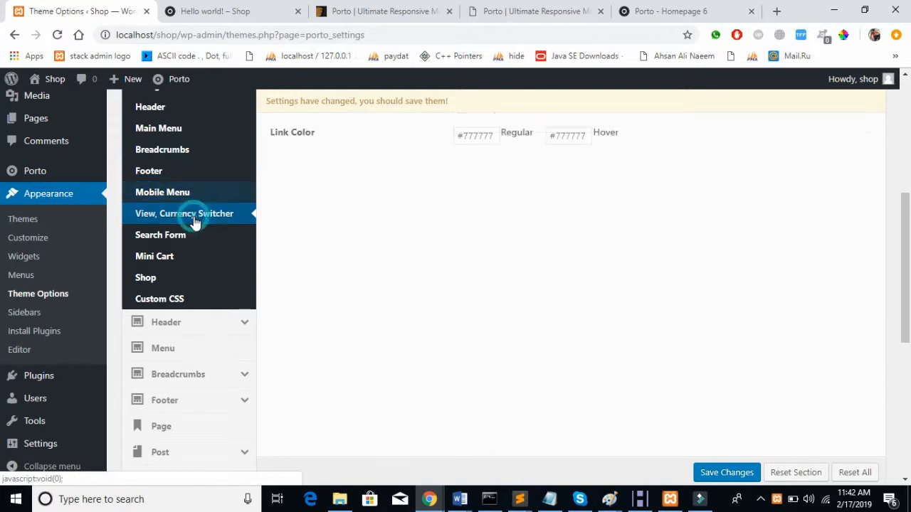
scroll(350, 289, up, 1)
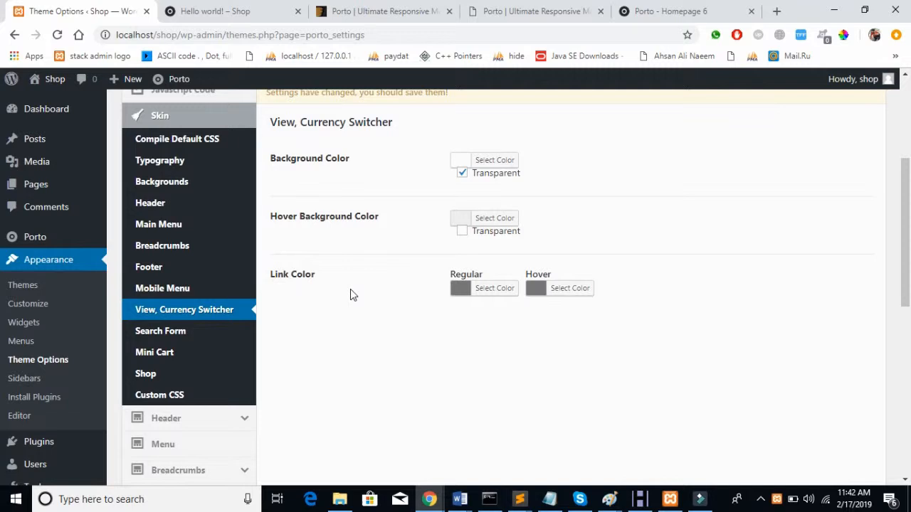
click(174, 333)
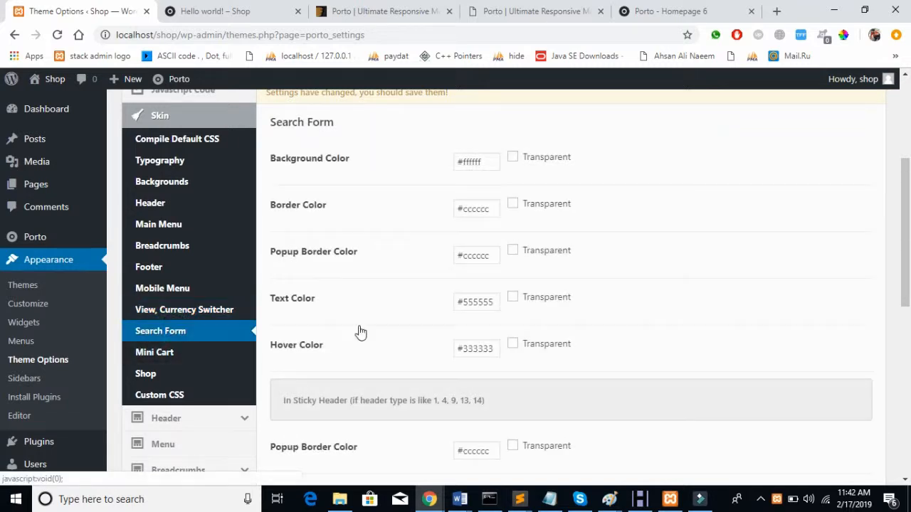
scroll(358, 330, down, 3)
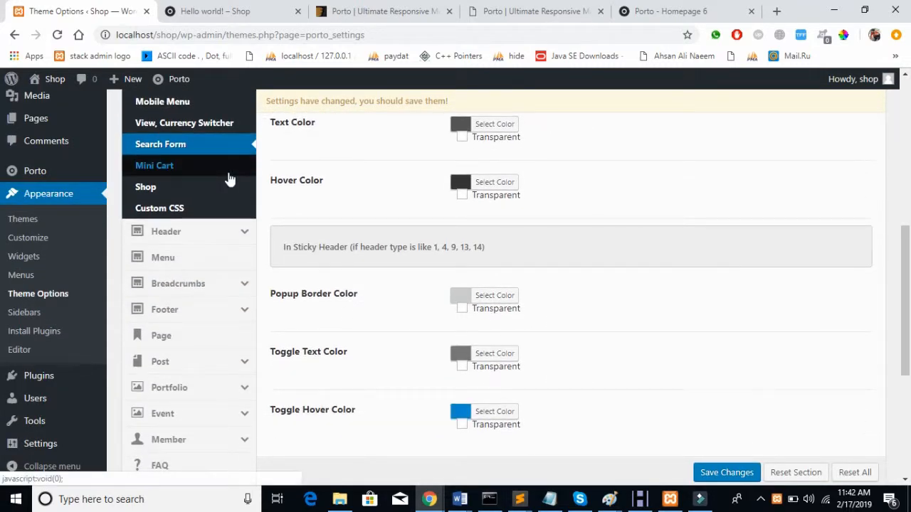
Step: Check the Mini Cart and Shop colour settings, then move to the Header section
click(228, 172)
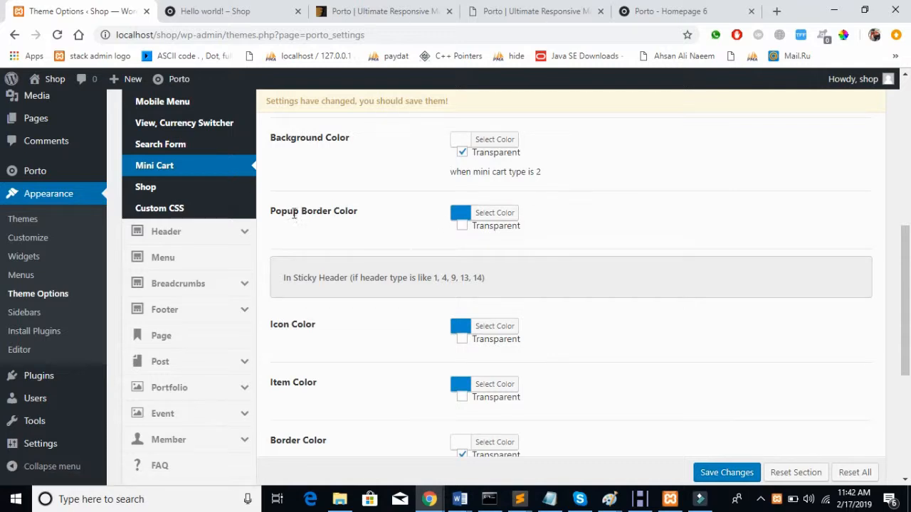
click(207, 189)
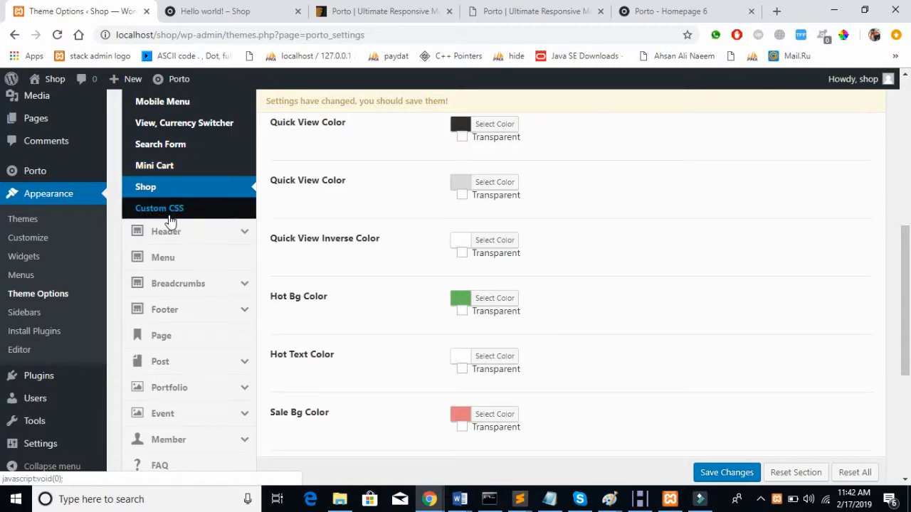
click(176, 187)
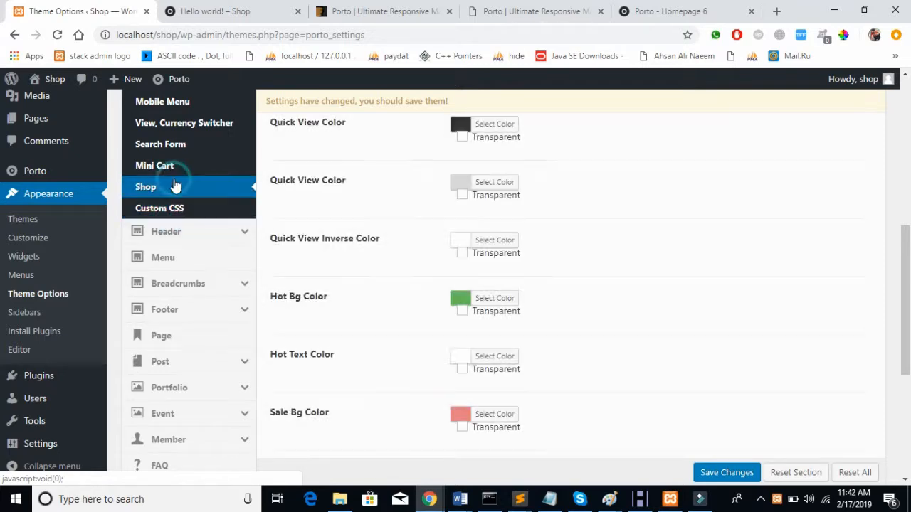
scroll(371, 255, up, 2)
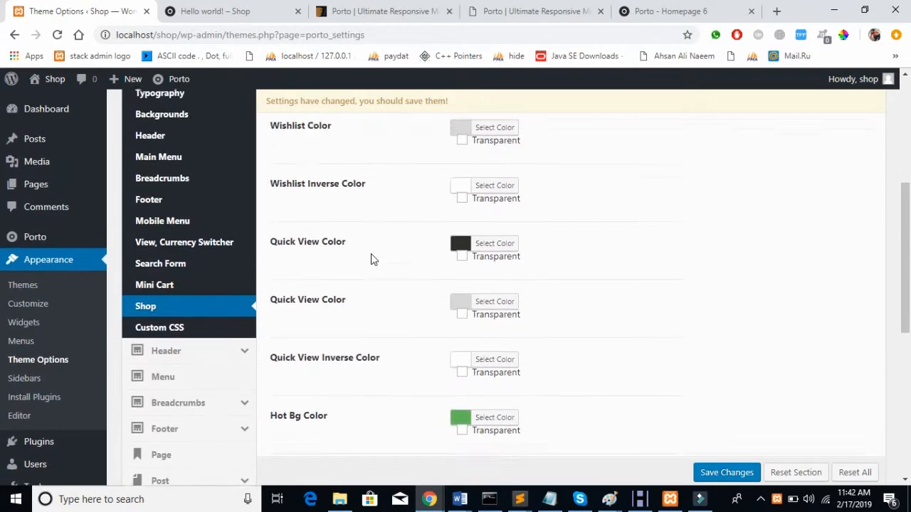
scroll(371, 259, down, 4)
click(242, 130)
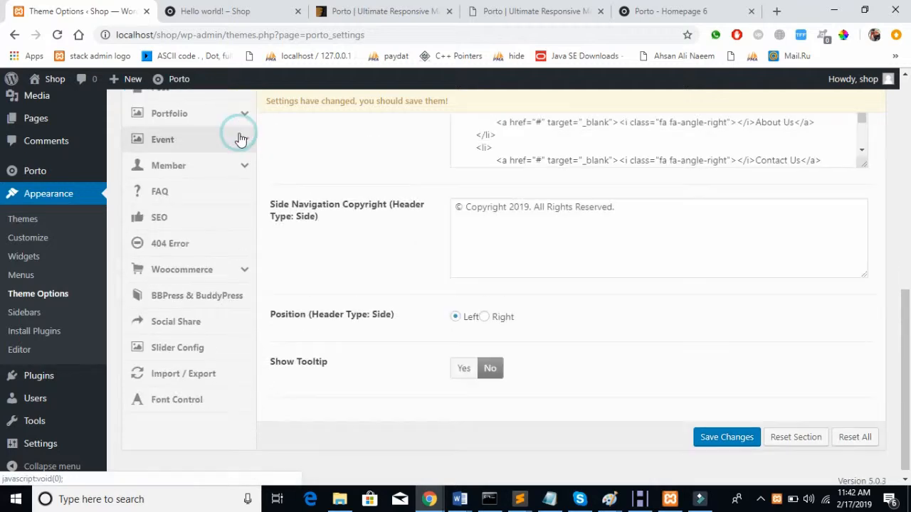
Step: Choose header layout 13 with the centred logo under Header Type and save the Theme Options
scroll(236, 152, up, 8)
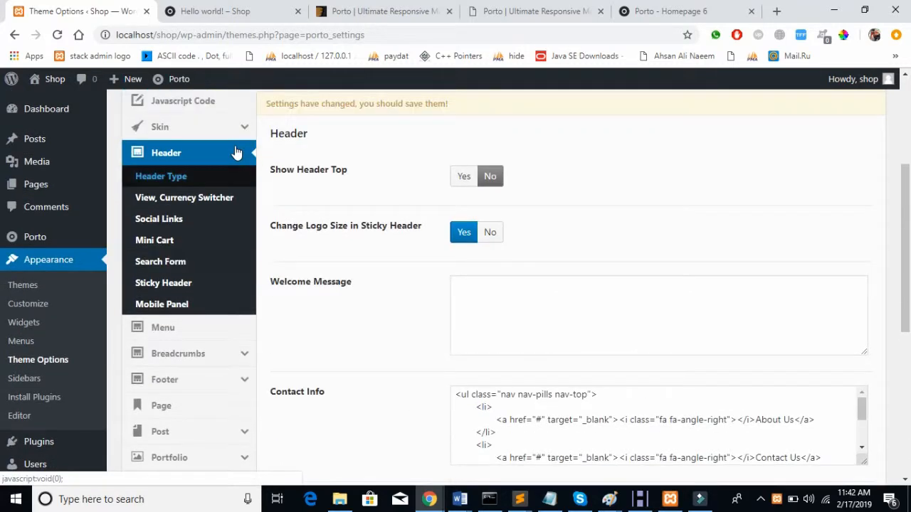
click(202, 219)
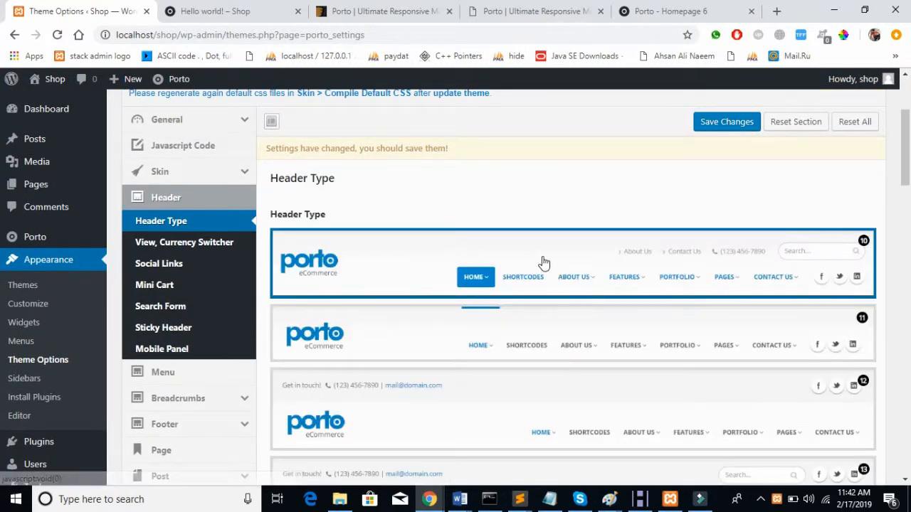
scroll(544, 262, down, 1)
scroll(543, 263, down, 5)
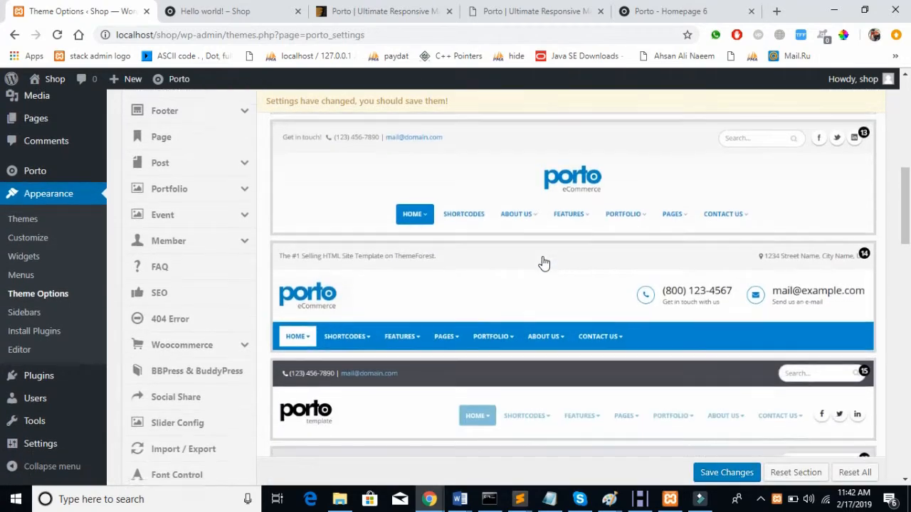
scroll(543, 263, down, 3)
scroll(543, 262, up, 8)
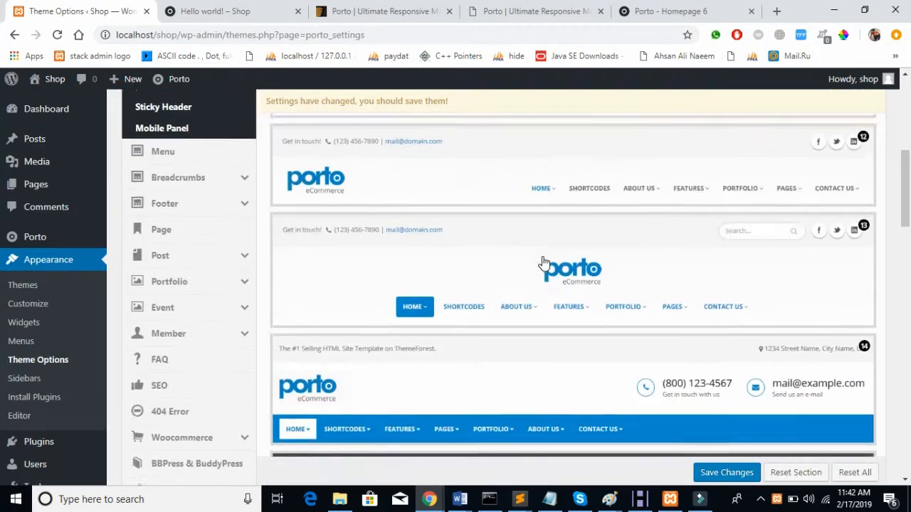
scroll(543, 263, down, 4)
scroll(543, 262, up, 3)
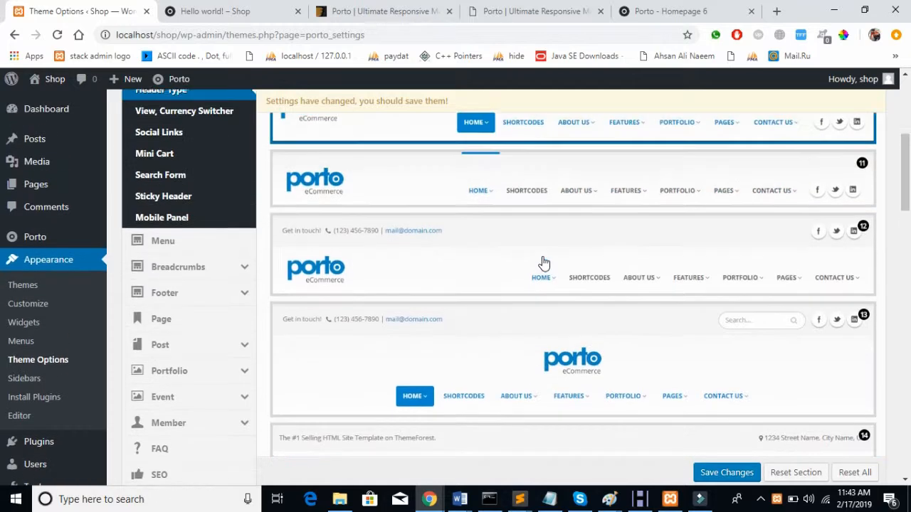
scroll(543, 263, down, 8)
scroll(543, 262, up, 3)
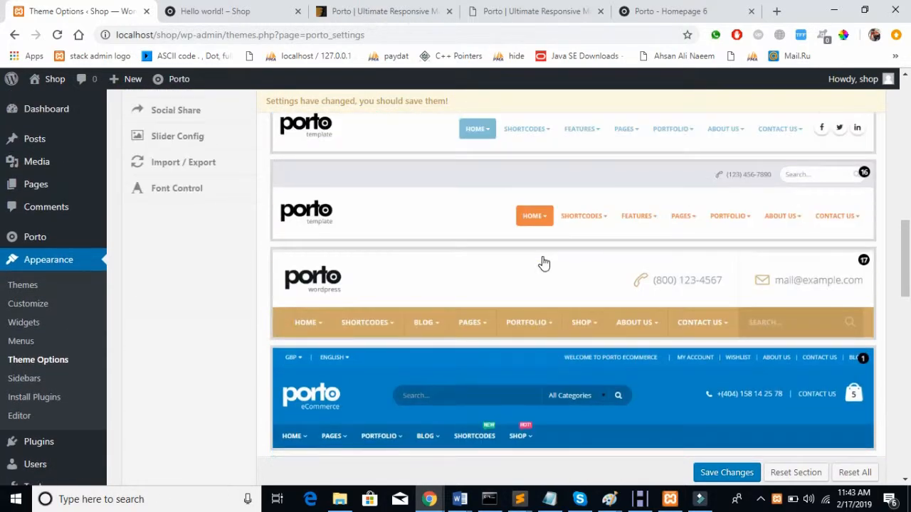
scroll(543, 263, up, 3)
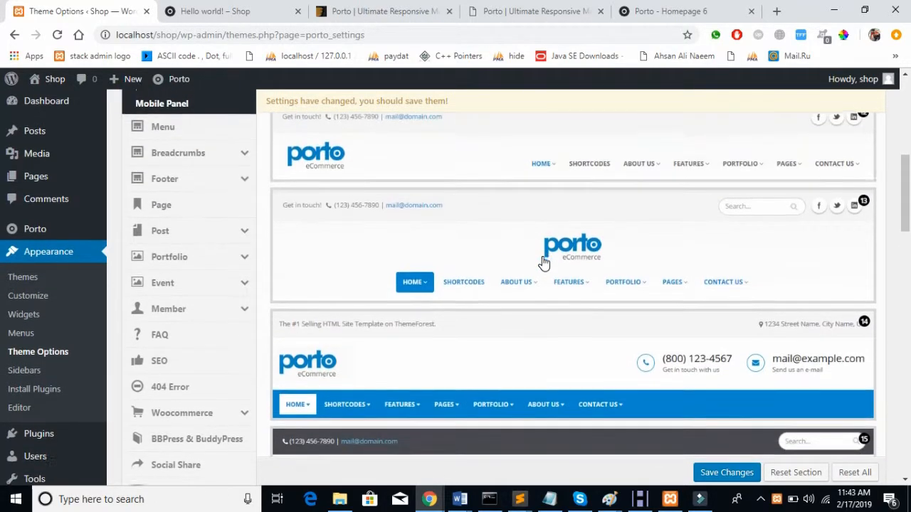
scroll(543, 263, down, 1)
scroll(729, 218, up, 1)
click(585, 230)
click(726, 474)
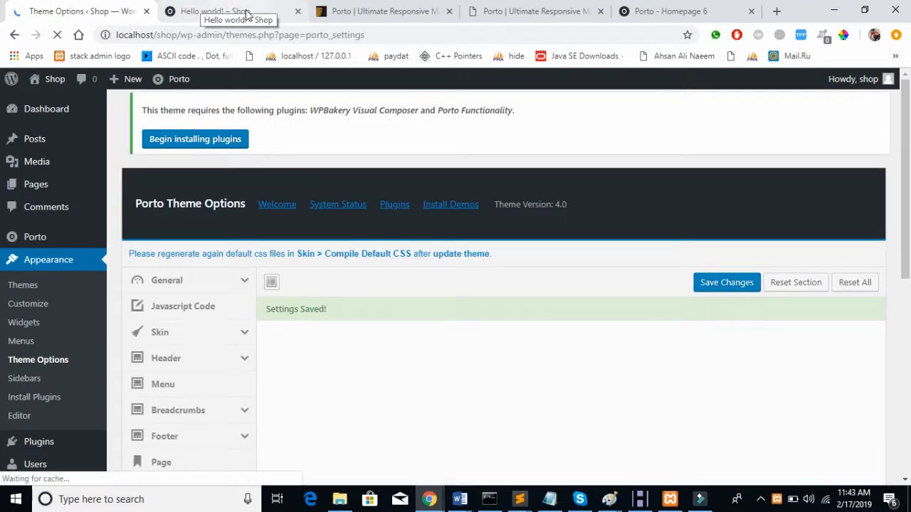
Step: Reload the Hello world! post to confirm the centred Porto logo header, then return to Theme Options
click(213, 14)
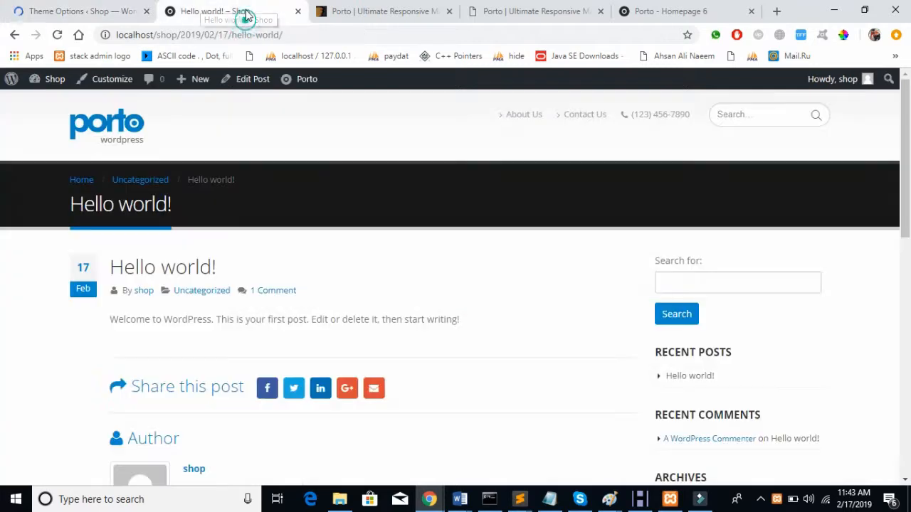
click(59, 41)
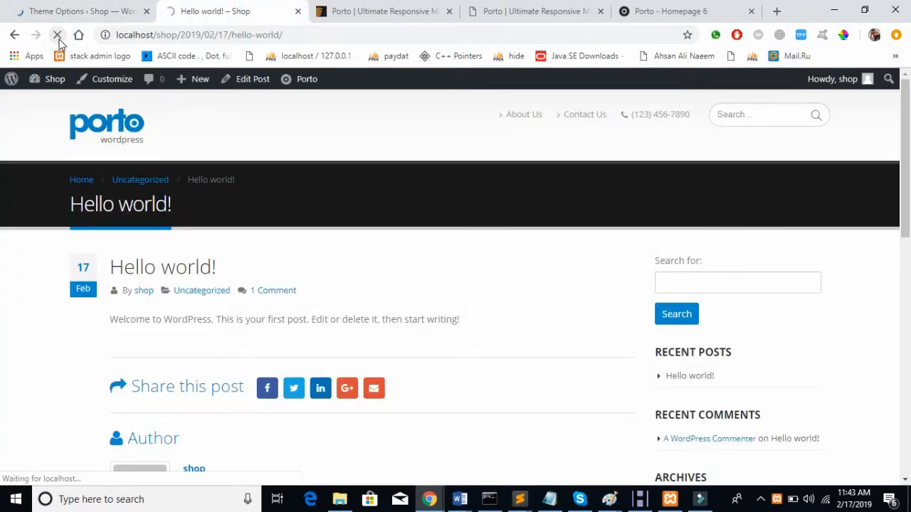
click(71, 12)
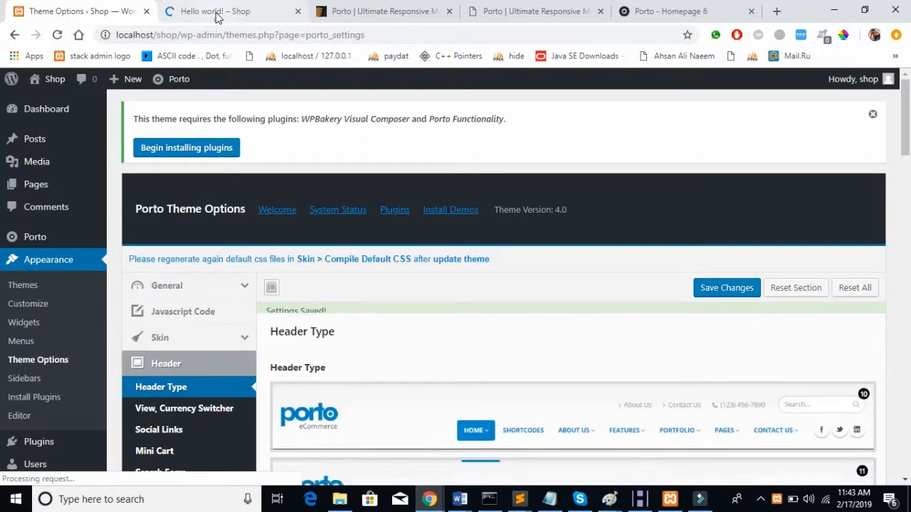
click(217, 14)
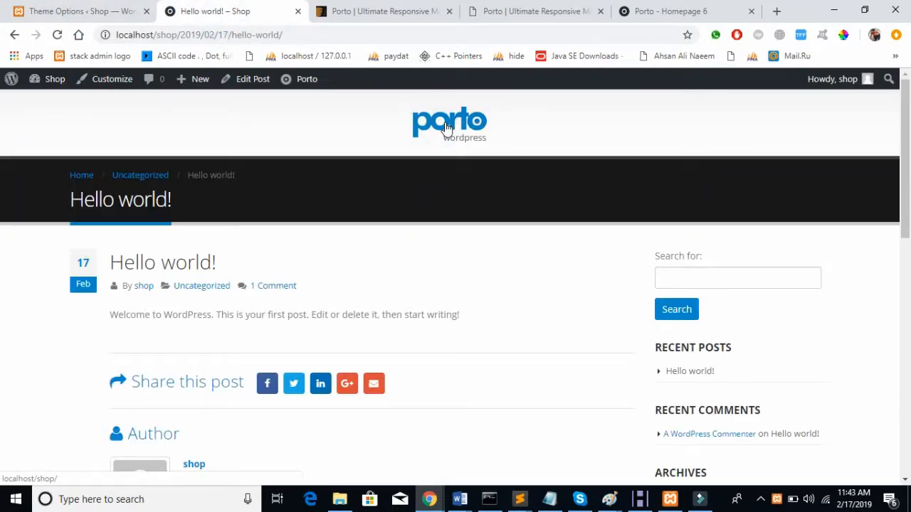
click(82, 12)
scroll(546, 298, down, 5)
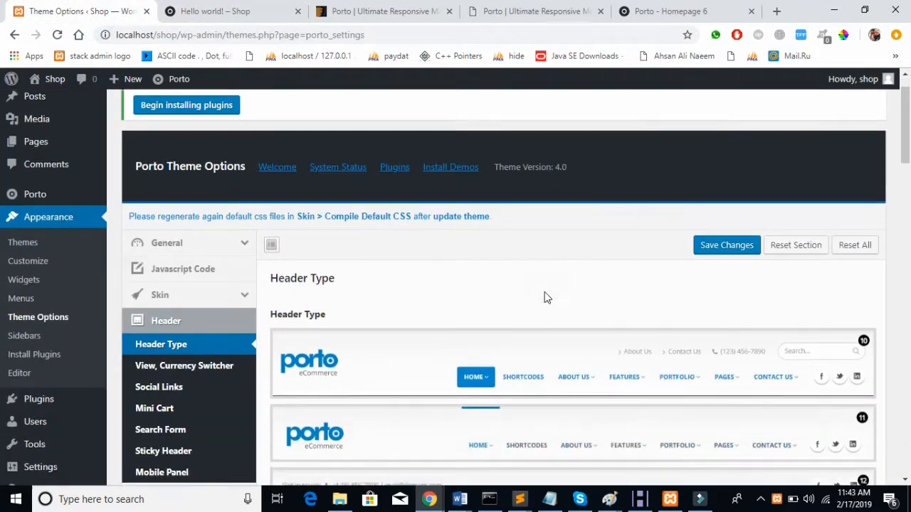
Step: Browse the Porto Header settings groups, including View, Currency Switcher and Menu, in Theme Options
scroll(427, 356, up, 3)
scroll(316, 417, down, 1)
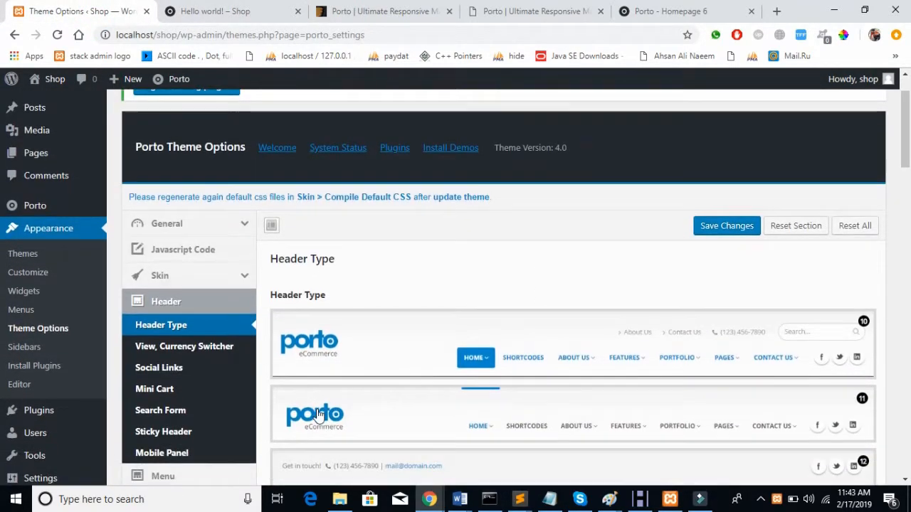
click(230, 347)
scroll(230, 347, down, 4)
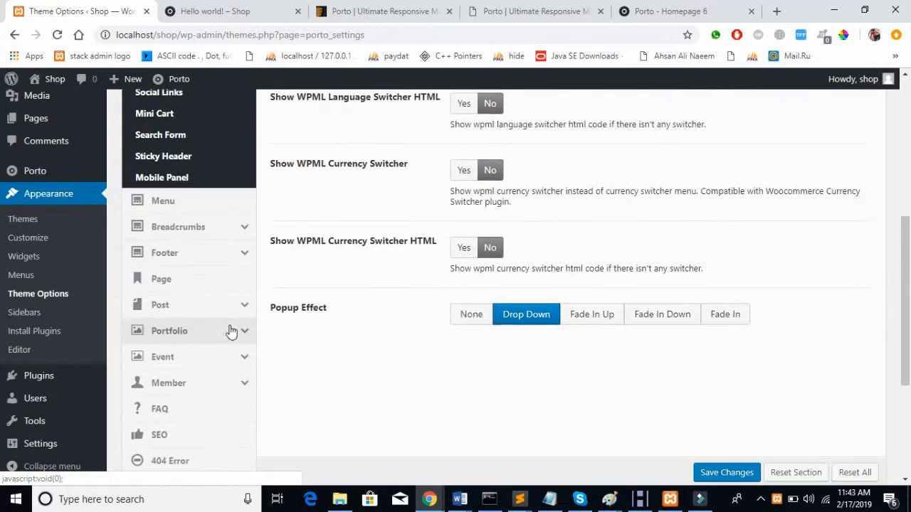
scroll(237, 245, up, 1)
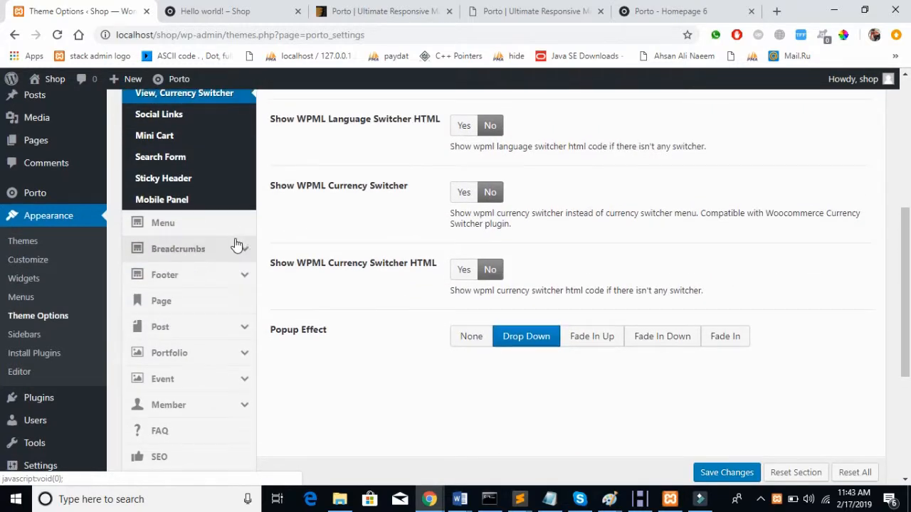
click(231, 226)
scroll(231, 238, up, 4)
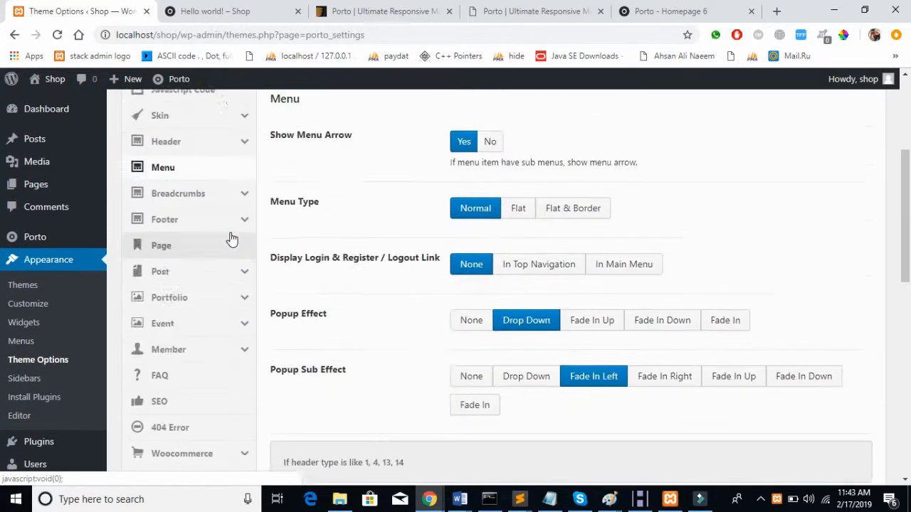
scroll(230, 238, down, 1)
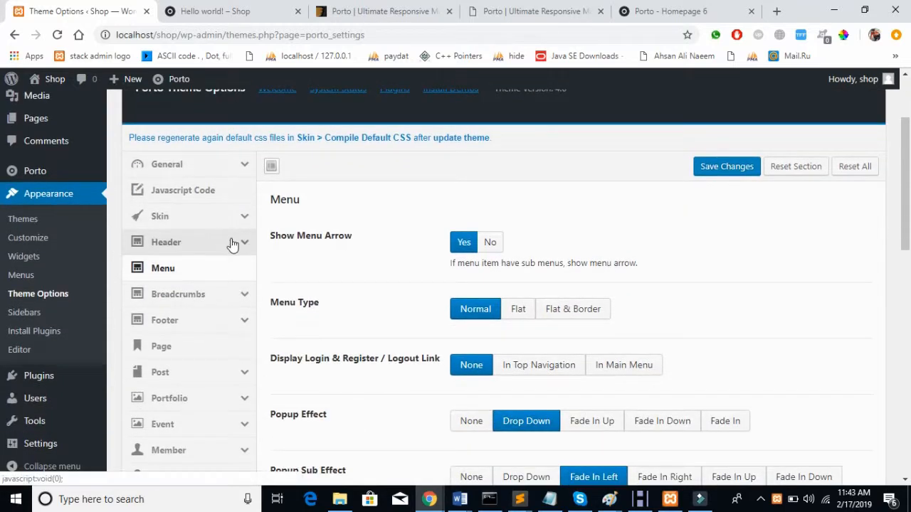
click(230, 240)
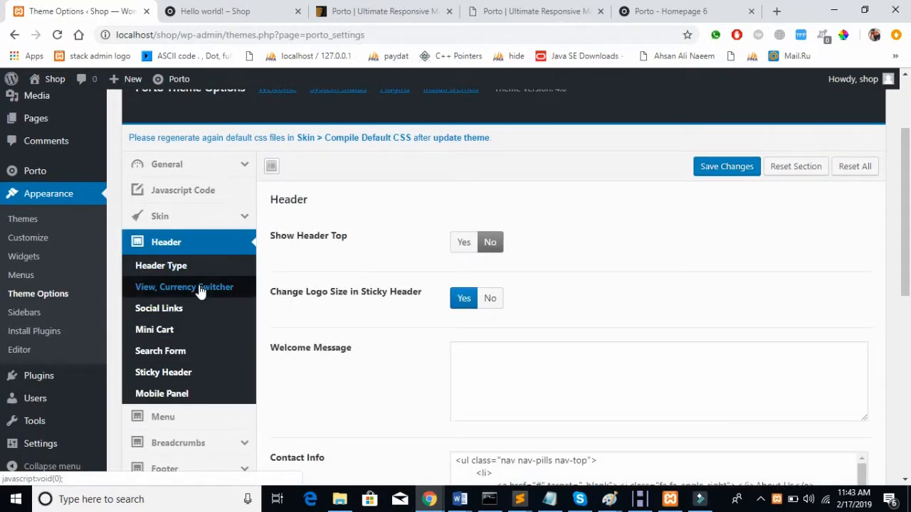
click(200, 289)
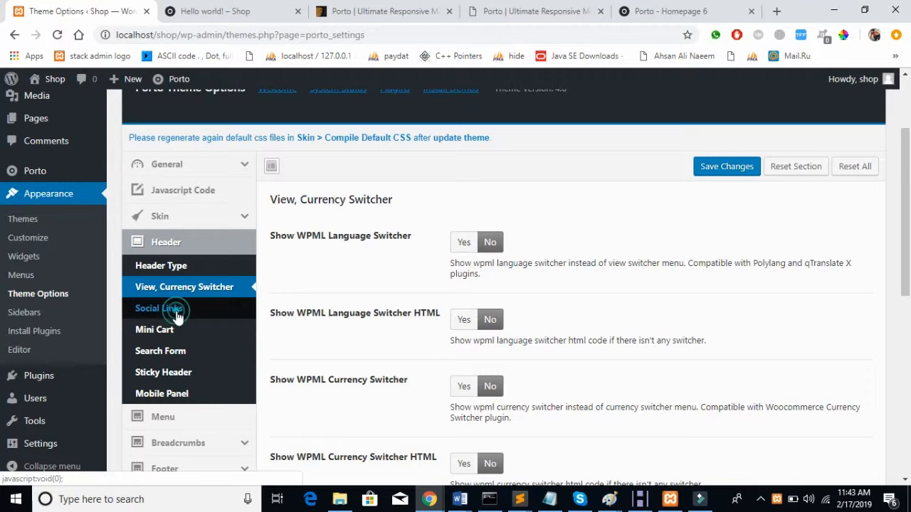
Step: Set Show Social Links to Yes under Header > Social Links
click(177, 317)
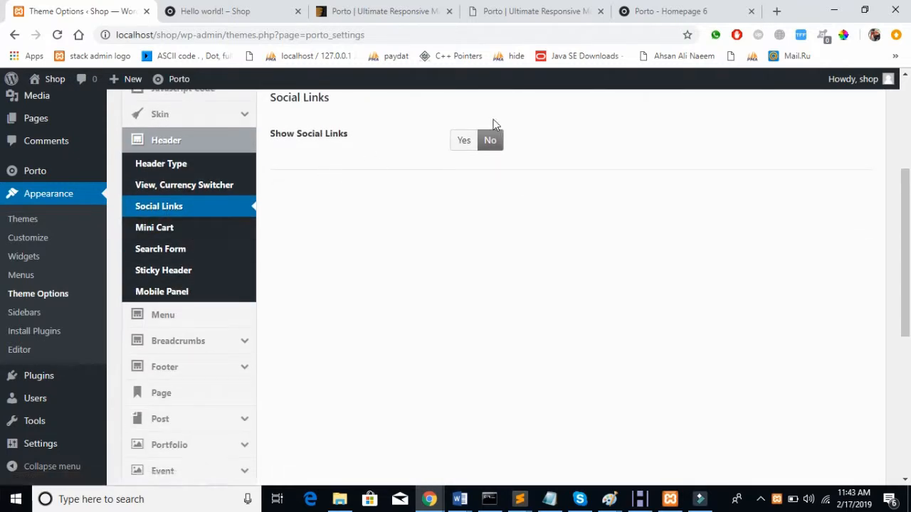
click(462, 141)
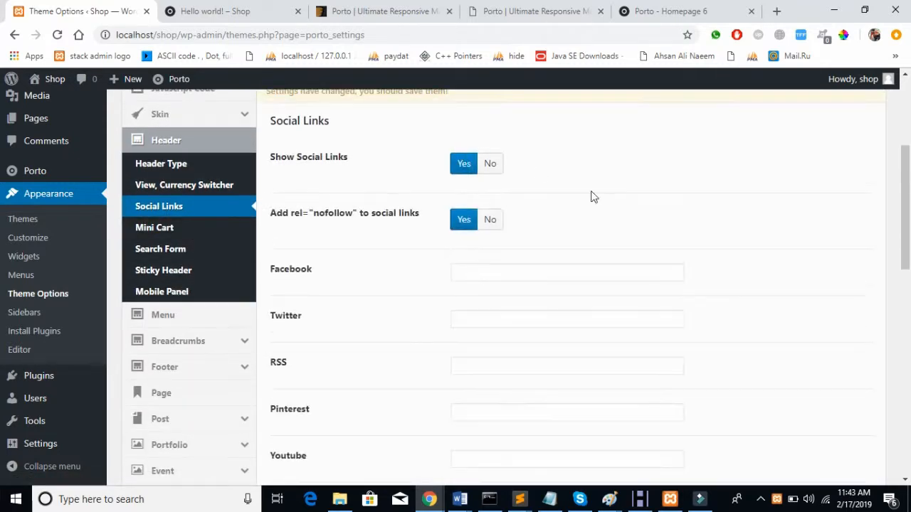
scroll(594, 197, down, 3)
scroll(595, 197, up, 4)
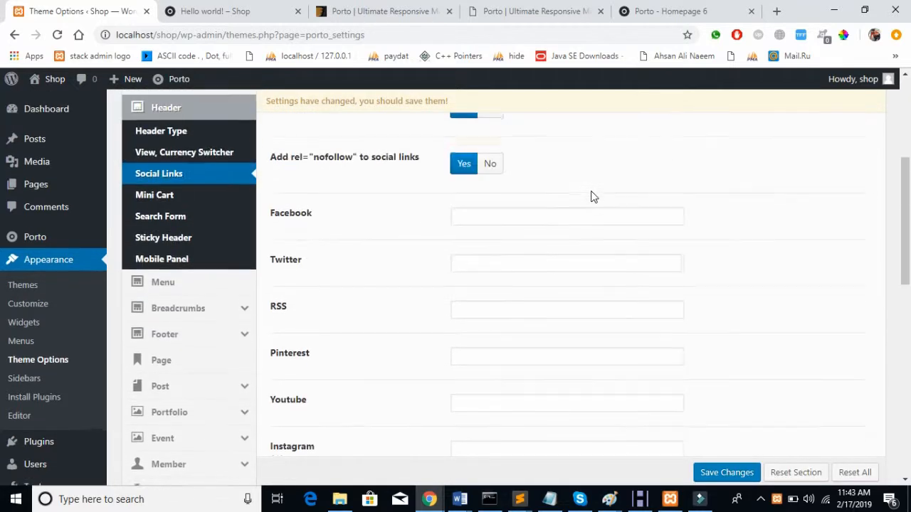
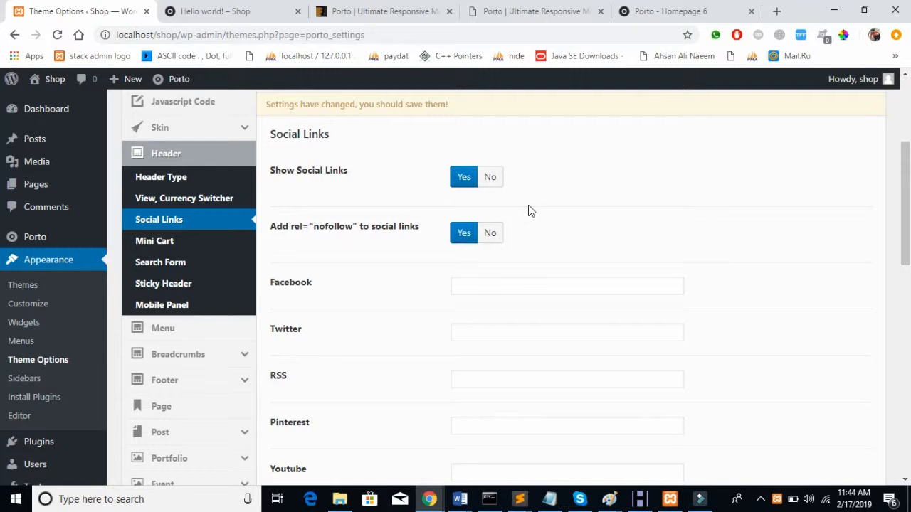
Step: Switch Show Social Links to No in the header settings and save the Theme Options
click(491, 177)
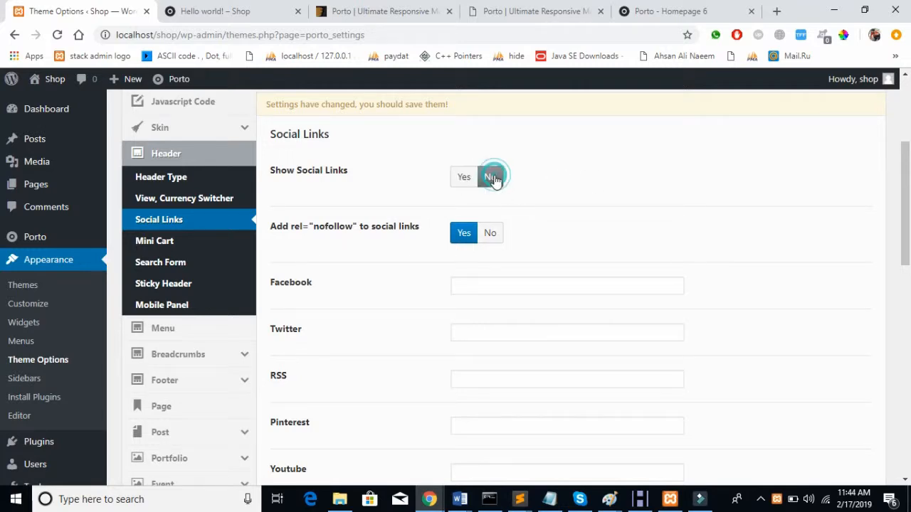
scroll(697, 160, up, 2)
click(729, 171)
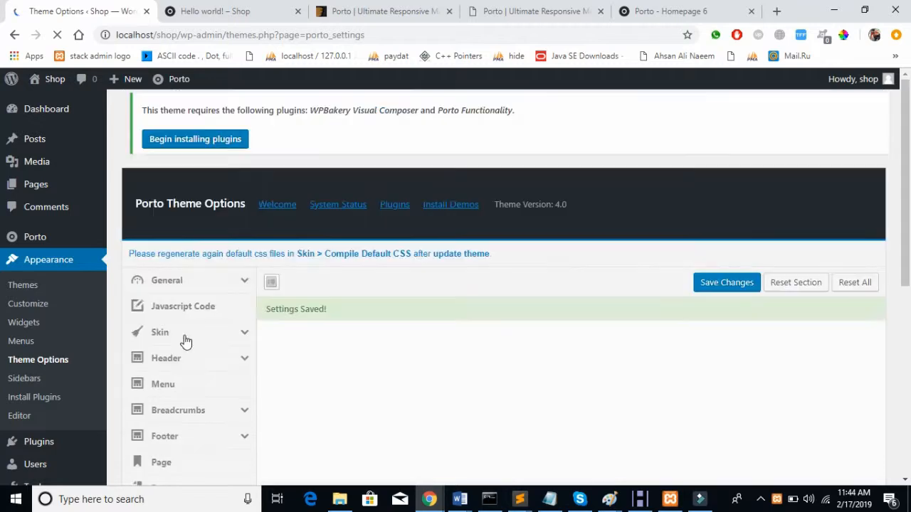
scroll(186, 343, down, 2)
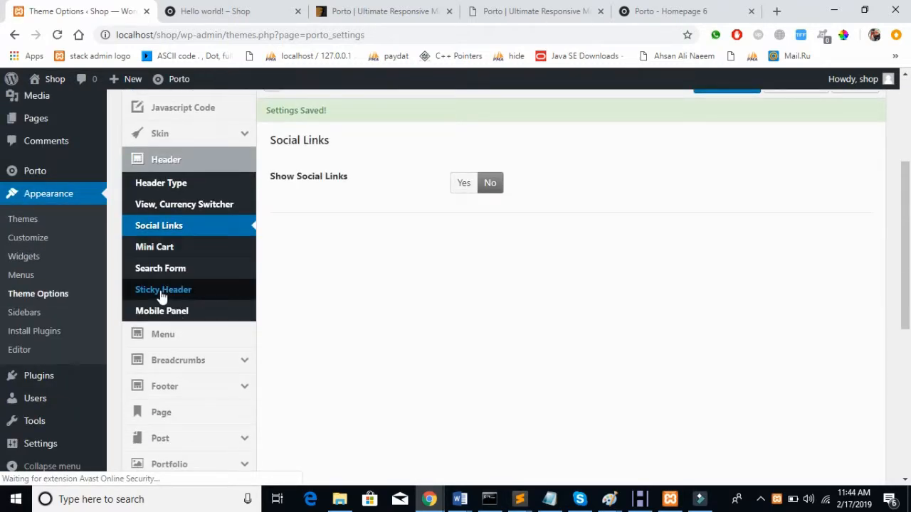
Step: Open the Sticky Header settings and compare them against the Hello world! post's current header
click(162, 292)
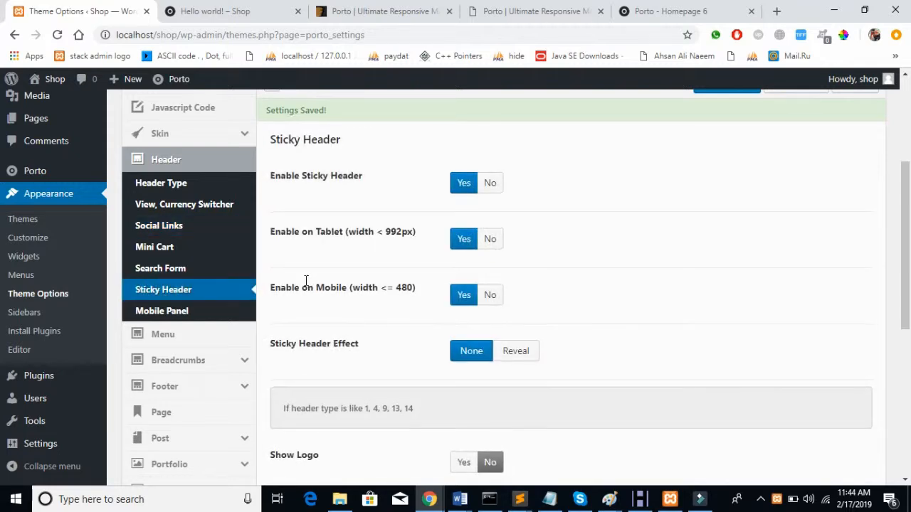
scroll(306, 285, down, 4)
scroll(306, 285, up, 3)
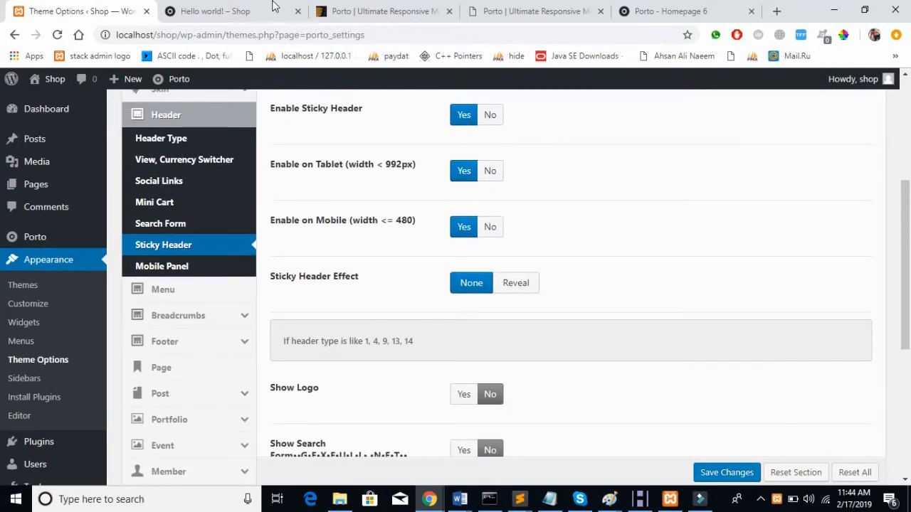
click(271, 12)
scroll(543, 269, down, 10)
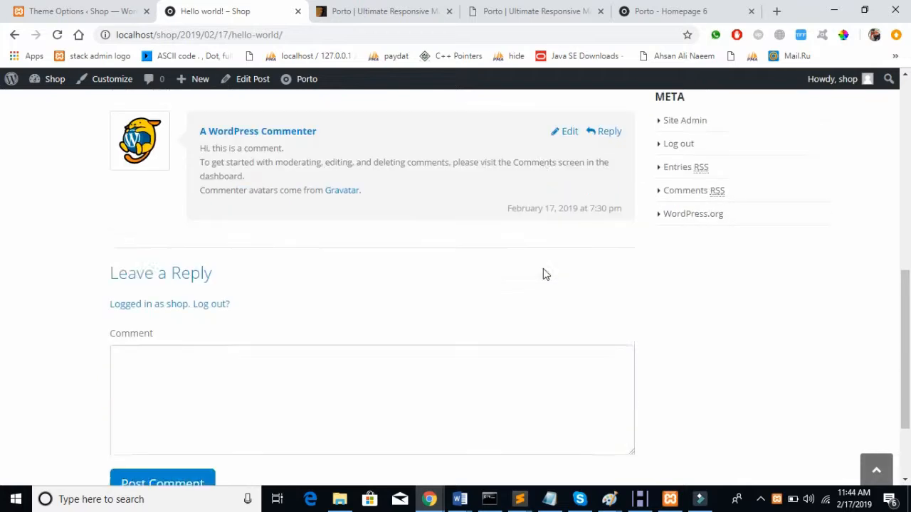
scroll(544, 268, up, 10)
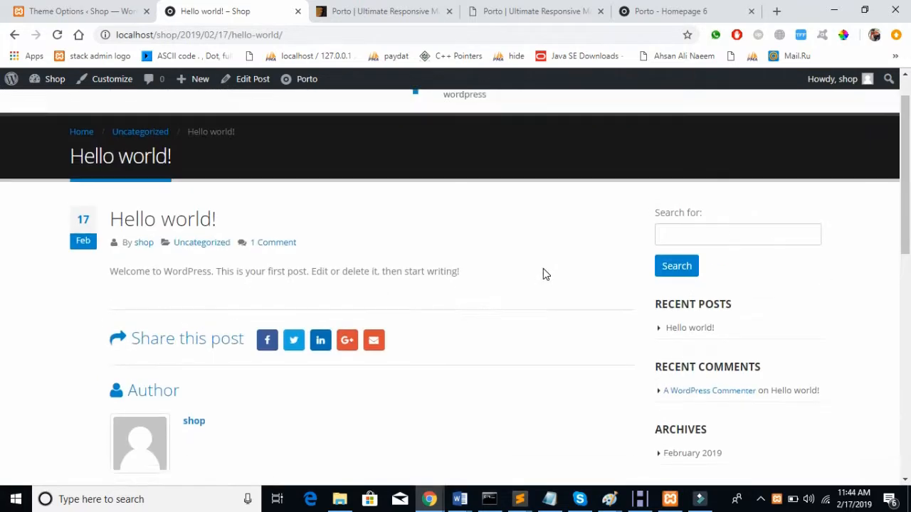
scroll(543, 269, down, 10)
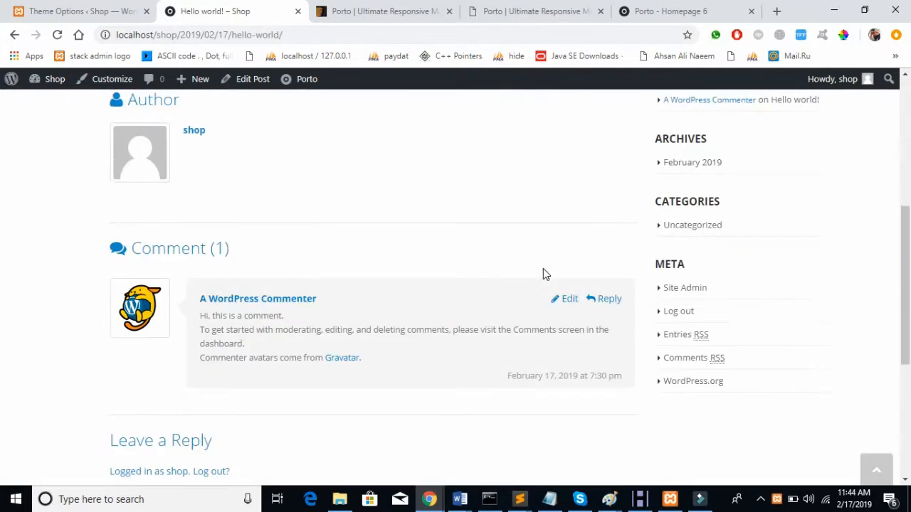
click(63, 6)
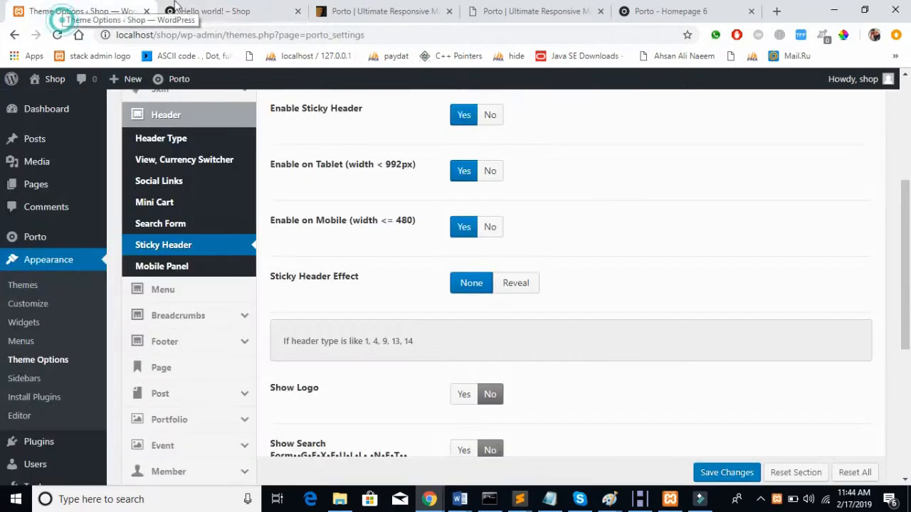
scroll(473, 270, up, 2)
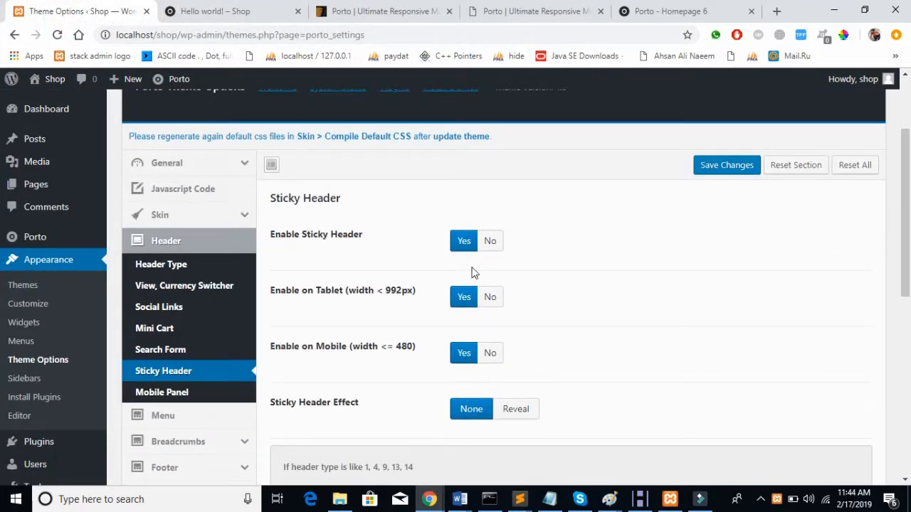
scroll(473, 273, down, 4)
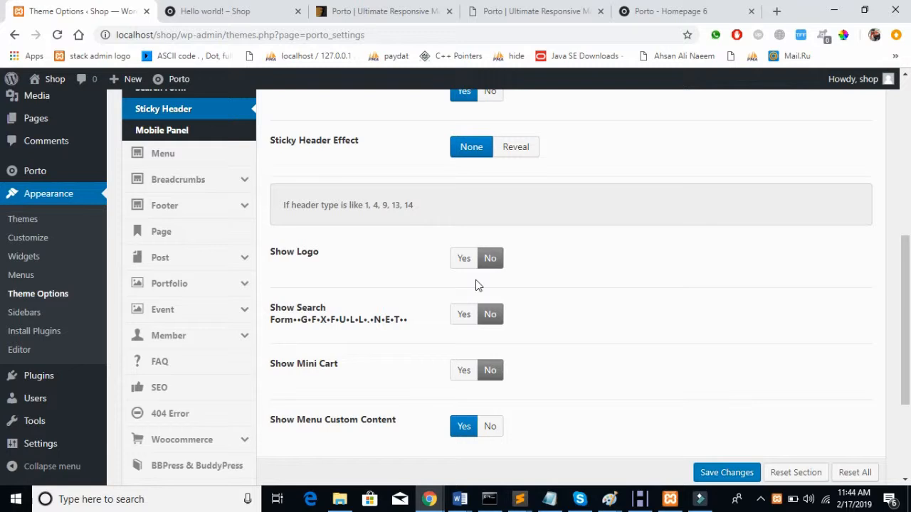
Step: Set sticky header Show Logo to Yes, leave Show Mini Cart at No, and save
click(467, 260)
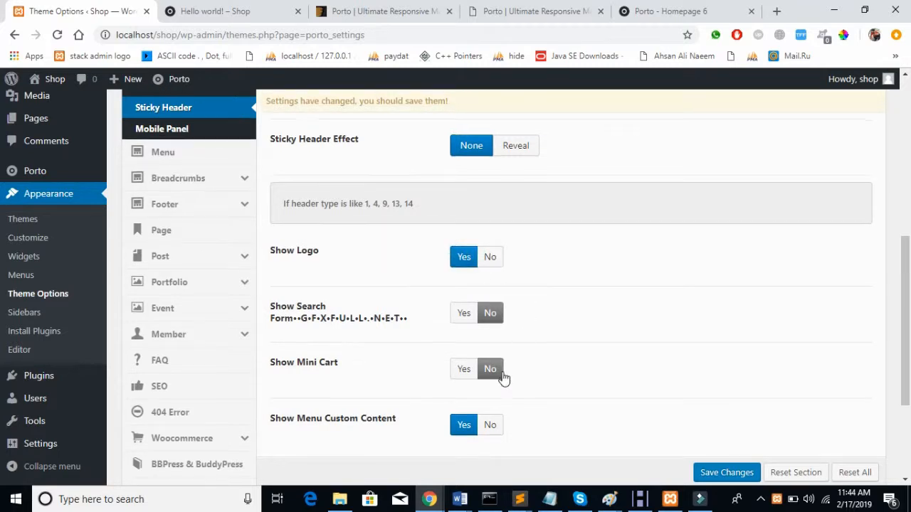
scroll(498, 356, down, 2)
scroll(484, 269, down, 2)
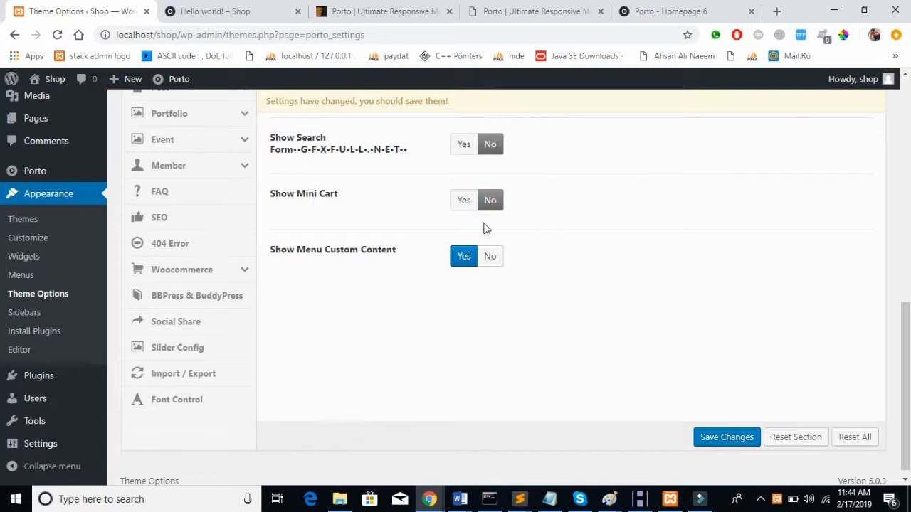
click(463, 204)
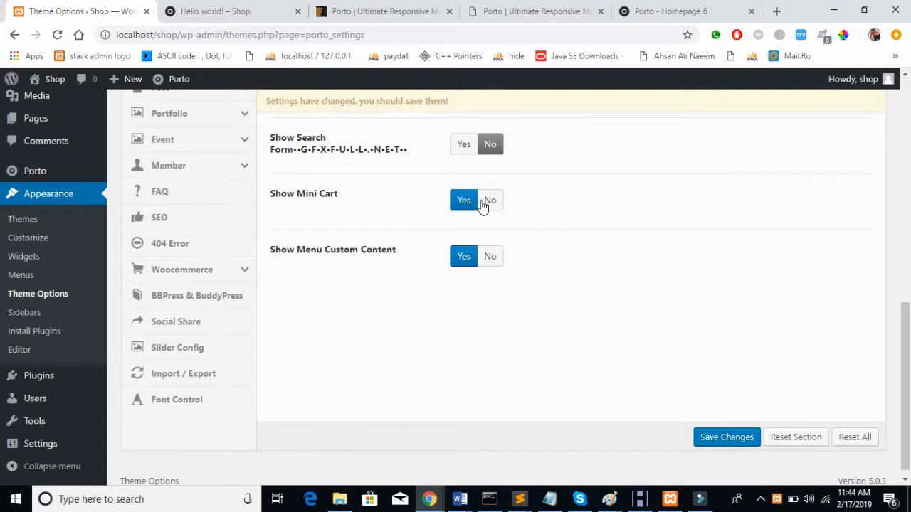
click(487, 203)
click(719, 438)
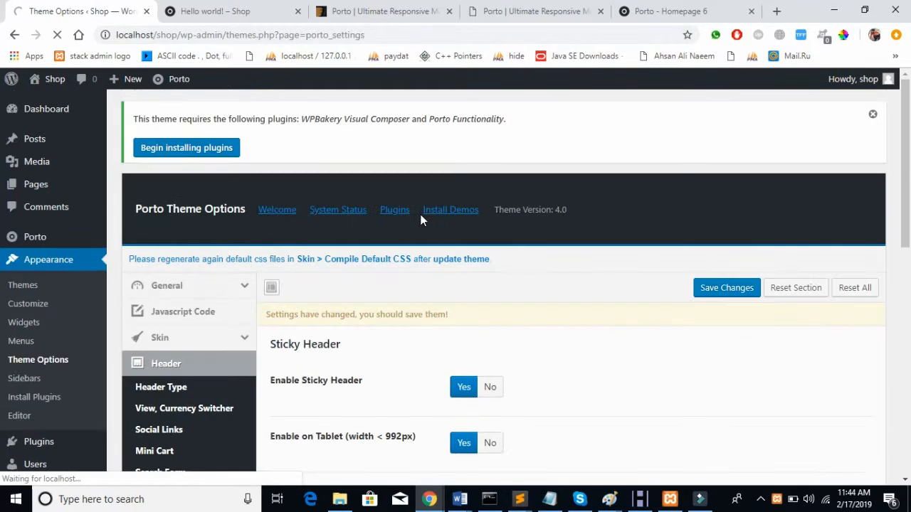
Step: Reload the Hello world! post to check the saved sticky header settings
click(196, 7)
click(97, 10)
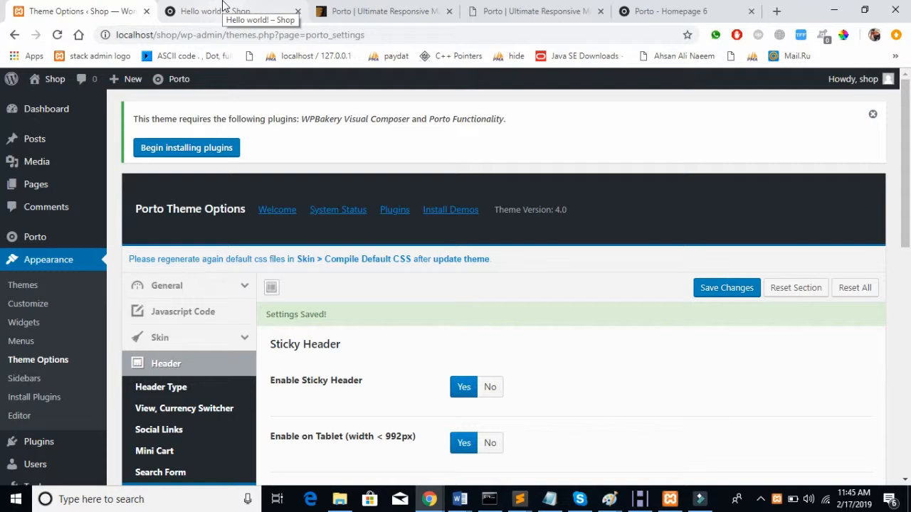
click(223, 5)
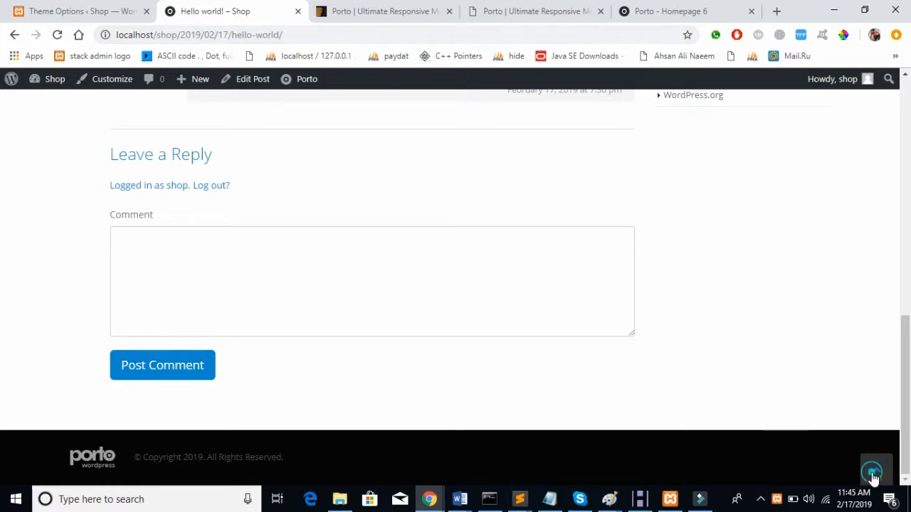
click(873, 474)
scroll(543, 311, down, 9)
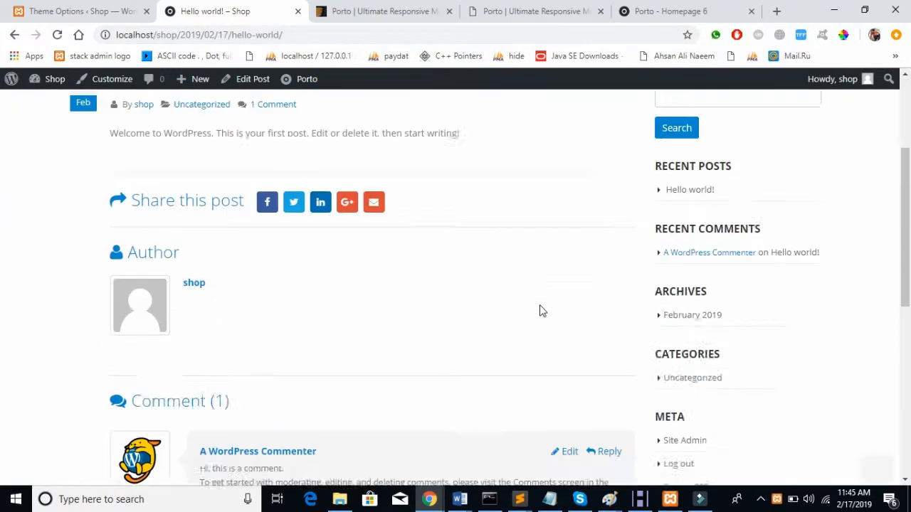
scroll(542, 311, up, 9)
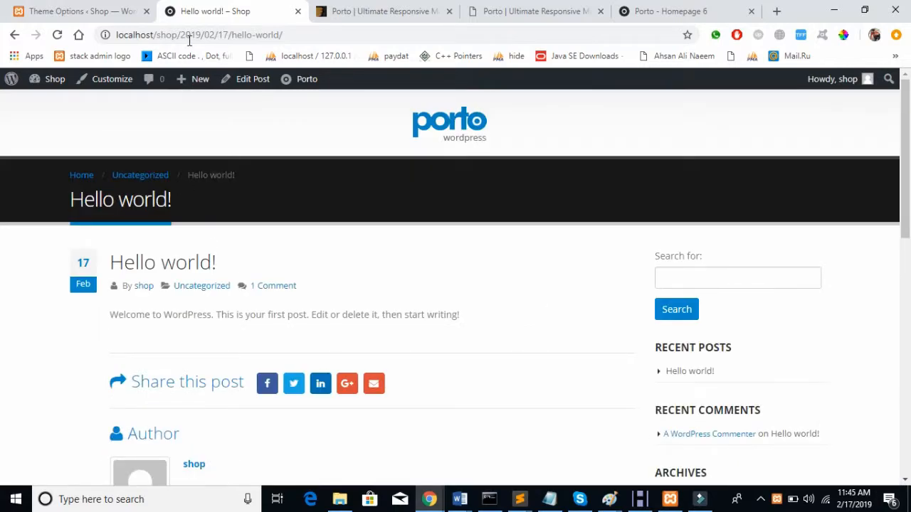
click(66, 11)
scroll(235, 214, down, 5)
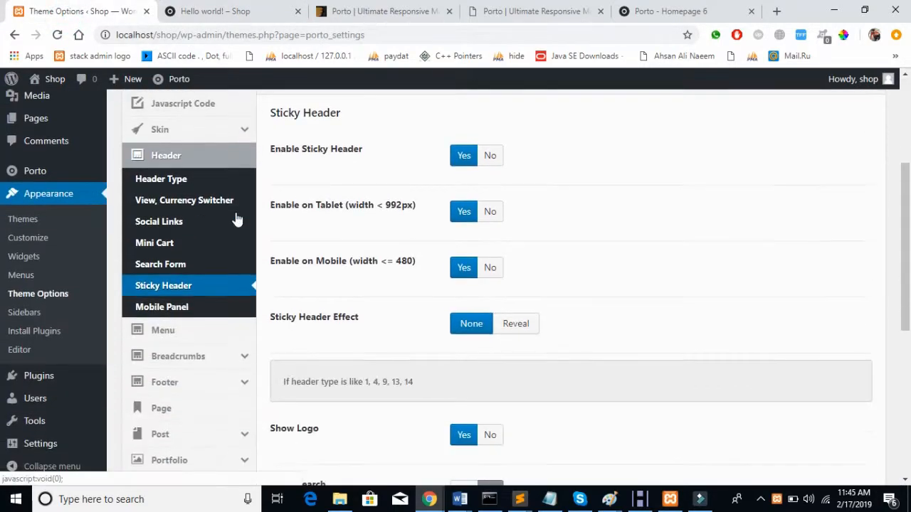
Step: Review the Mobile Panel settings in Porto Theme Options
click(178, 170)
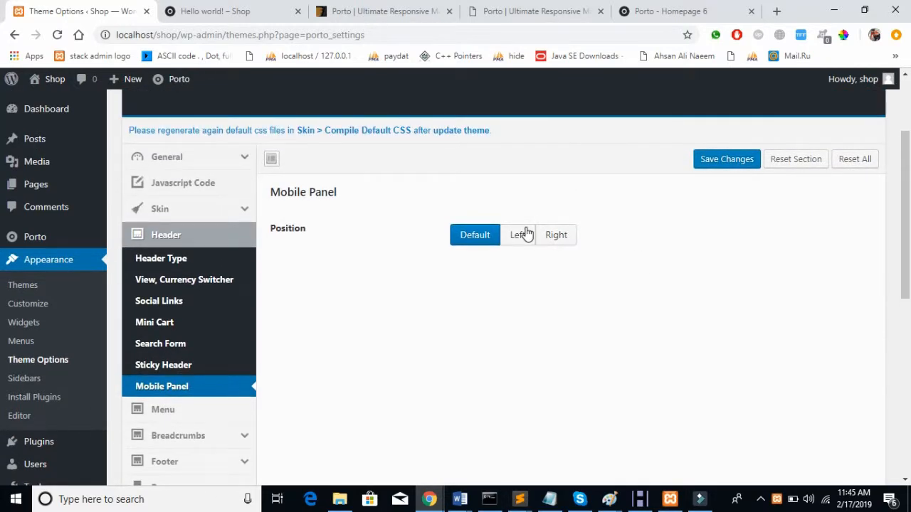
scroll(525, 232, down, 3)
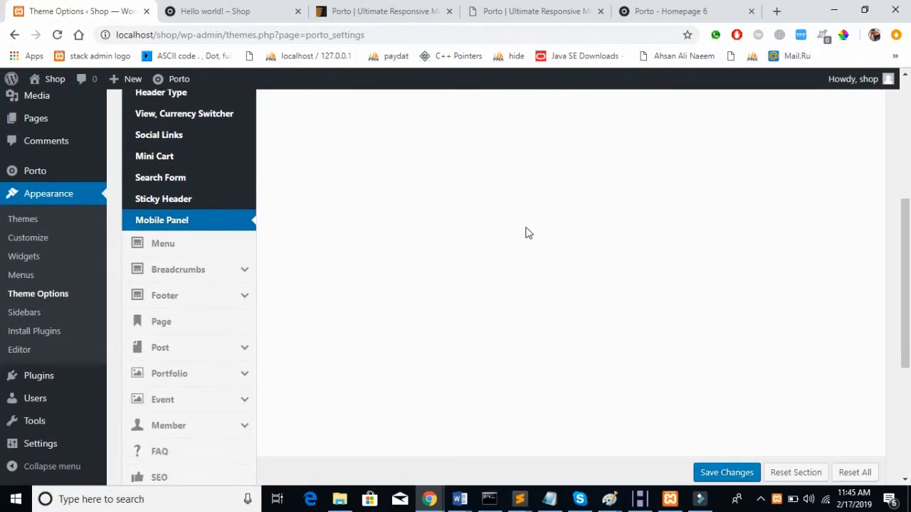
scroll(524, 232, up, 3)
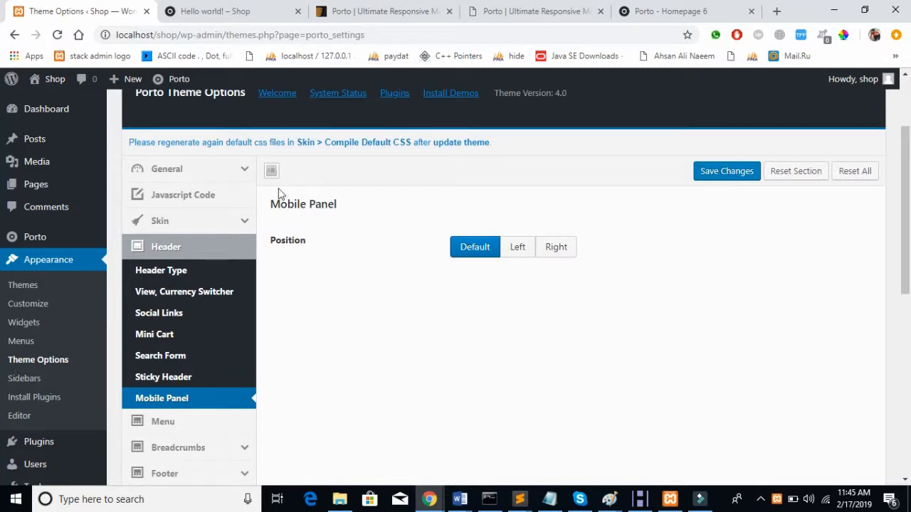
Step: Preview the Hello world! post at a mobile-like width, opening and closing the mobile menu
click(210, 11)
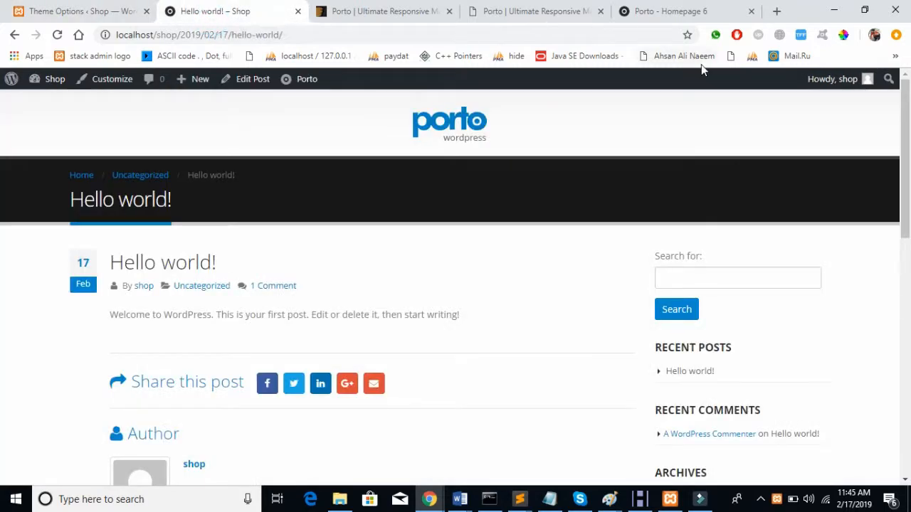
click(867, 8)
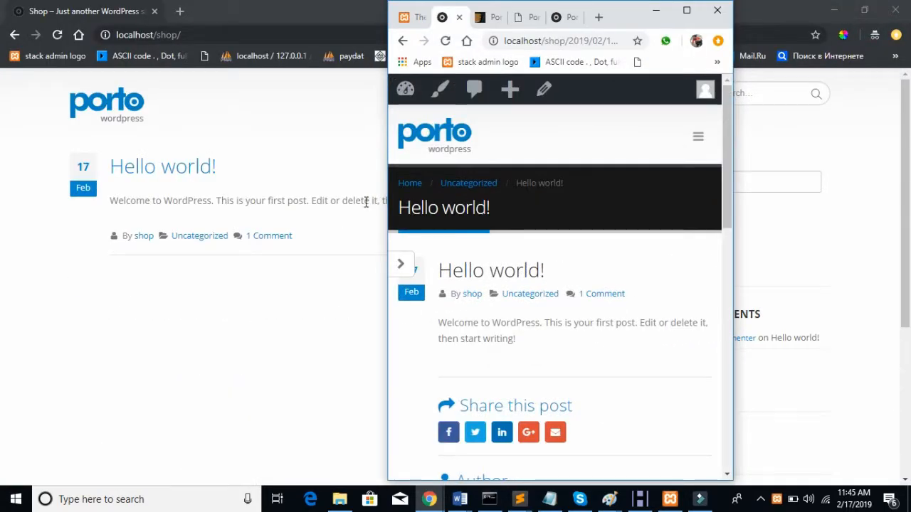
drag(385, 200, 455, 202)
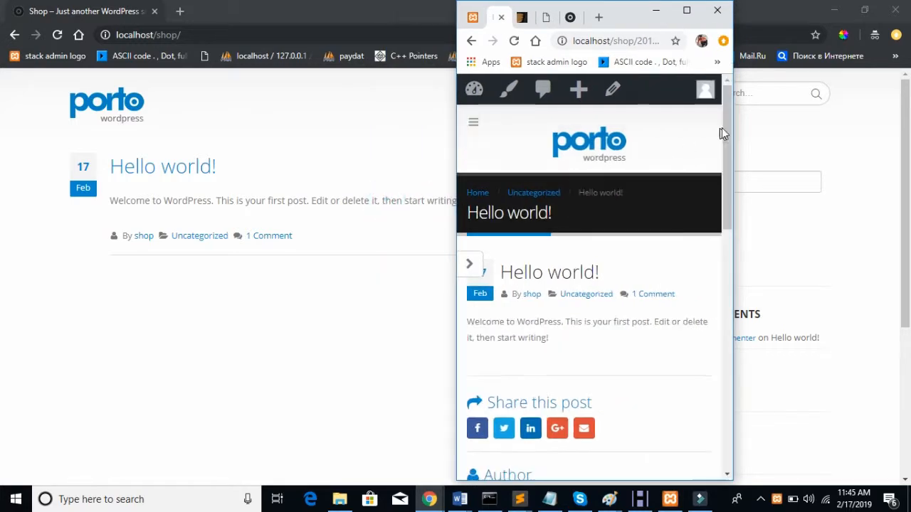
click(475, 124)
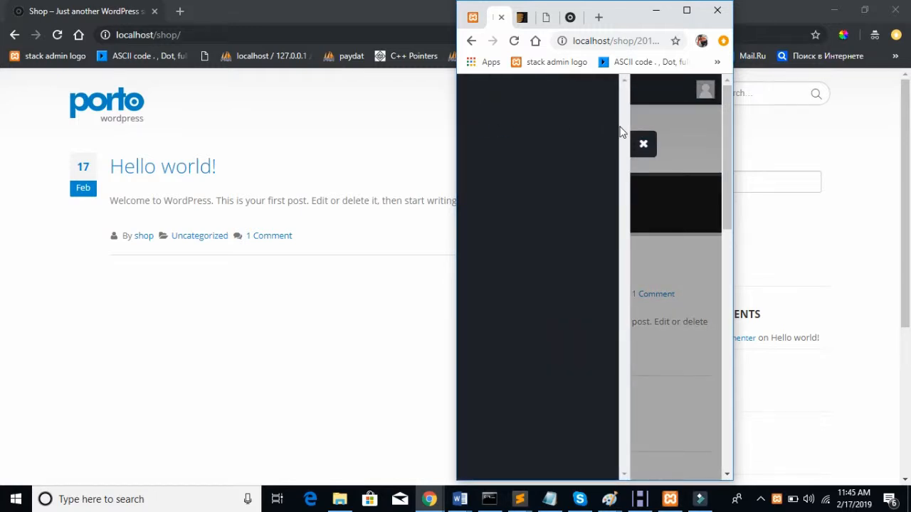
click(642, 143)
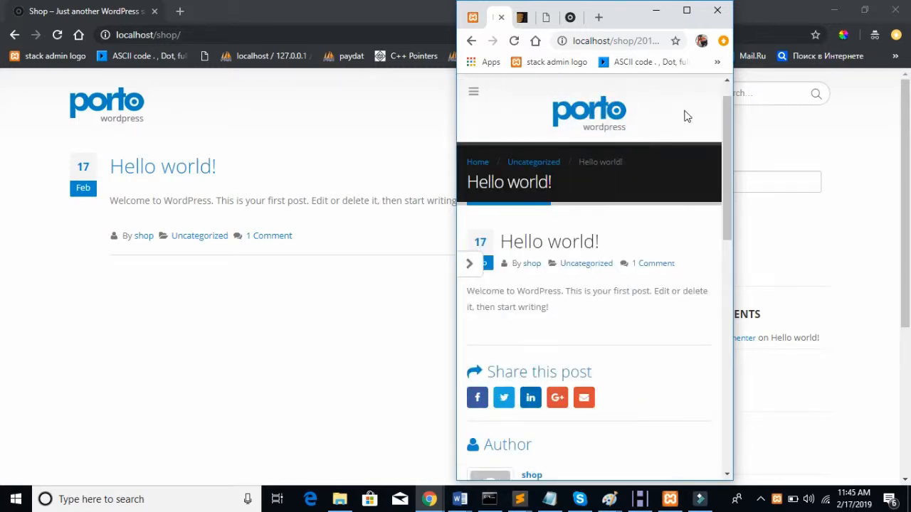
Step: Restore the full-size browser window and return to the Mobile Panel settings
click(689, 11)
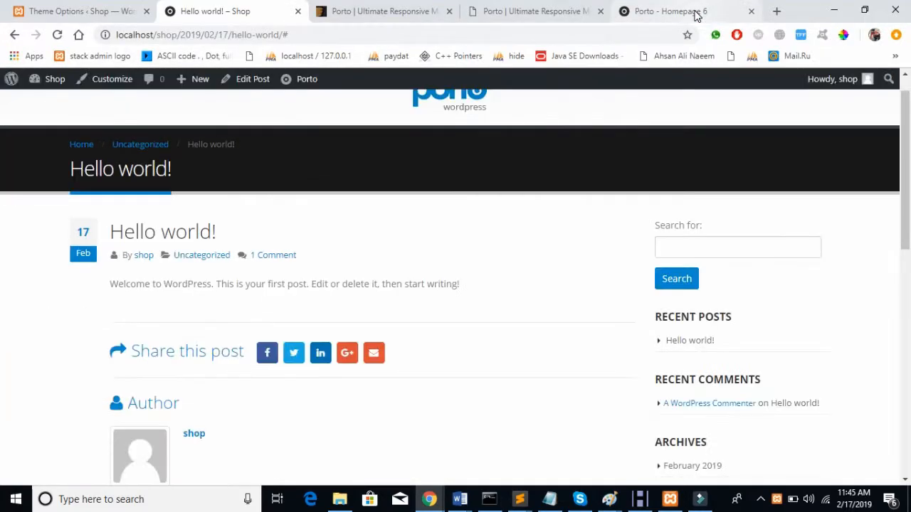
click(61, 10)
scroll(414, 257, down, 1)
scroll(413, 257, down, 2)
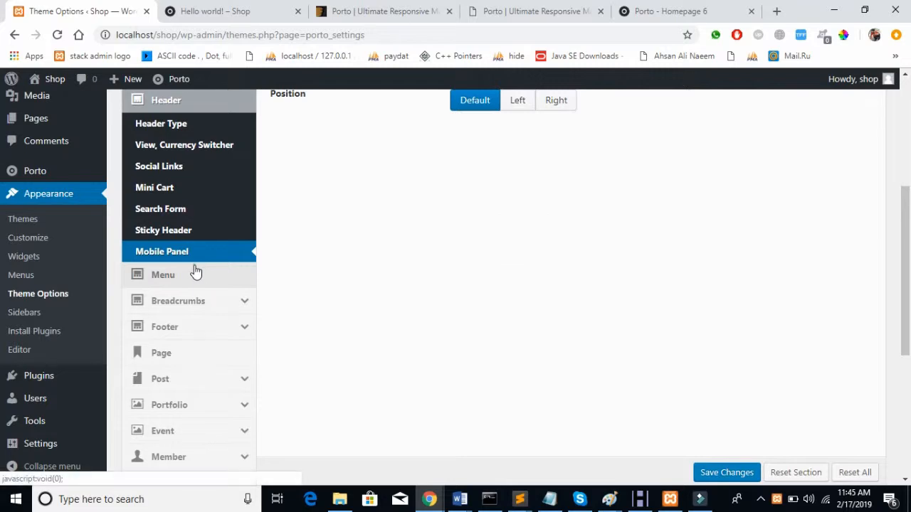
Step: Scroll through the Porto Menu options in Theme Options
click(195, 272)
scroll(480, 249, up, 2)
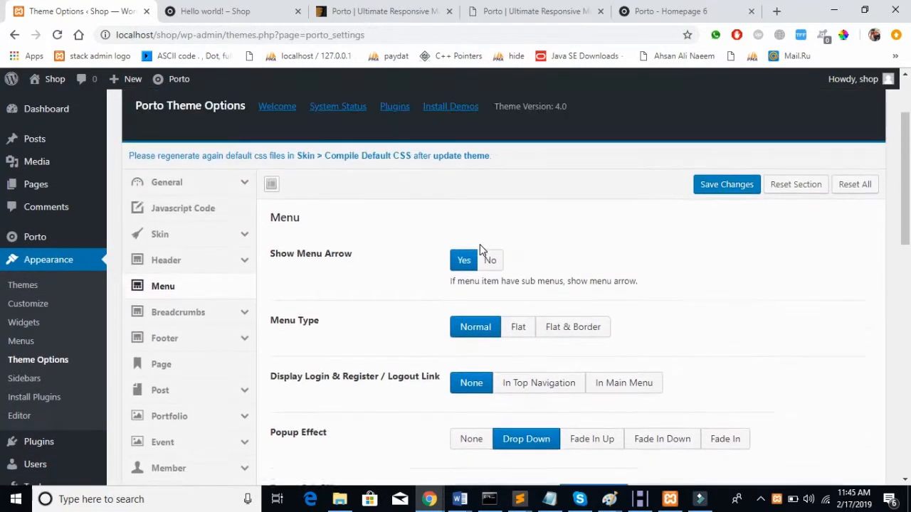
scroll(480, 249, down, 3)
scroll(480, 249, down, 3)
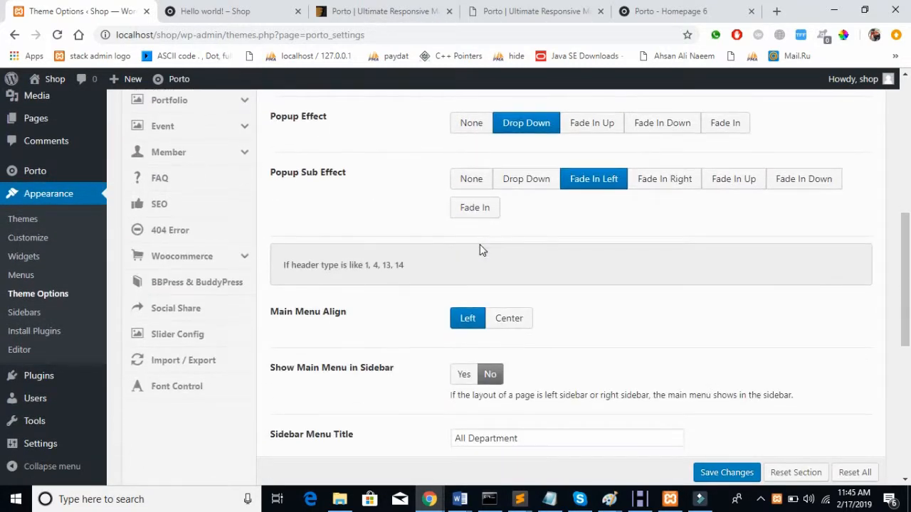
scroll(480, 249, down, 3)
scroll(479, 249, up, 7)
scroll(481, 251, up, 3)
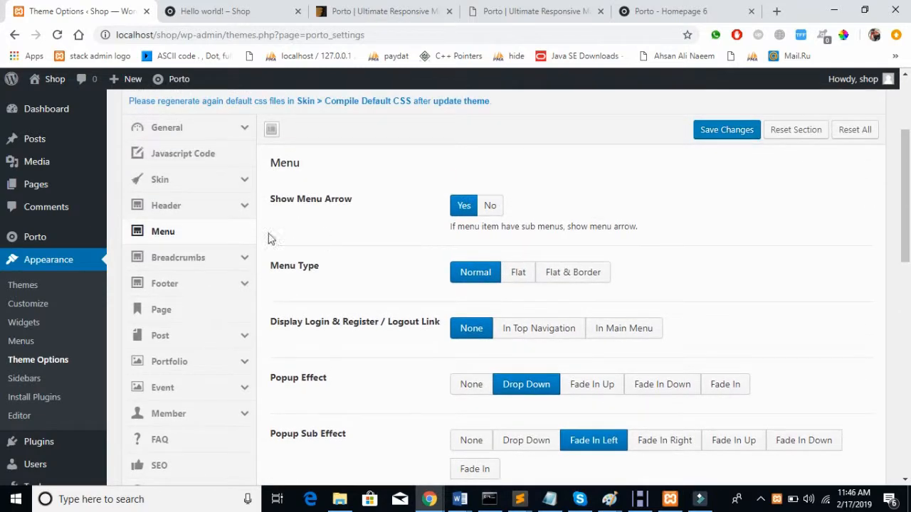
Step: Review the Breadcrumbs Type and Footer Type layout choices
click(219, 255)
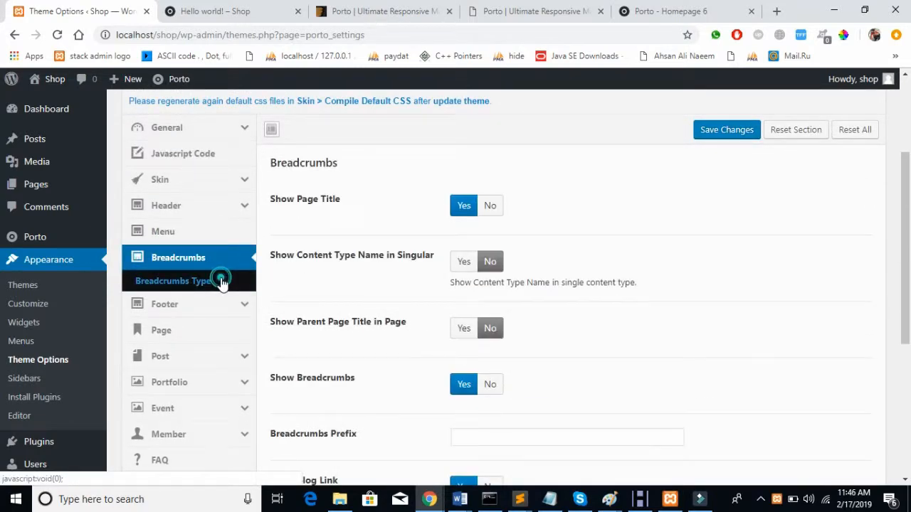
click(221, 282)
scroll(417, 264, down, 2)
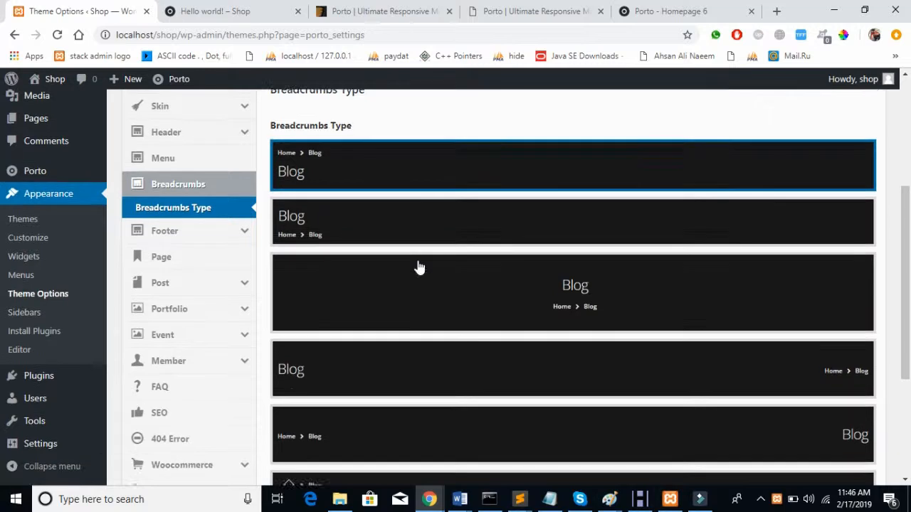
click(231, 207)
click(214, 210)
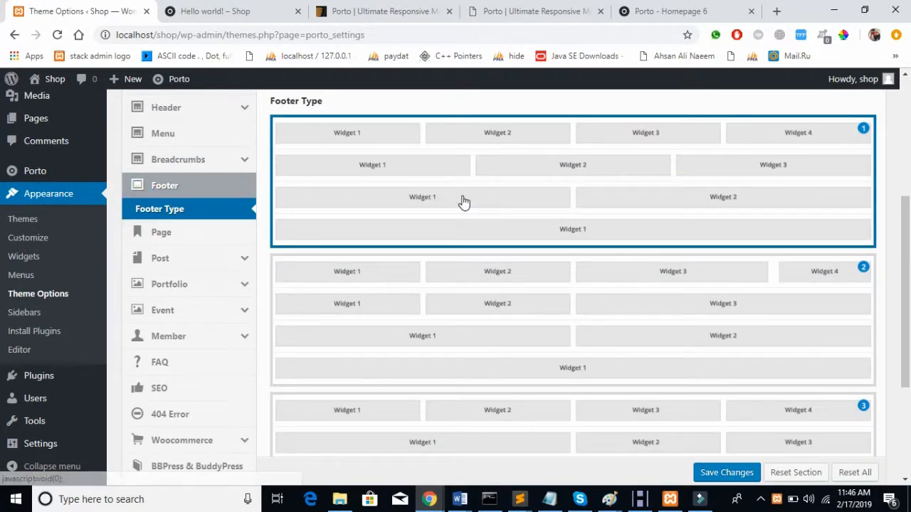
scroll(464, 202, down, 2)
scroll(463, 202, up, 1)
scroll(463, 203, up, 1)
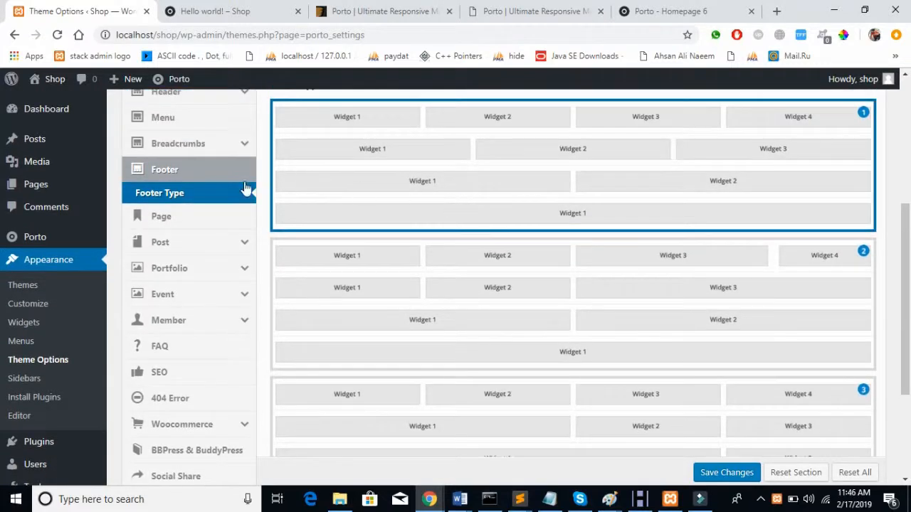
Step: Review Page settings and the Post subsections: Blog & Post Archives, Blog, Single Post, Post Carousel
click(210, 215)
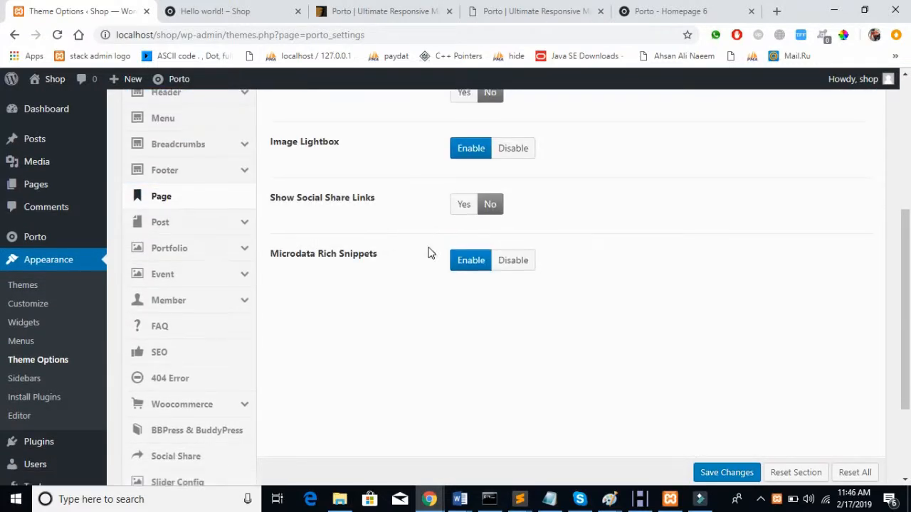
scroll(427, 252, down, 1)
click(192, 168)
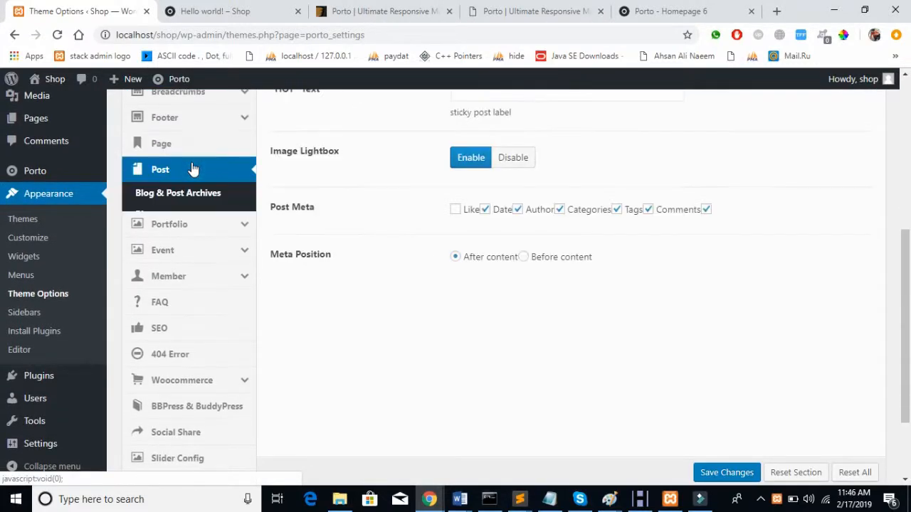
click(188, 194)
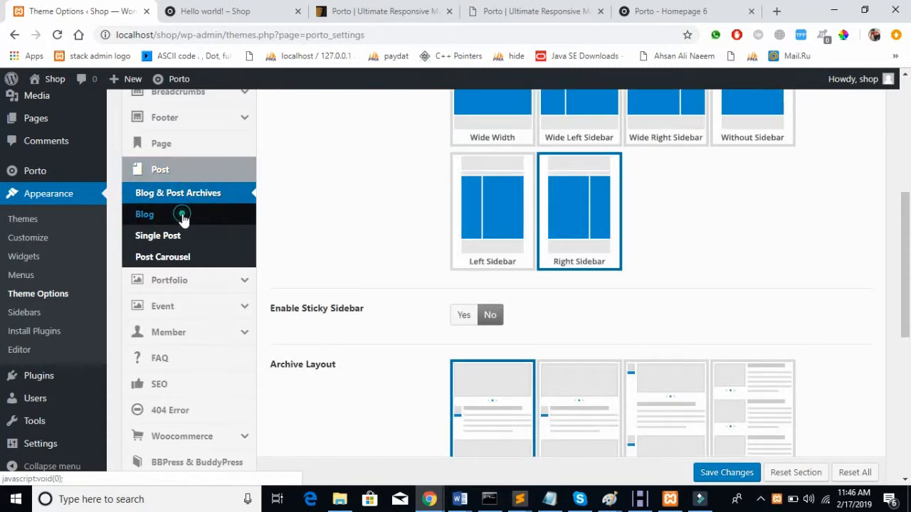
click(182, 214)
click(178, 237)
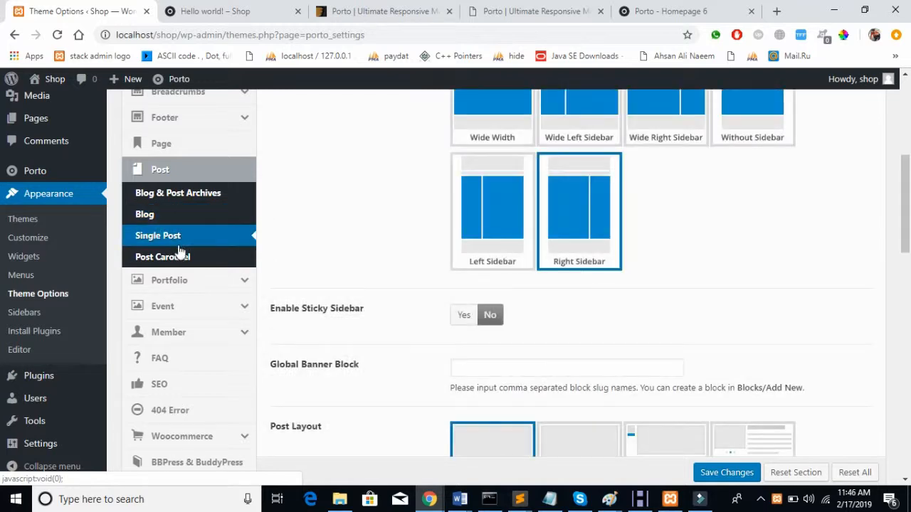
click(178, 257)
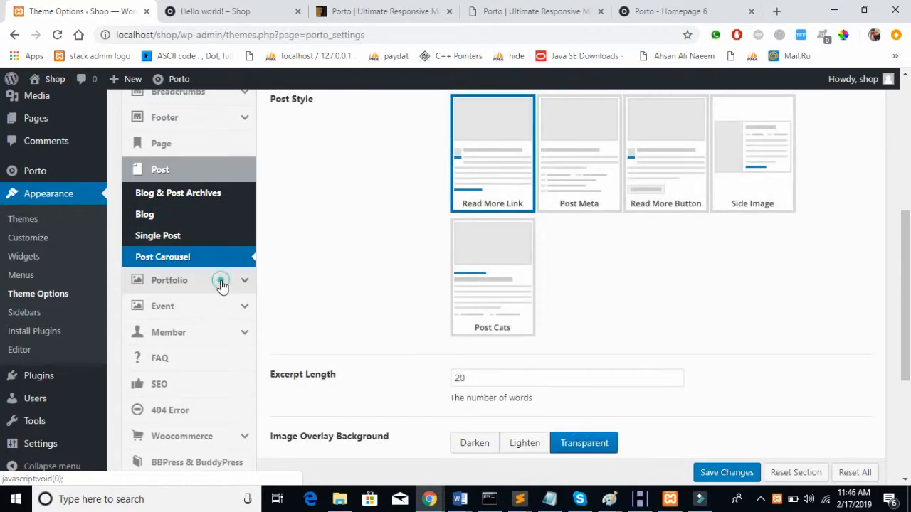
Step: Review the Portfolio Archives, Single Portfolio, Event, Member Archives and Single Member settings
click(222, 283)
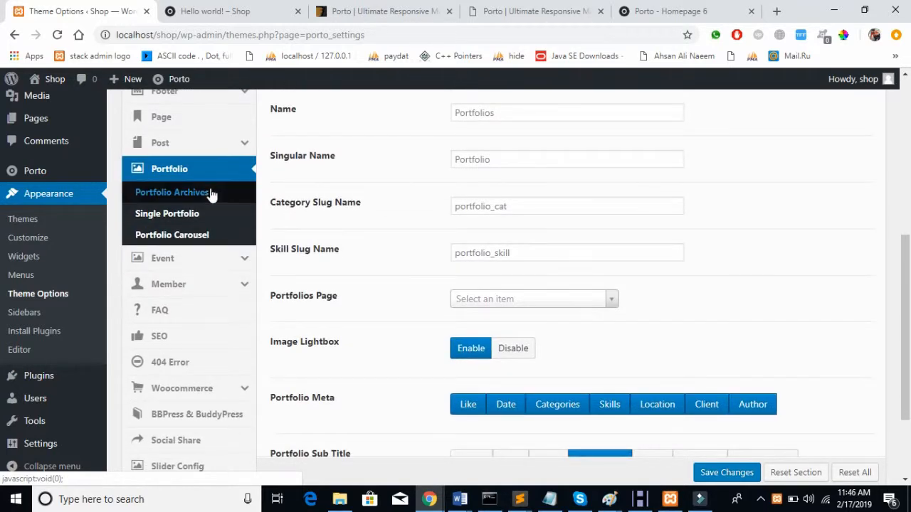
click(210, 195)
click(205, 212)
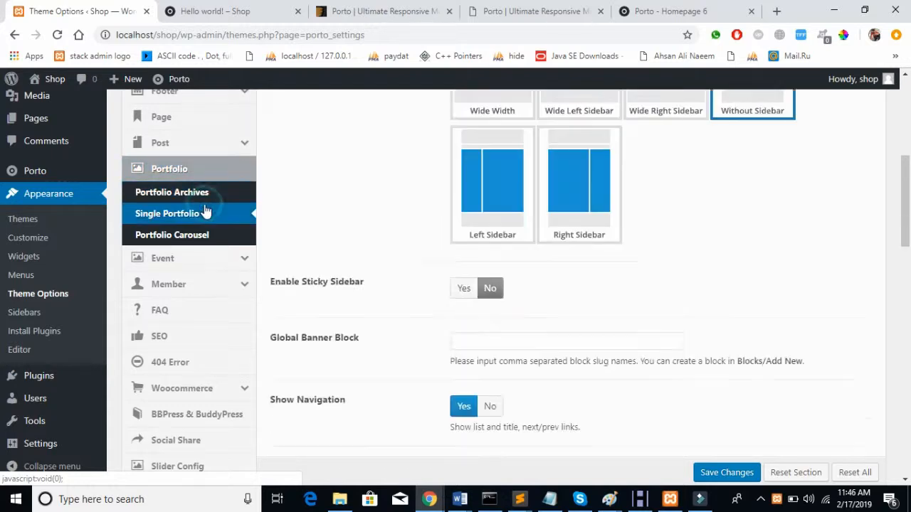
click(200, 261)
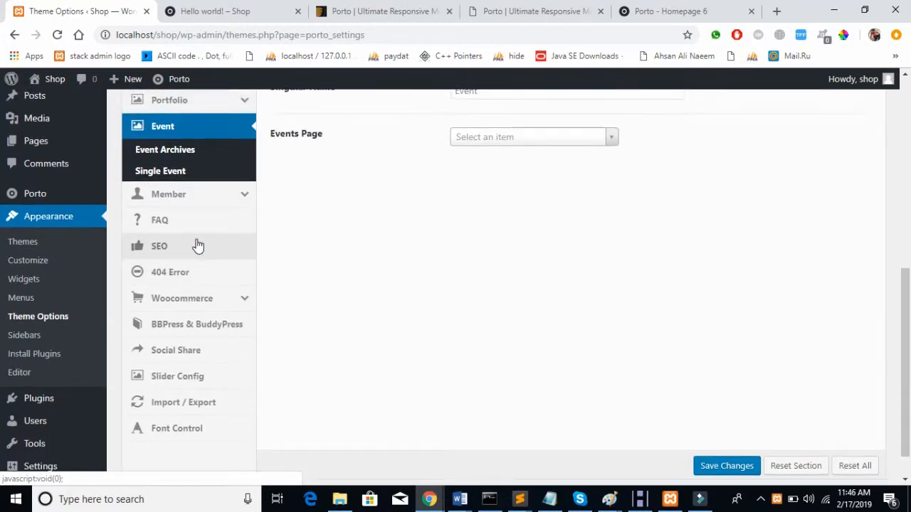
click(200, 208)
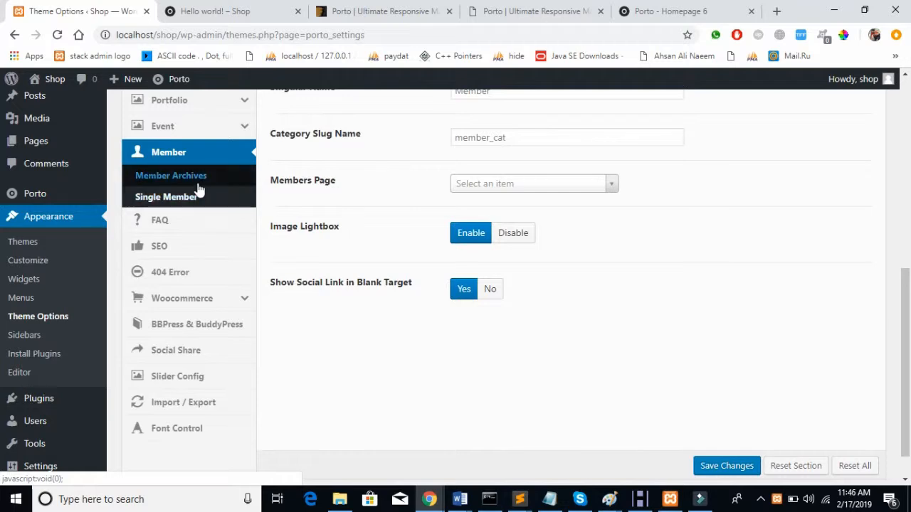
click(200, 187)
click(194, 198)
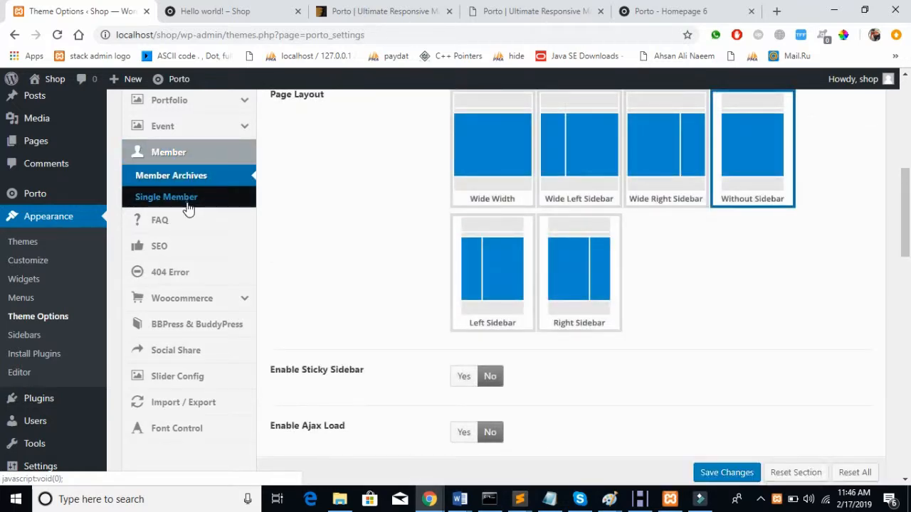
Step: Review the FAQ, SEO and 404 Error settings, then expand the Woocommerce subsections
scroll(371, 219, up, 1)
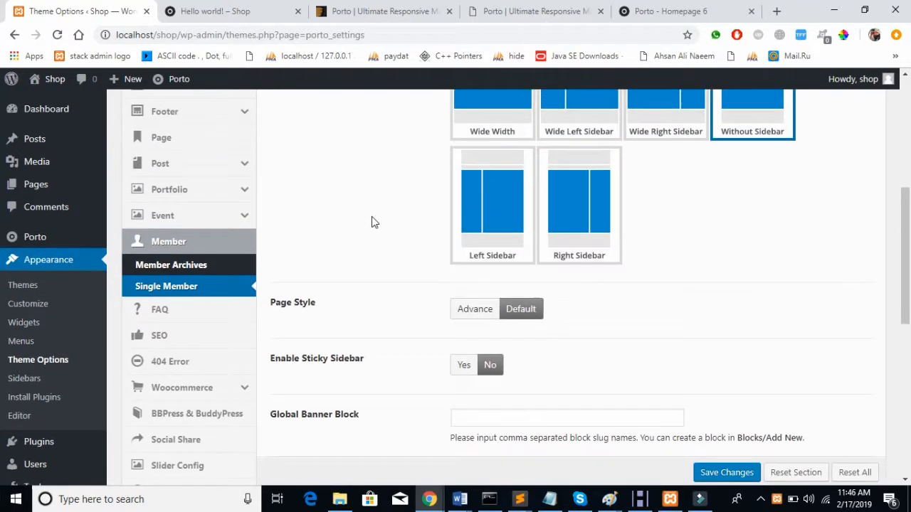
scroll(372, 216, down, 1)
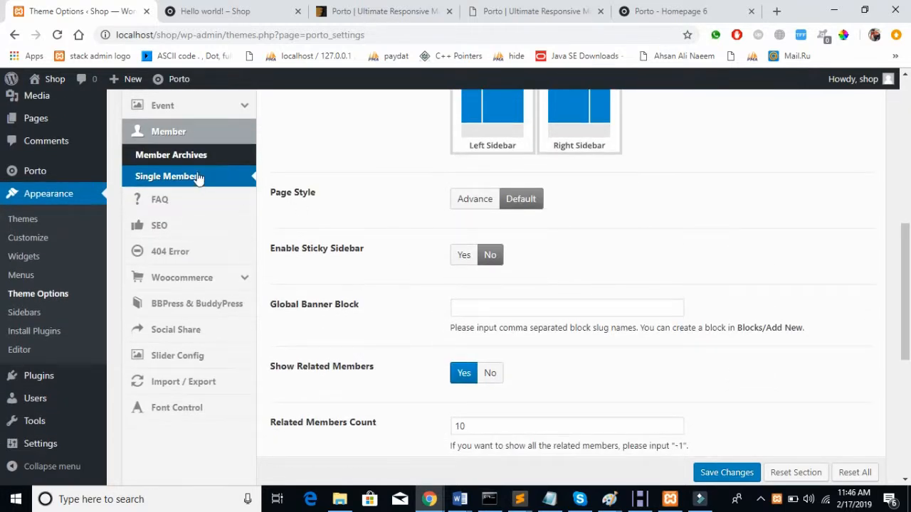
click(174, 204)
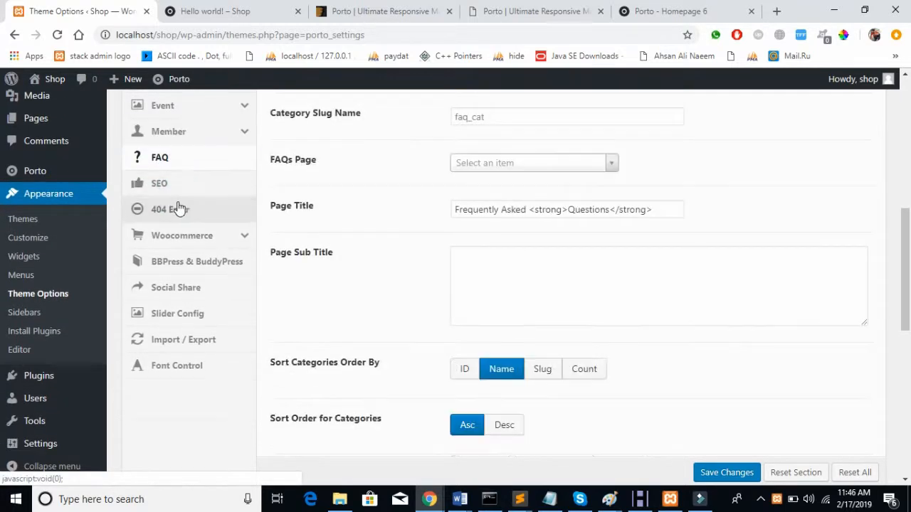
click(192, 188)
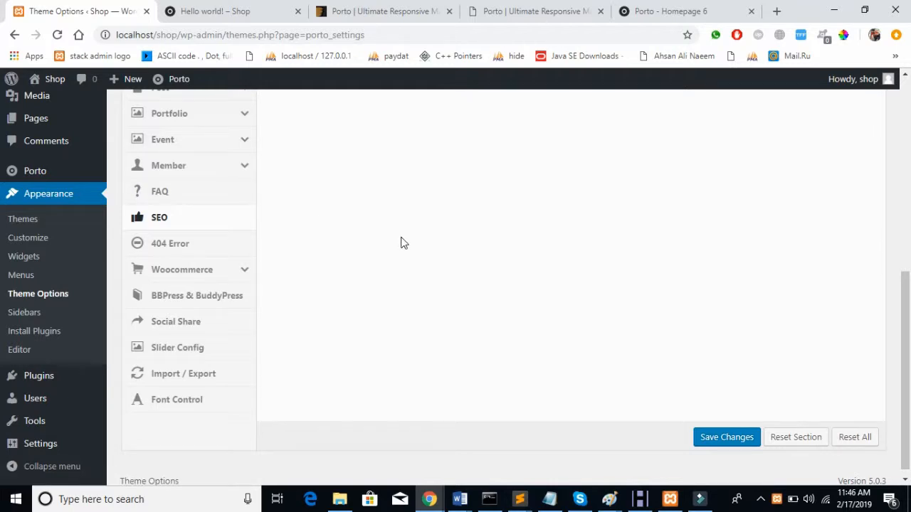
click(185, 279)
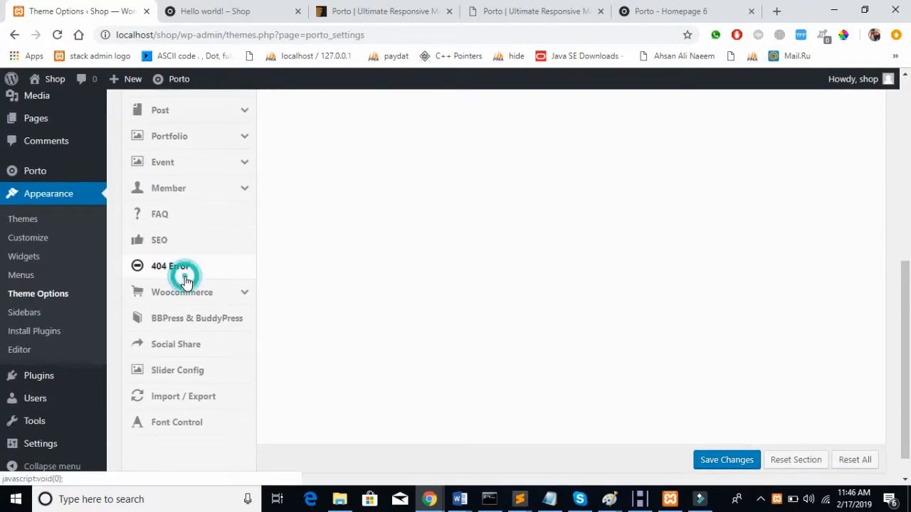
click(220, 292)
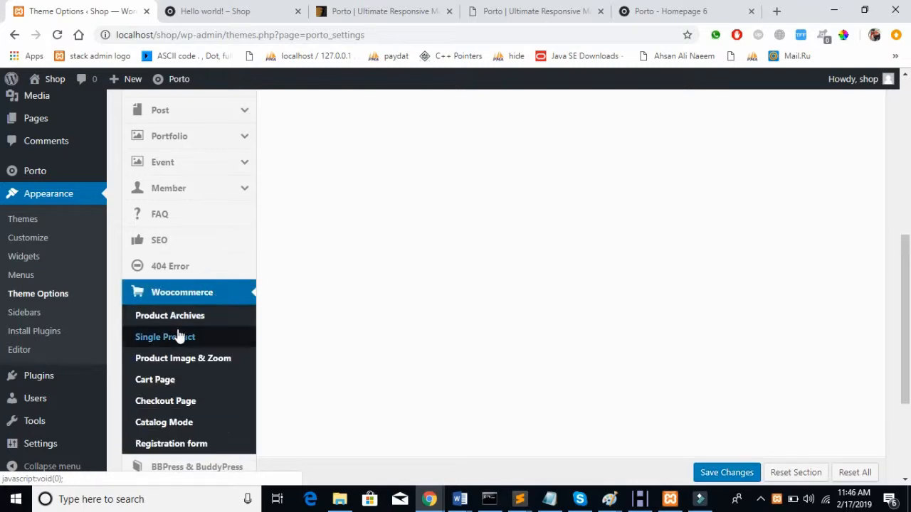
scroll(179, 336, down, 3)
scroll(180, 336, up, 8)
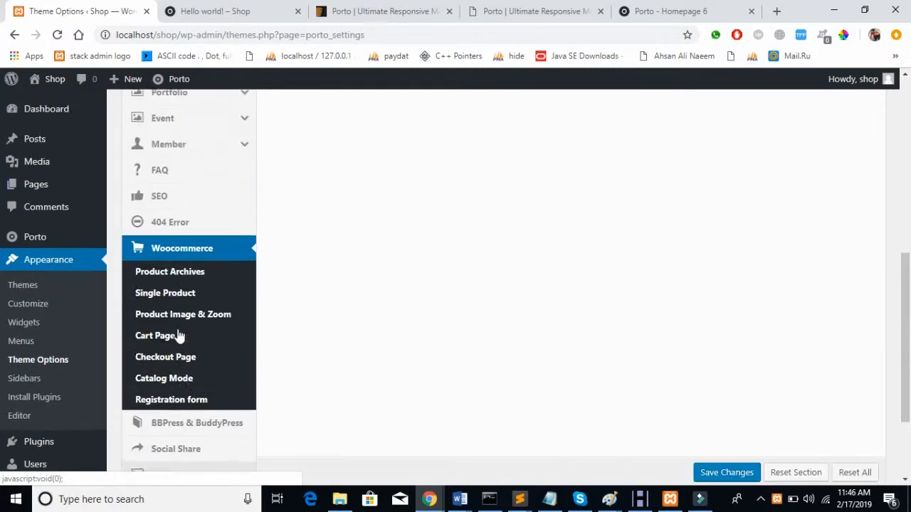